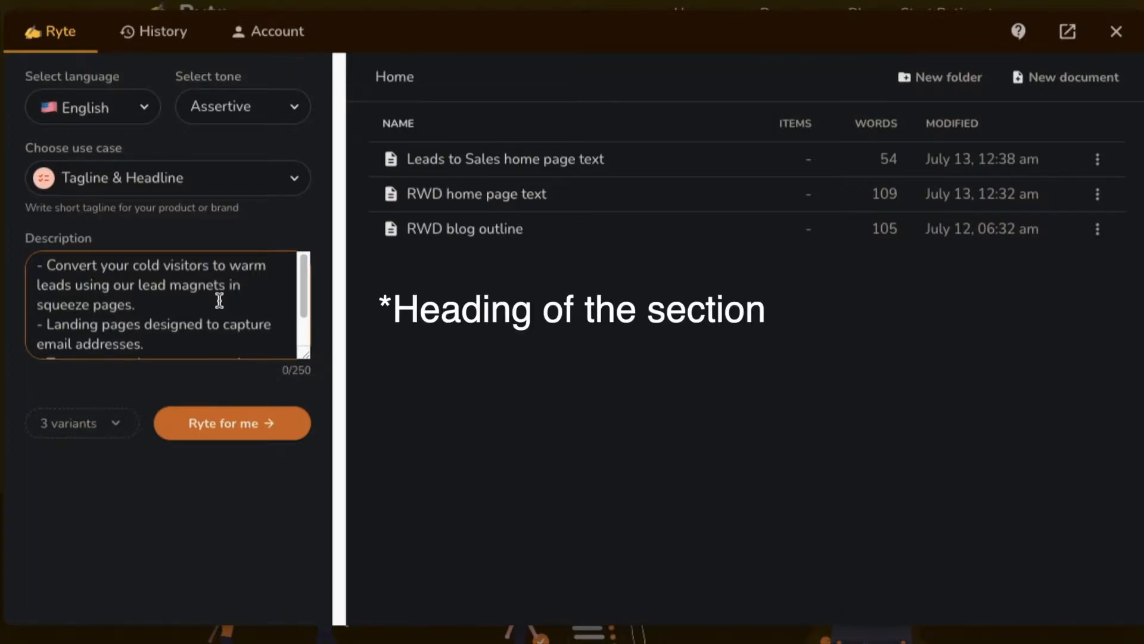
# Review the three description points on lead magnets, landing pages and product pages used as input for the tagline.
pyautogui.scroll(-1, 219, 300)
pyautogui.scroll(1, 220, 300)
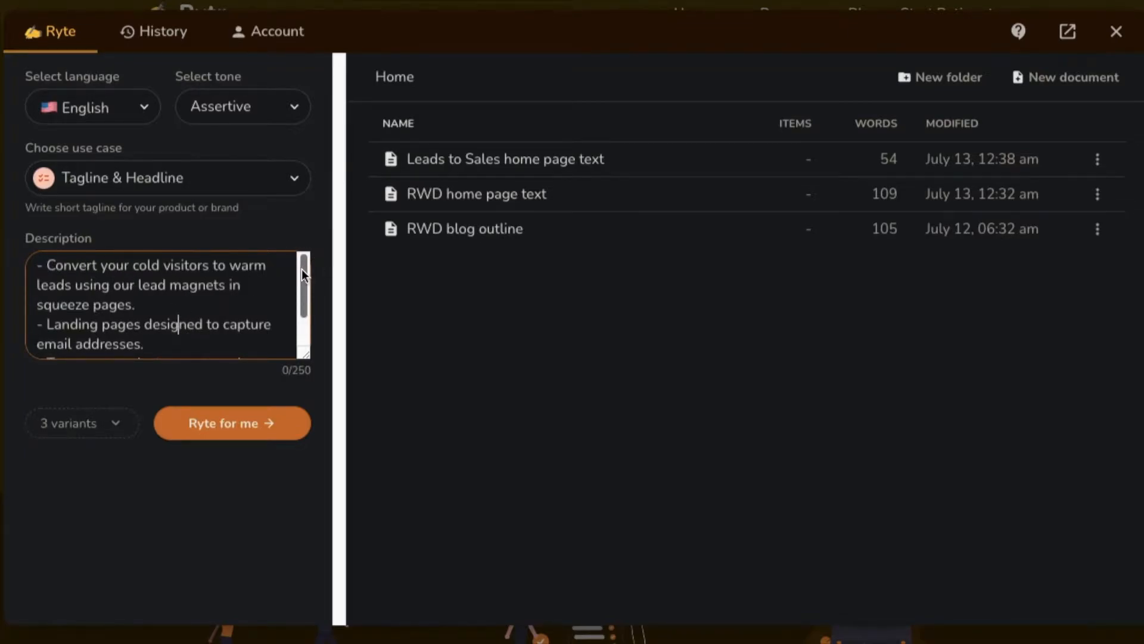
pyautogui.moveTo(48, 265); pyautogui.dragTo(149, 304)
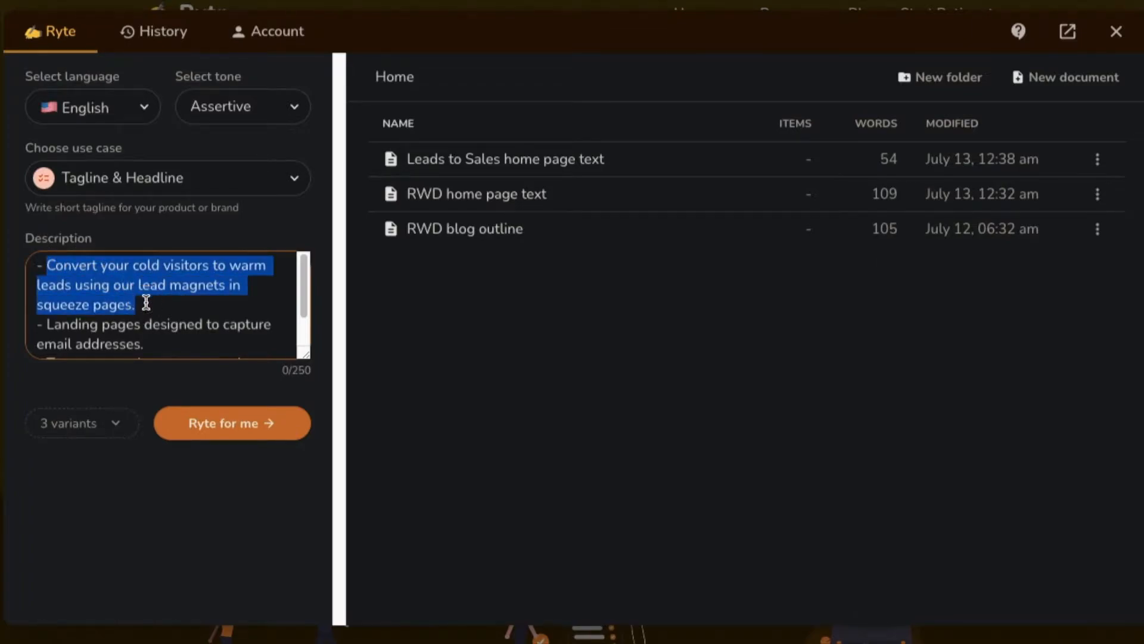
pyautogui.moveTo(303, 286); pyautogui.dragTo(302, 306)
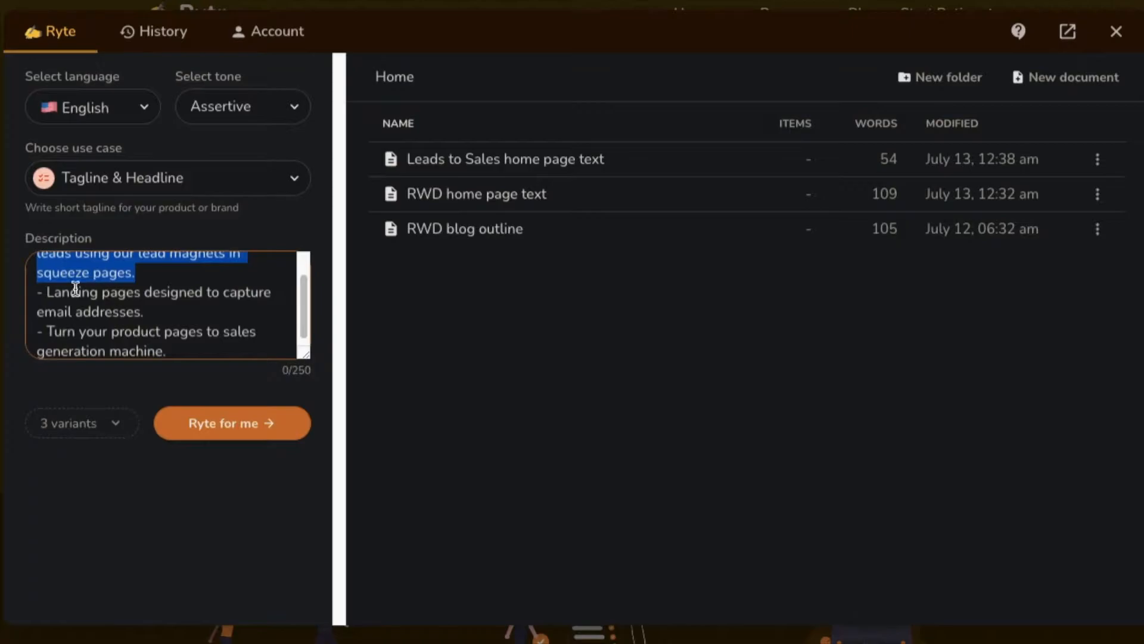
pyautogui.moveTo(47, 292); pyautogui.dragTo(146, 311)
pyautogui.moveTo(298, 293); pyautogui.dragTo(302, 306)
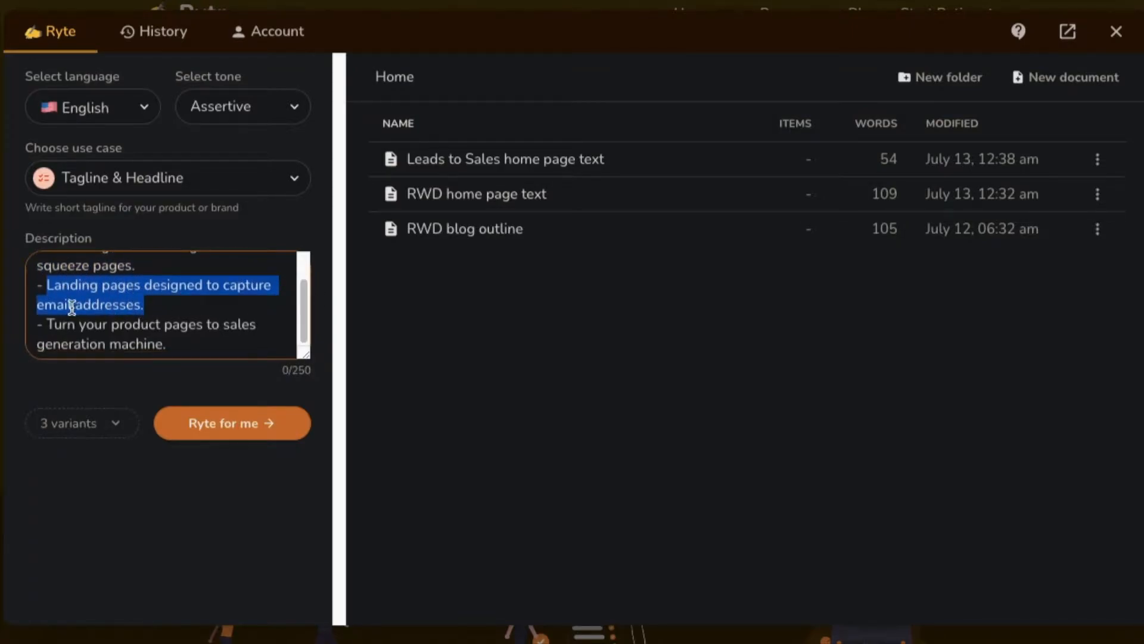
pyautogui.moveTo(47, 323); pyautogui.dragTo(183, 344)
pyautogui.click(183, 344)
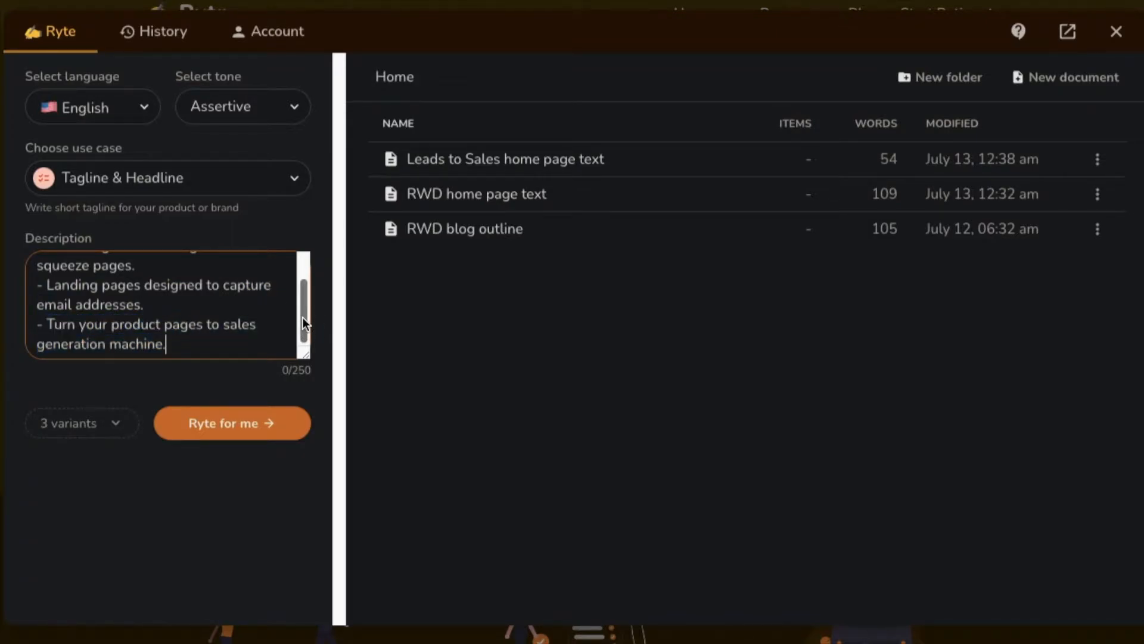
pyautogui.moveTo(303, 317); pyautogui.dragTo(303, 283)
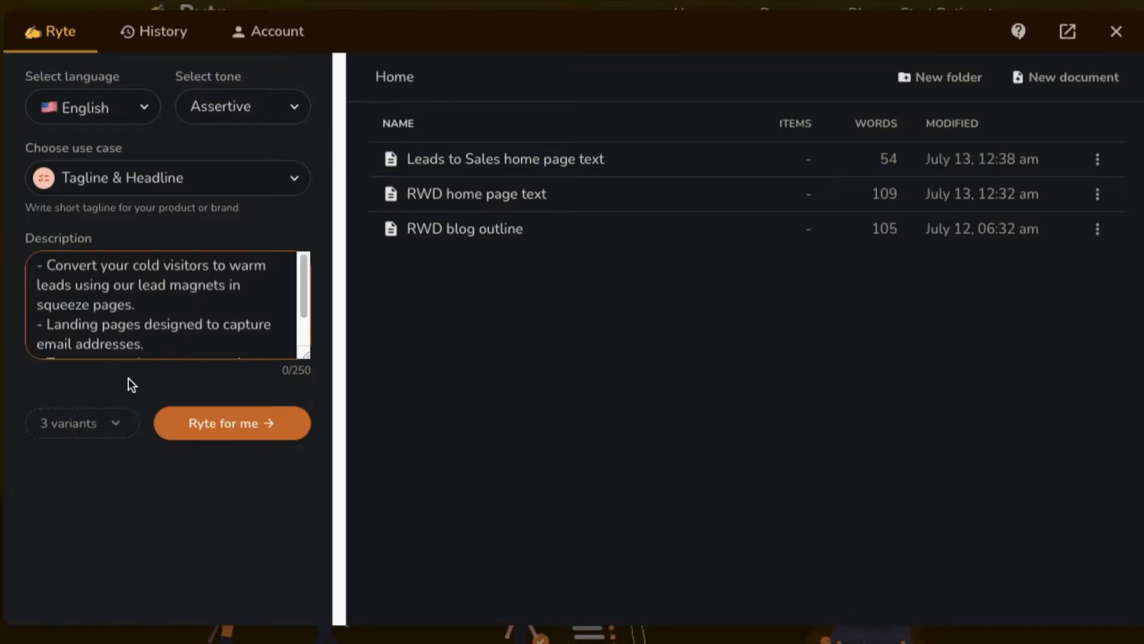
# Try the different variant count options, switching through 2 and 3 variants to 1 variant.
pyautogui.click(112, 423)
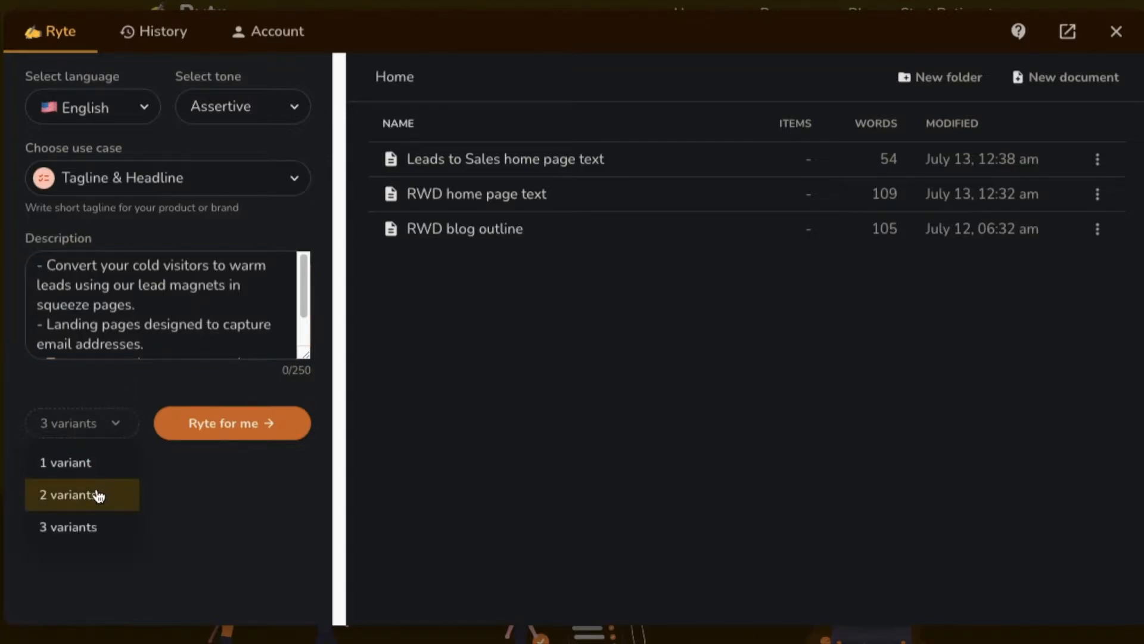
pyautogui.click(98, 495)
pyautogui.click(107, 424)
pyautogui.click(115, 539)
pyautogui.click(106, 428)
pyautogui.click(104, 457)
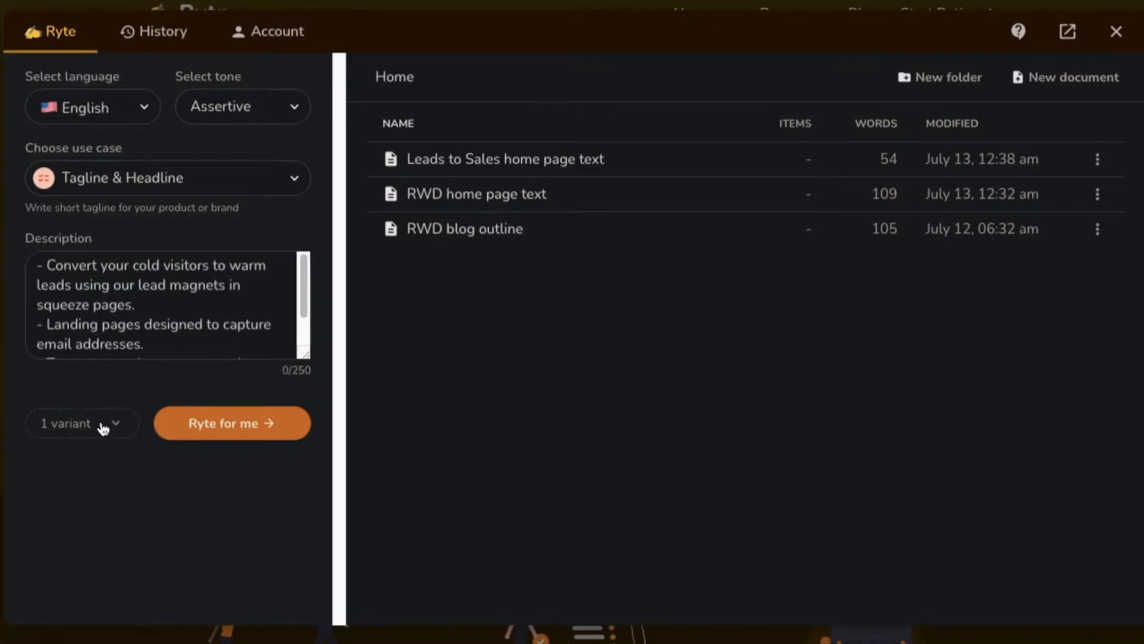
# Set the output to 3 variants and generate the Tagline & Headline text from the description.
pyautogui.click(103, 428)
pyautogui.click(95, 532)
pyautogui.click(237, 427)
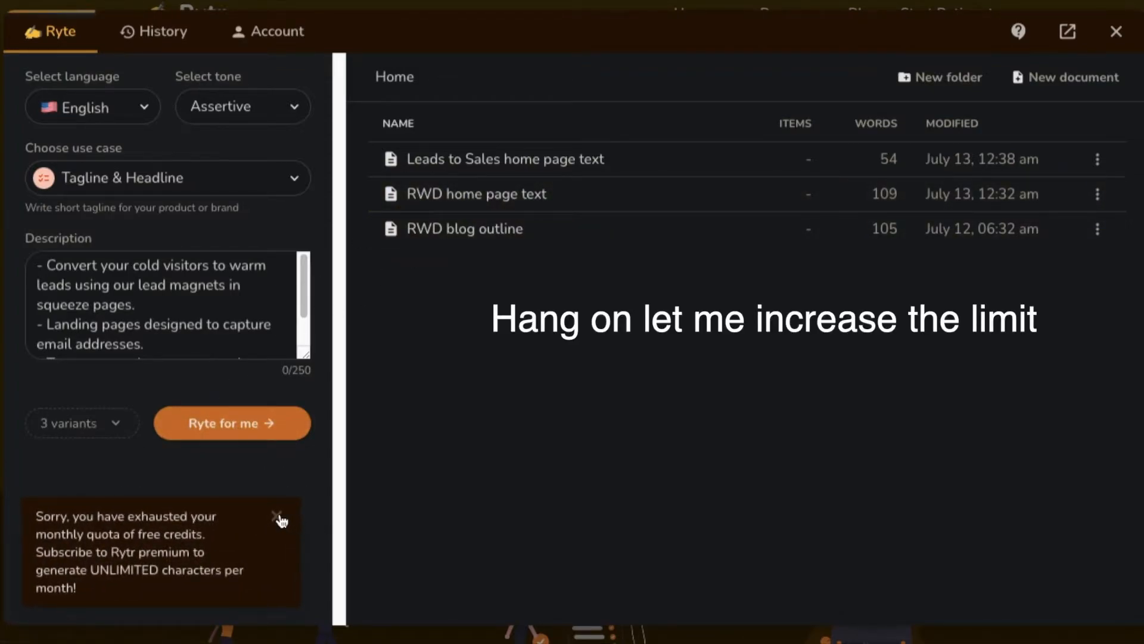
pyautogui.click(277, 517)
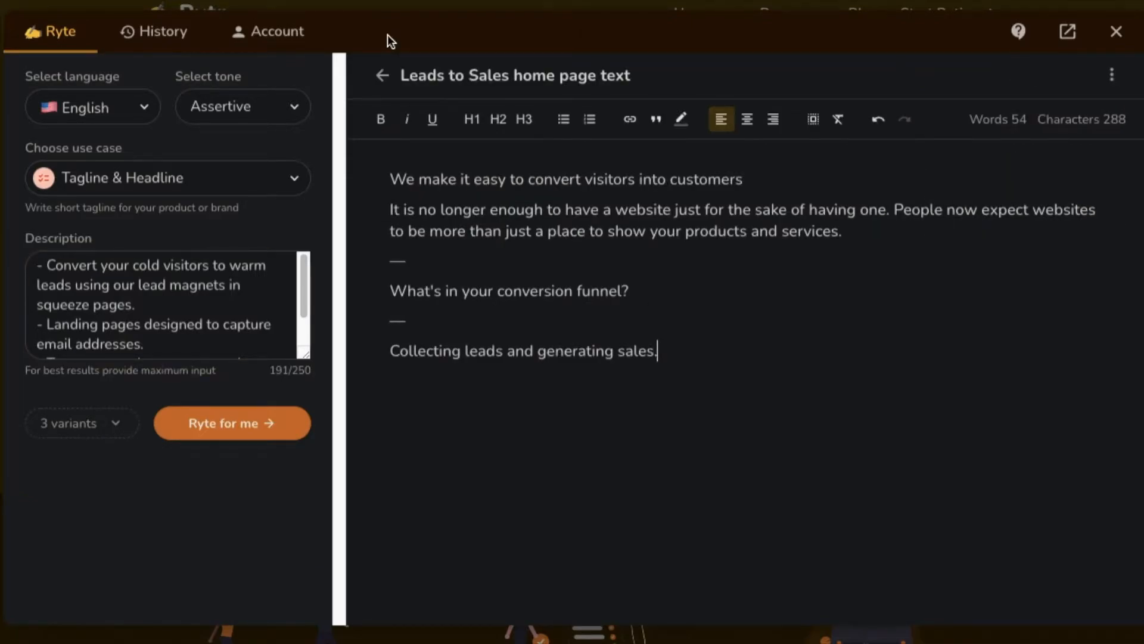
# Read through the three generated variants in the "Leads to Sales home page text" document.
pyautogui.click(388, 178)
pyautogui.moveTo(388, 179); pyautogui.dragTo(758, 195)
pyautogui.click(809, 203)
pyautogui.click(391, 290)
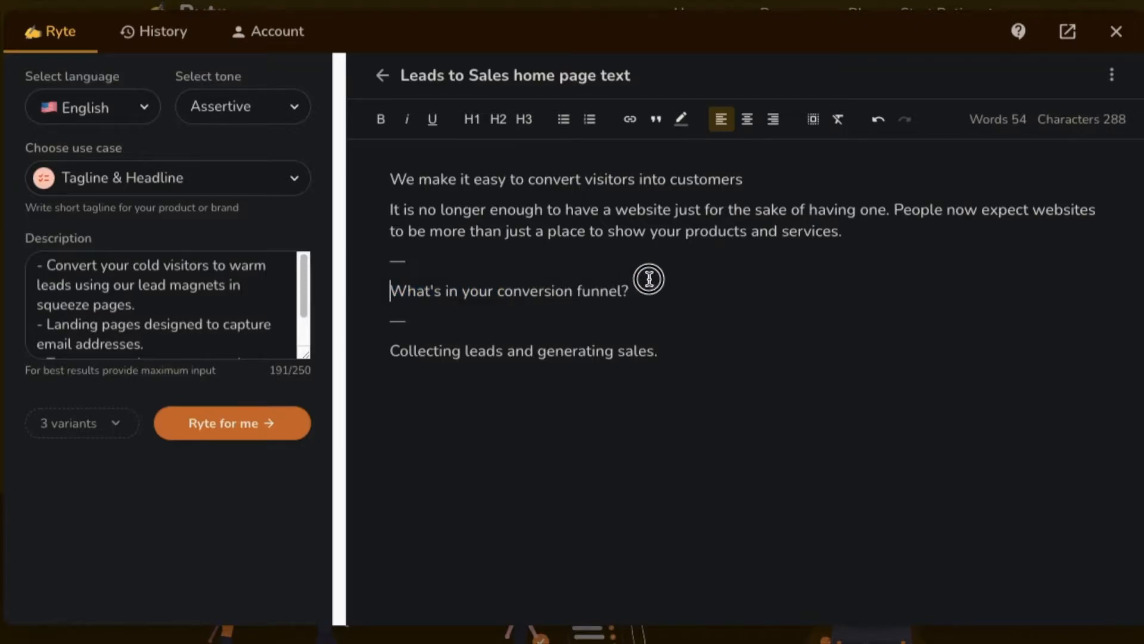
pyautogui.moveTo(645, 279); pyautogui.dragTo(653, 286)
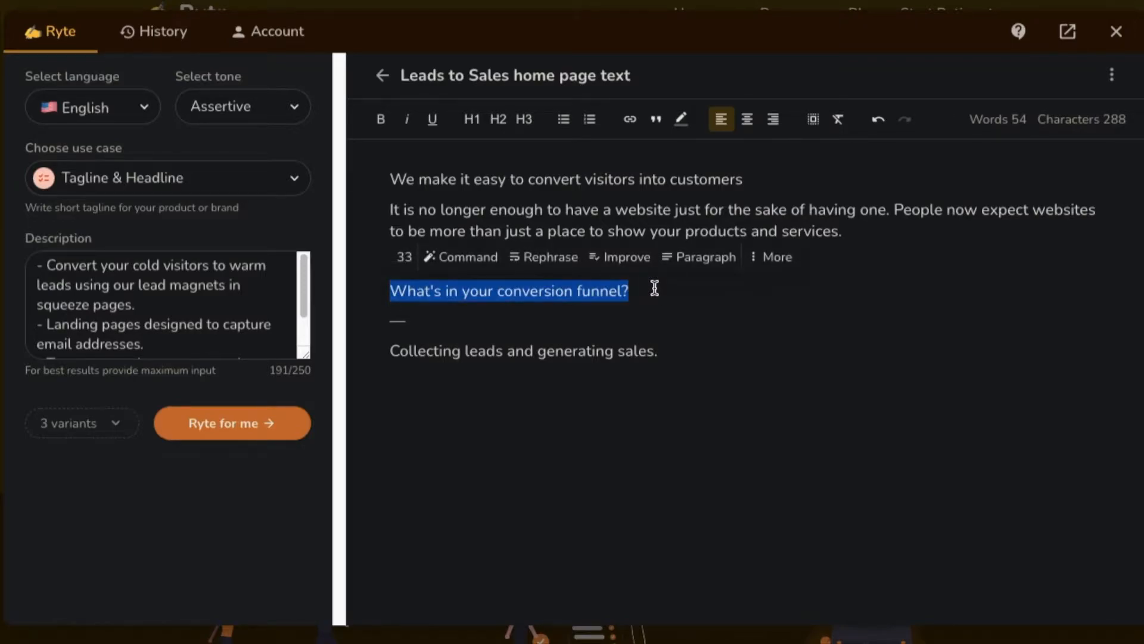
pyautogui.click(654, 288)
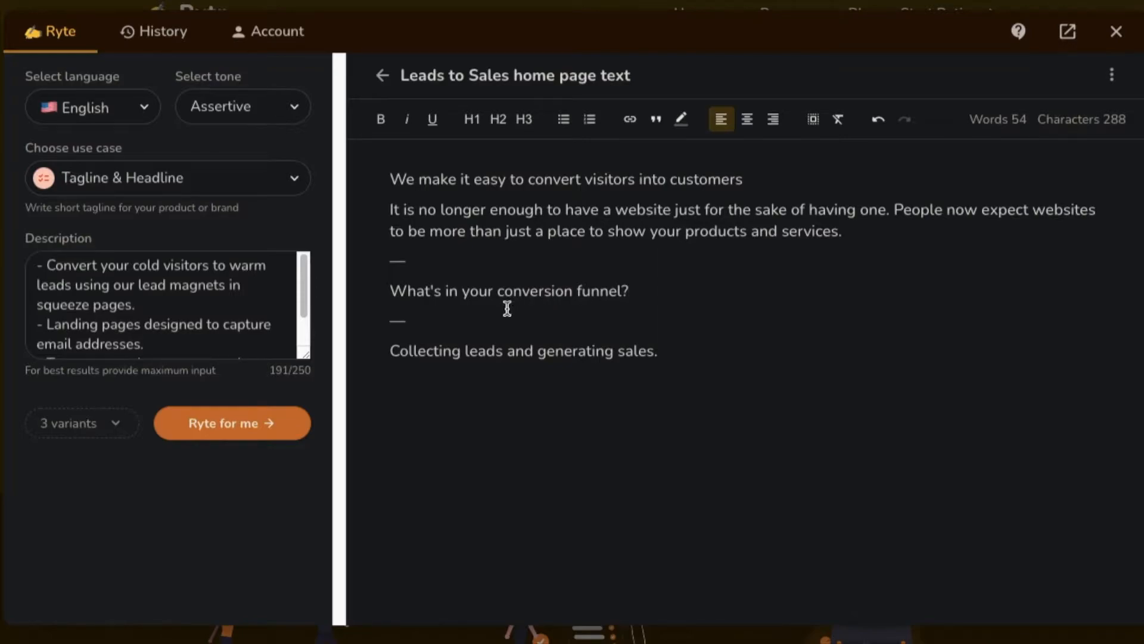
pyautogui.click(391, 351)
pyautogui.moveTo(391, 351); pyautogui.dragTo(666, 351)
pyautogui.click(666, 350)
pyautogui.moveTo(392, 292); pyautogui.dragTo(633, 293)
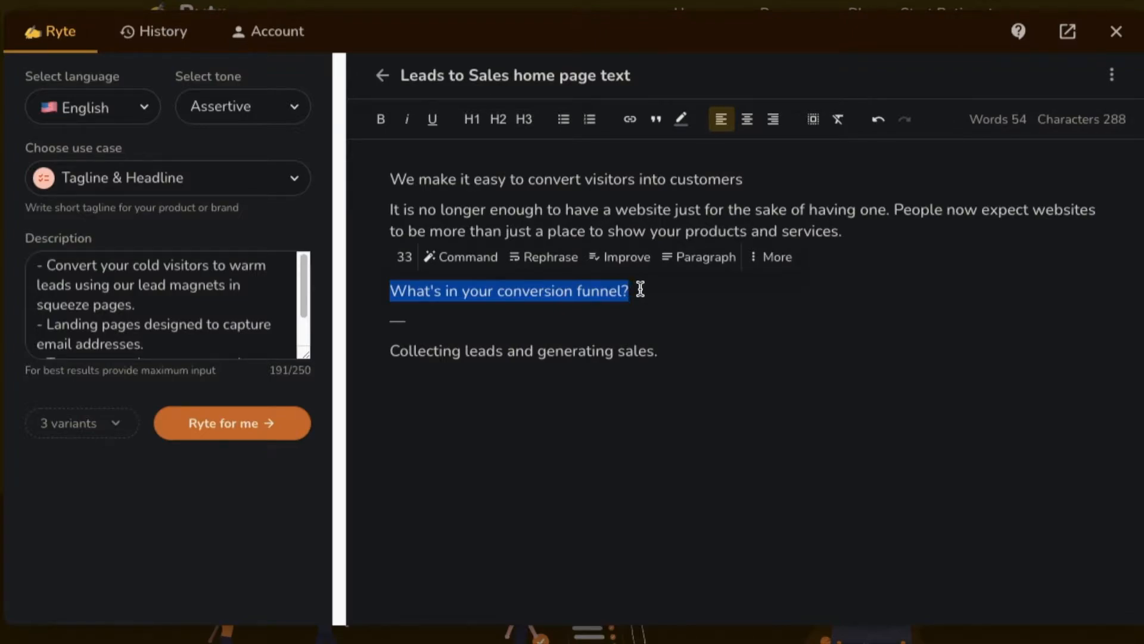
pyautogui.click(640, 290)
pyautogui.moveTo(640, 290); pyautogui.dragTo(380, 263)
pyautogui.moveTo(389, 350); pyautogui.dragTo(674, 347)
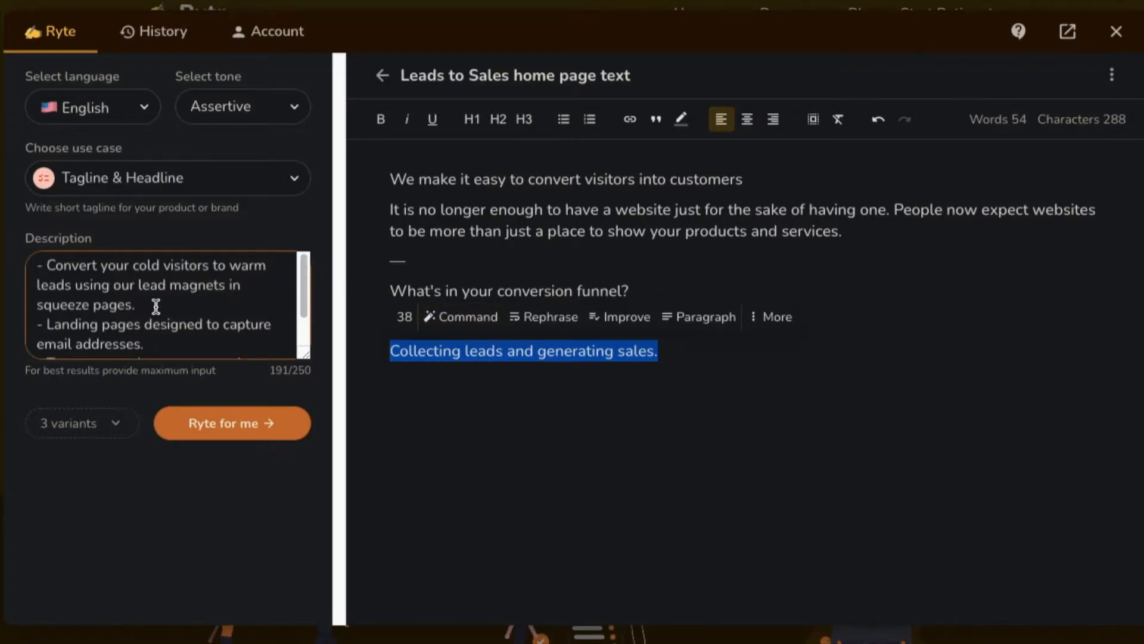
# Compare the description points with the first variant's headline and paragraph, and reread the last variant, "Collecting leads and generating sales.".
pyautogui.moveTo(303, 276)
pyautogui.mouseDown()
pyautogui.moveTo(302, 316)
pyautogui.moveTo(302, 263)
pyautogui.mouseUp()
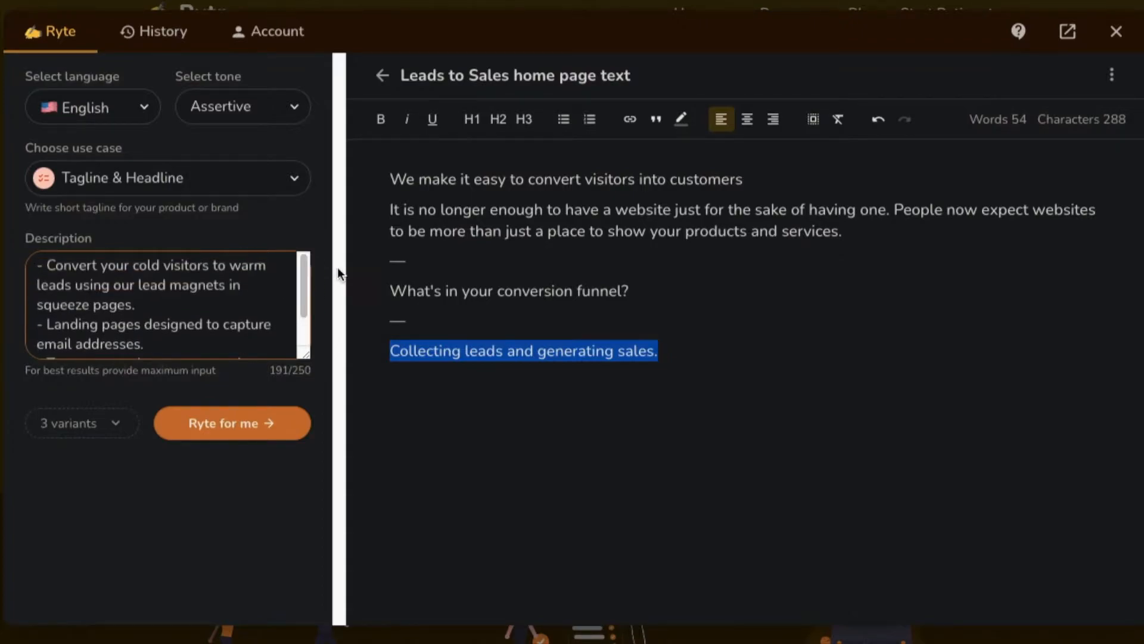
pyautogui.moveTo(390, 177); pyautogui.dragTo(862, 222)
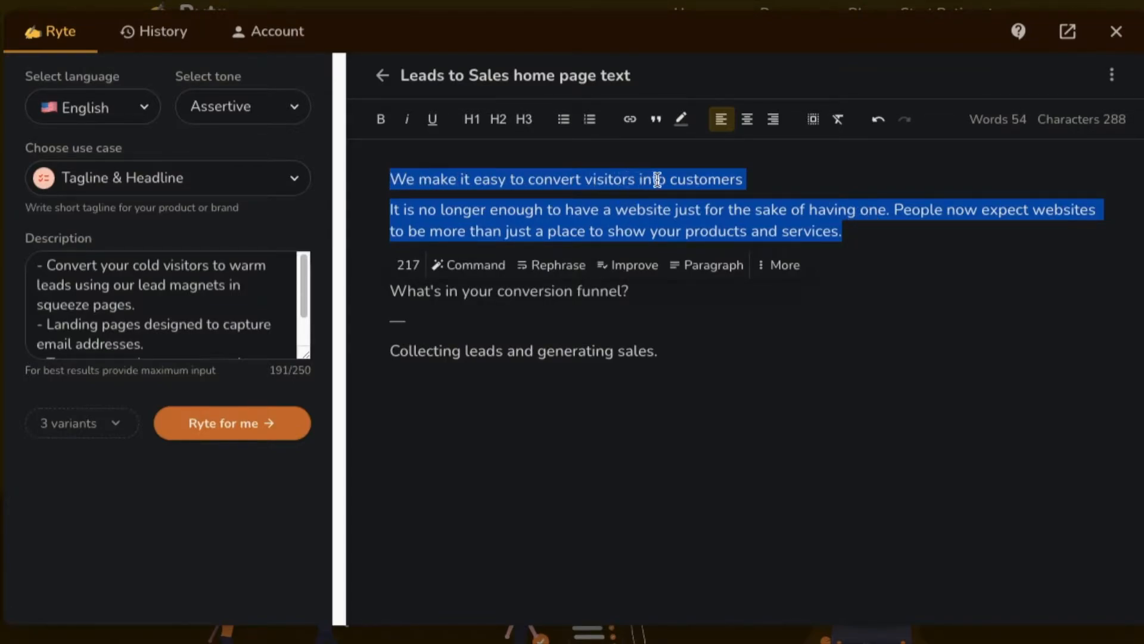
pyautogui.moveTo(745, 179); pyautogui.dragTo(400, 172)
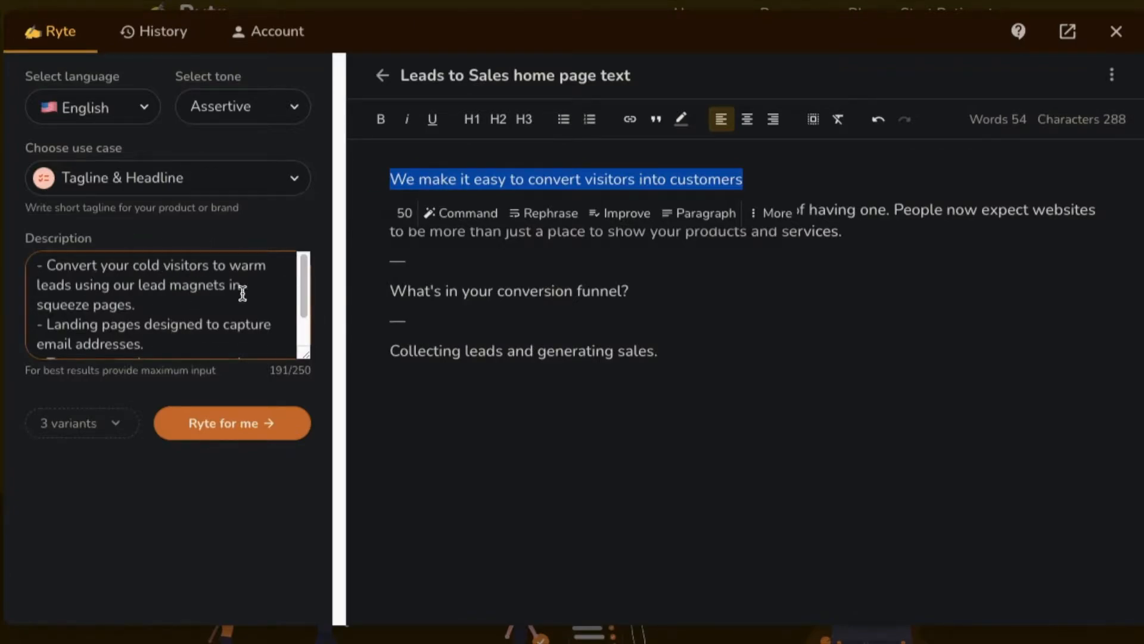
pyautogui.click(480, 276)
pyautogui.moveTo(388, 209); pyautogui.dragTo(881, 240)
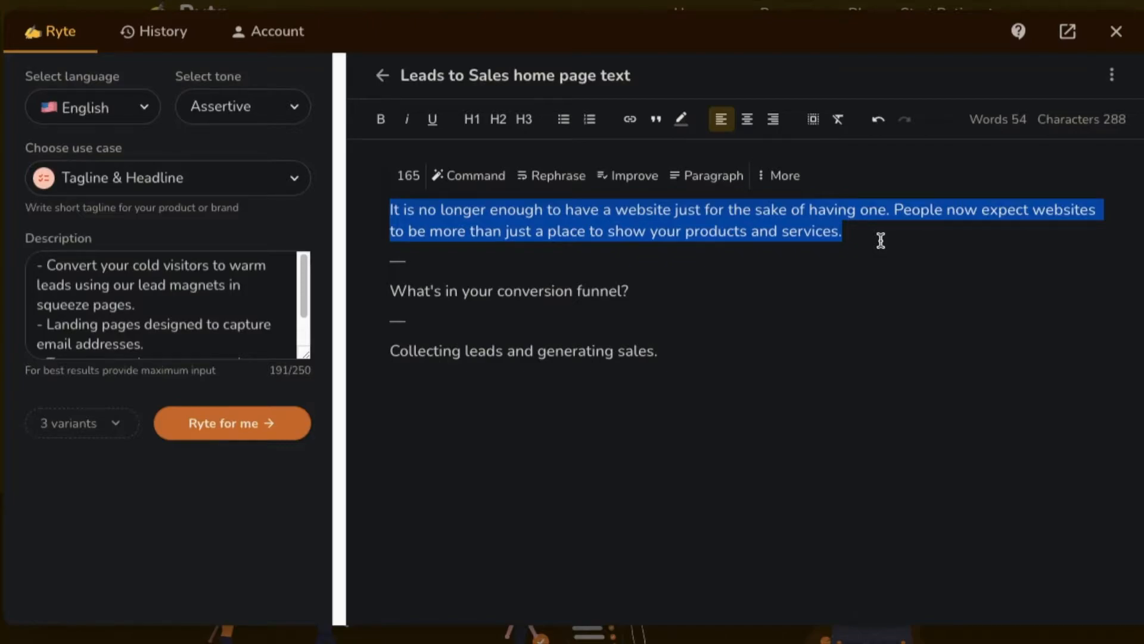
pyautogui.click(692, 358)
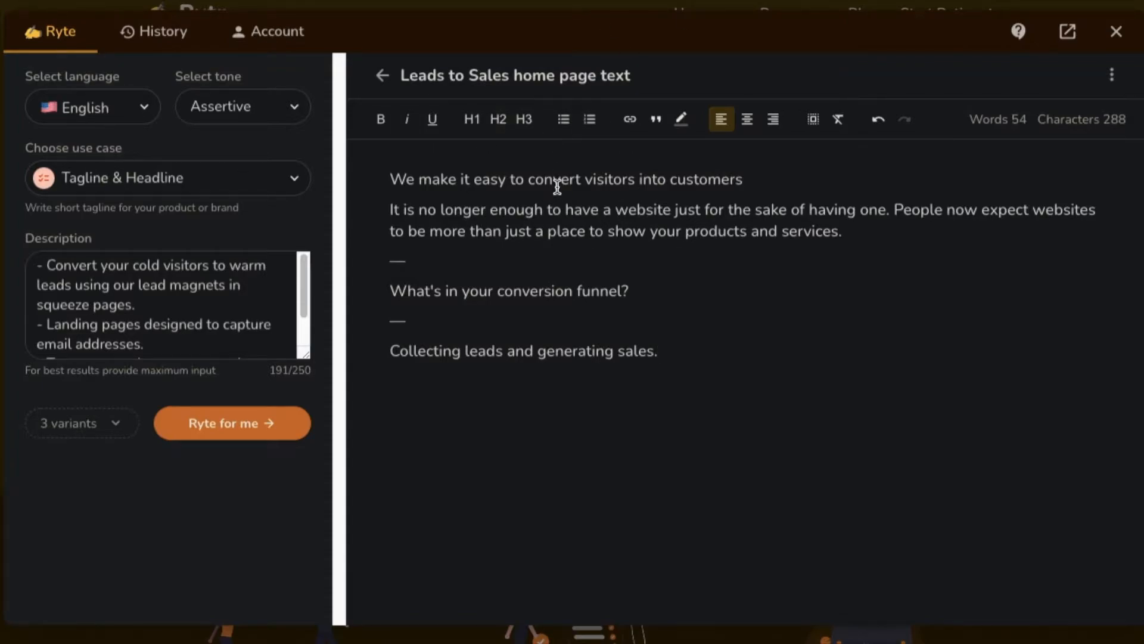
pyautogui.moveTo(663, 351); pyautogui.dragTo(388, 179)
pyautogui.click(582, 203)
pyautogui.moveTo(391, 351); pyautogui.dragTo(674, 352)
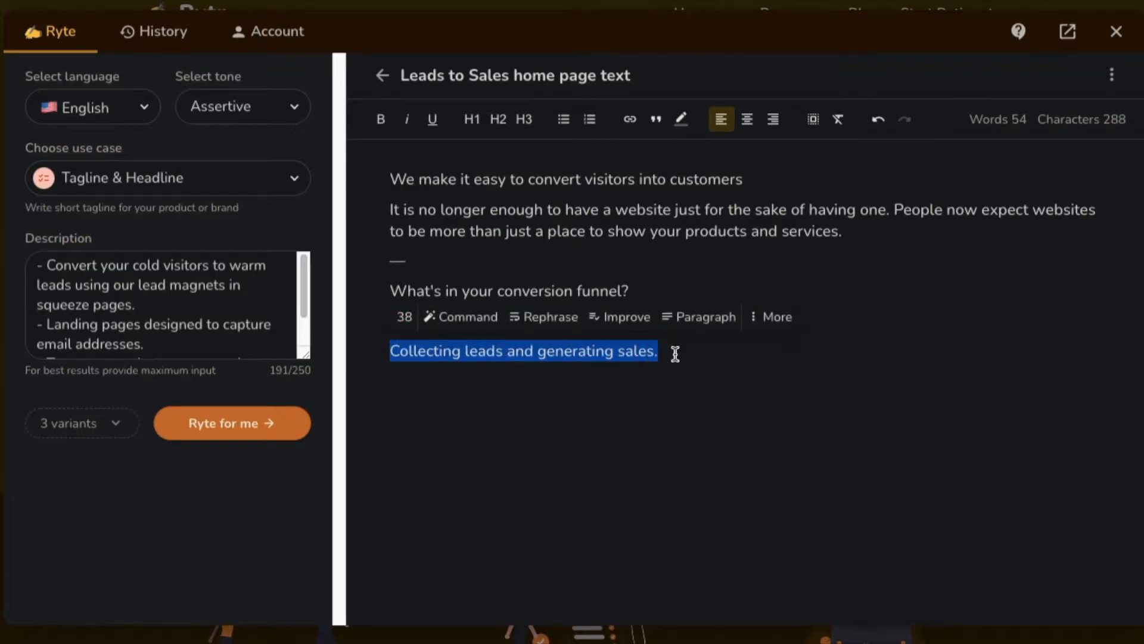
pyautogui.click(675, 354)
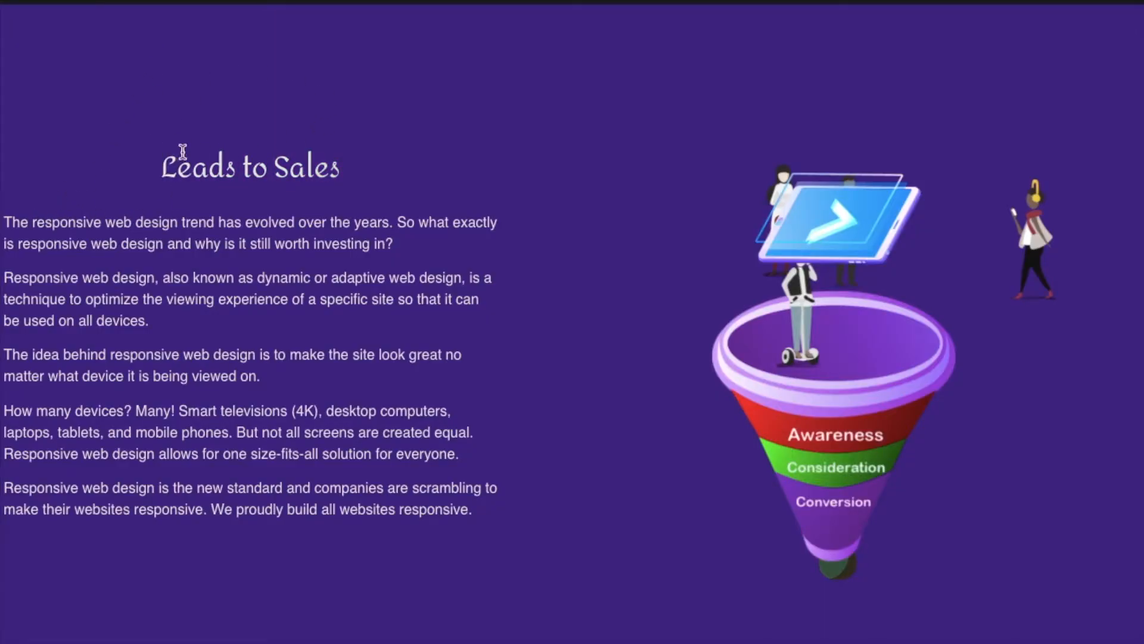
# Switch to the website and examine the heading and placeholder paragraphs of the "Leads to Sales" section.
pyautogui.moveTo(5, 223); pyautogui.dragTo(491, 513)
pyautogui.click(263, 283)
pyautogui.scroll(4, 373, 264)
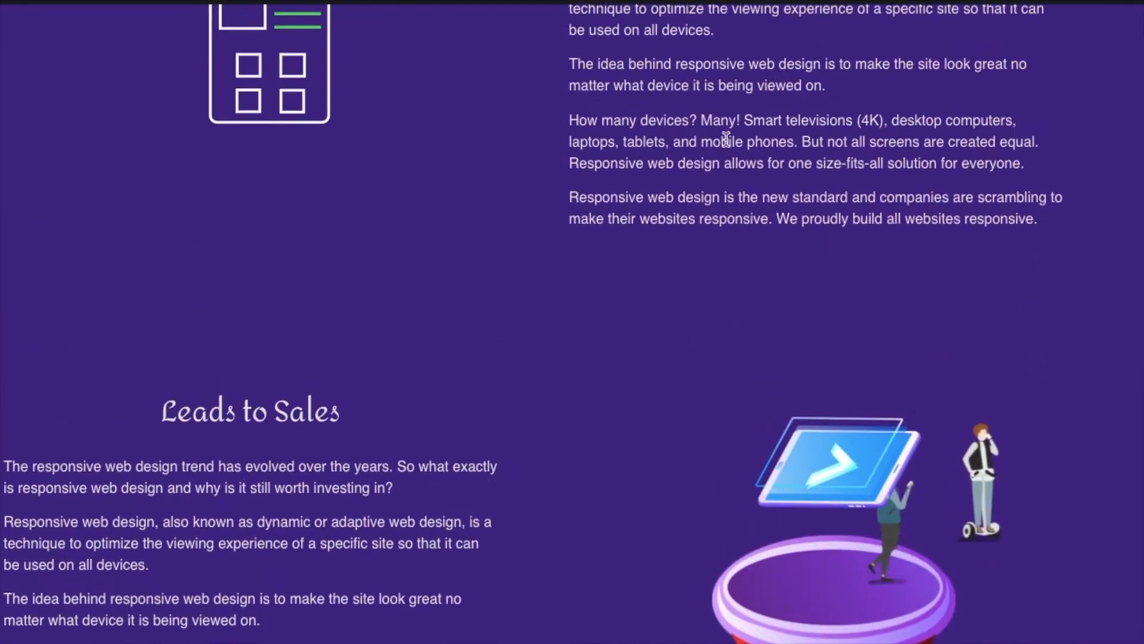
pyautogui.scroll(-3, 616, 192)
pyautogui.scroll(-2, 620, 200)
pyautogui.scroll(2, 229, 116)
pyautogui.moveTo(163, 160); pyautogui.dragTo(358, 171)
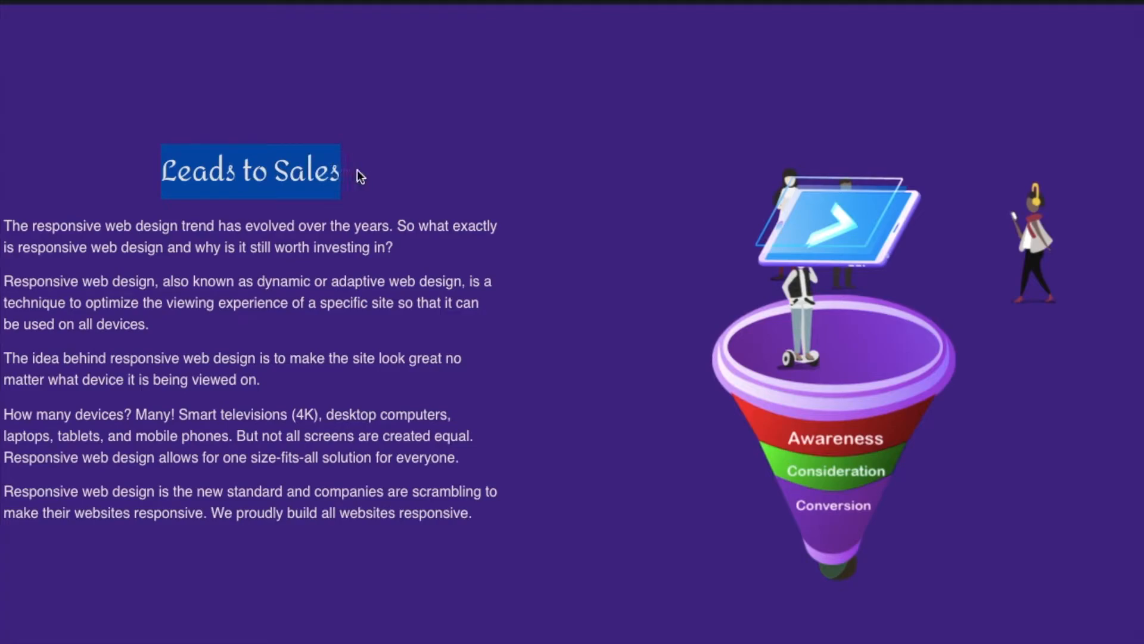
pyautogui.click(305, 138)
pyautogui.scroll(2, 305, 137)
pyautogui.scroll(-2, 287, 83)
pyautogui.scroll(-1, 263, 29)
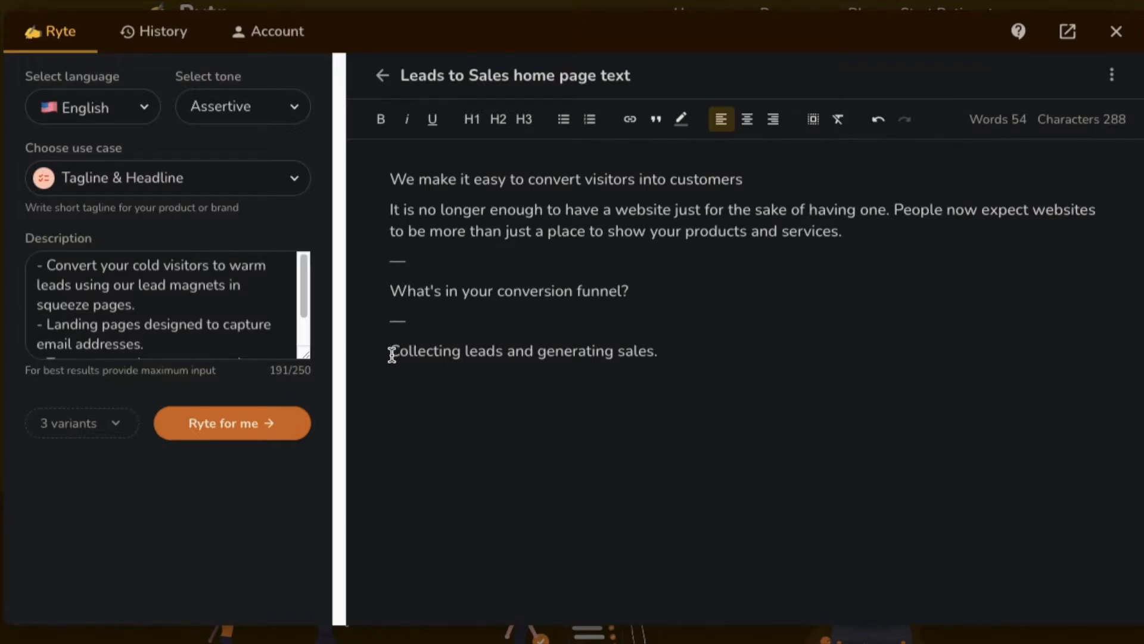
# Compare the tagline "Collecting leads and generating sales." with the website's "Leads to Sales" heading and paragraphs.
pyautogui.moveTo(392, 354); pyautogui.dragTo(662, 351)
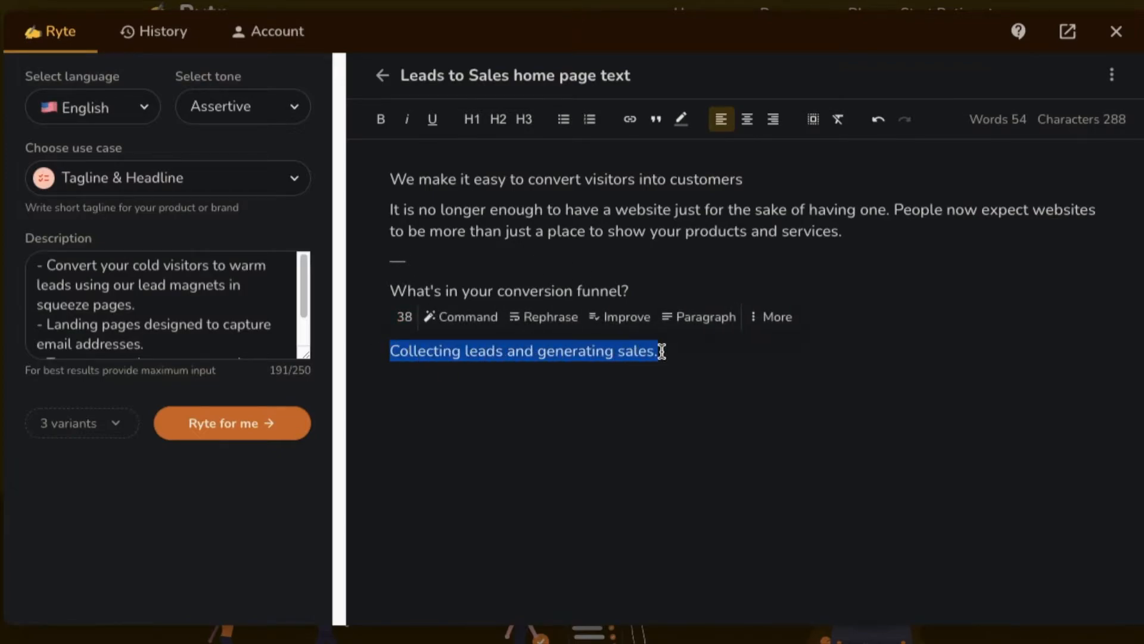
pyautogui.click(680, 353)
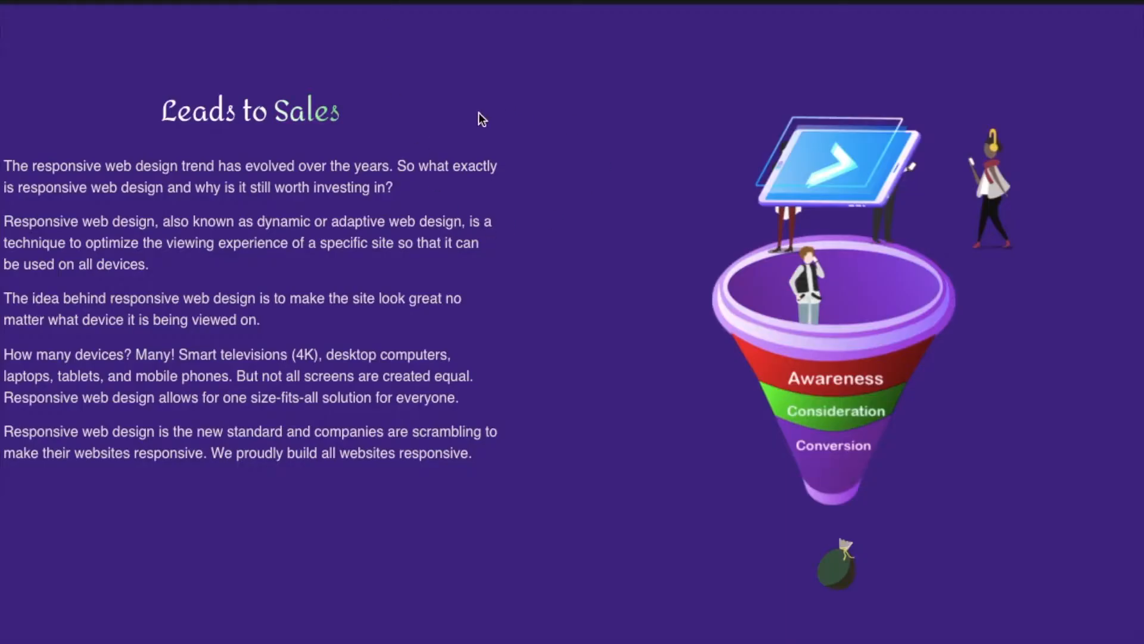
pyautogui.moveTo(157, 100); pyautogui.dragTo(380, 124)
pyautogui.click(368, 102)
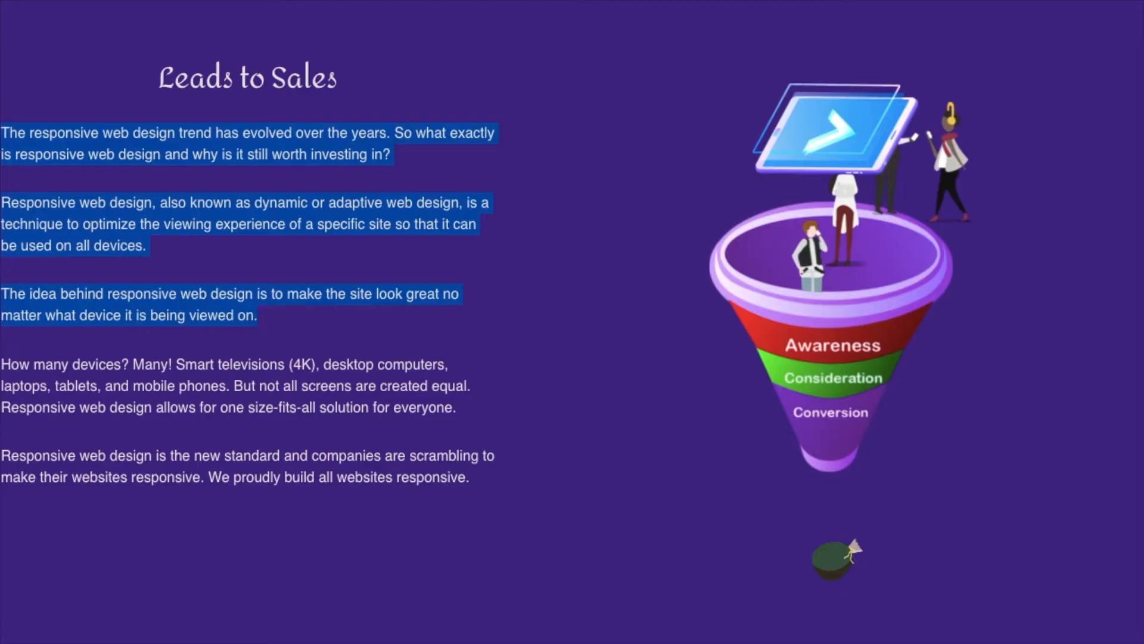
pyautogui.click(311, 152)
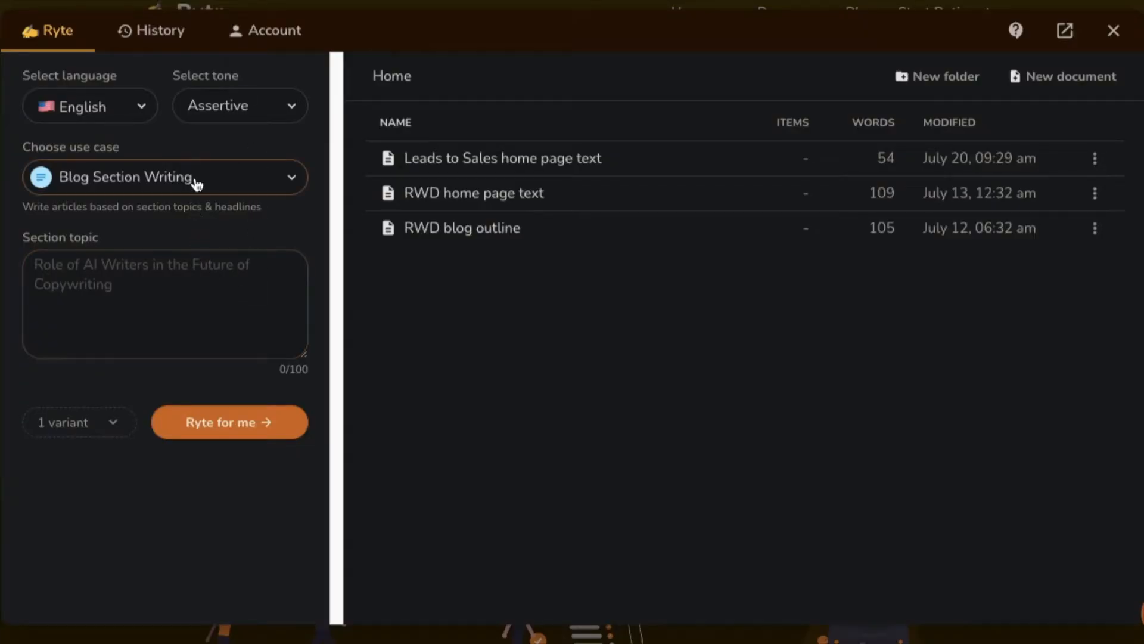
pyautogui.click(197, 185)
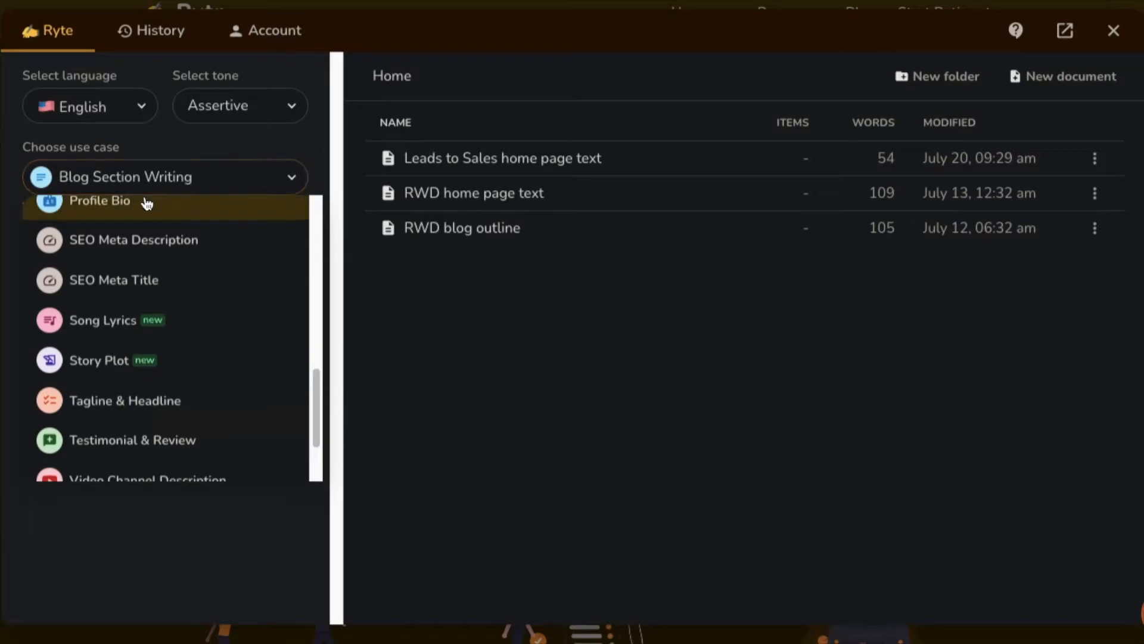
pyautogui.click(242, 247)
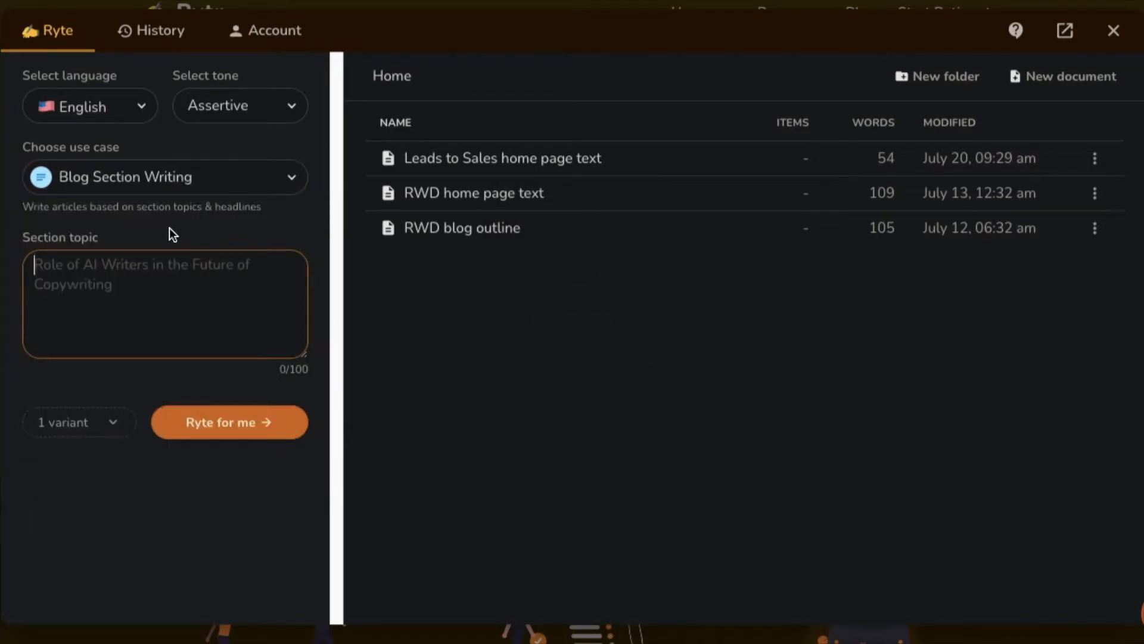
pyautogui.click(184, 183)
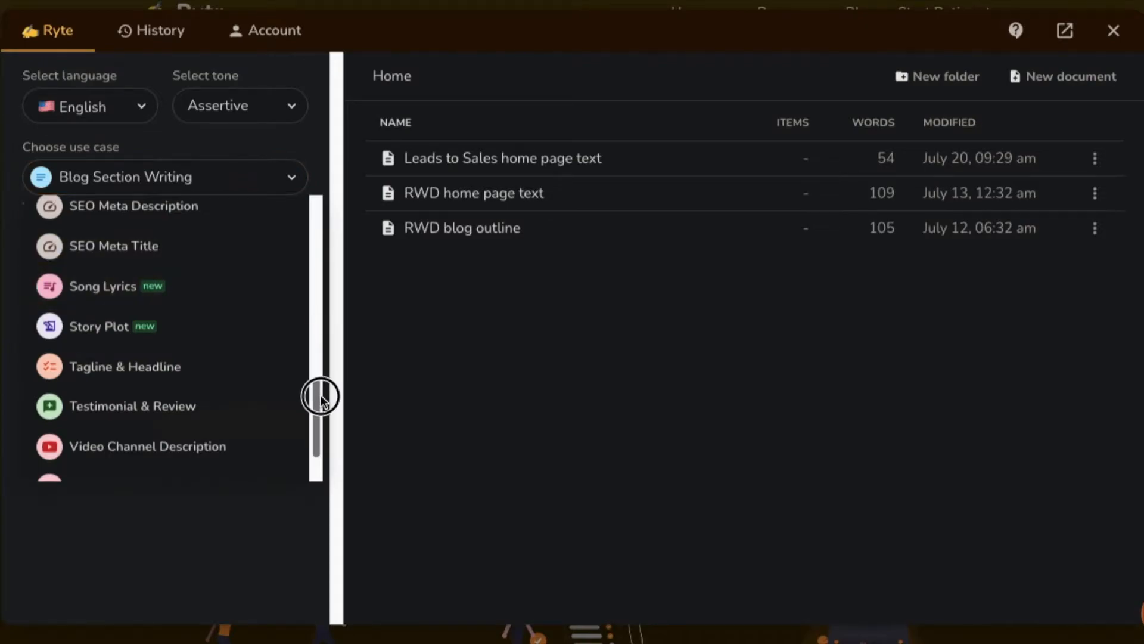
pyautogui.moveTo(321, 397); pyautogui.dragTo(321, 400)
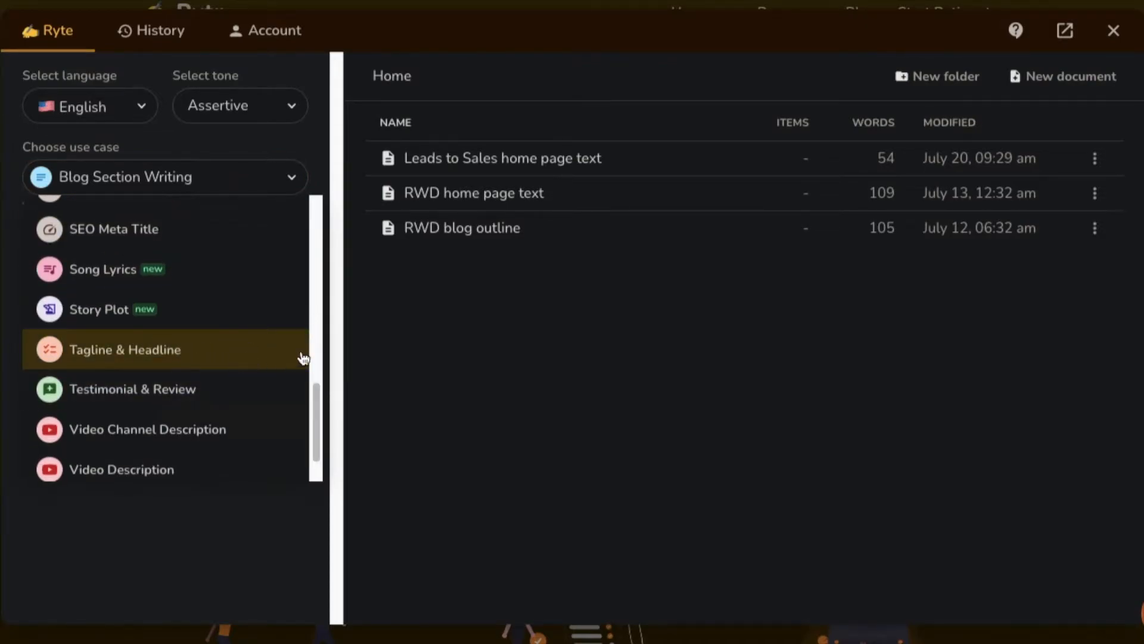
pyautogui.click(375, 299)
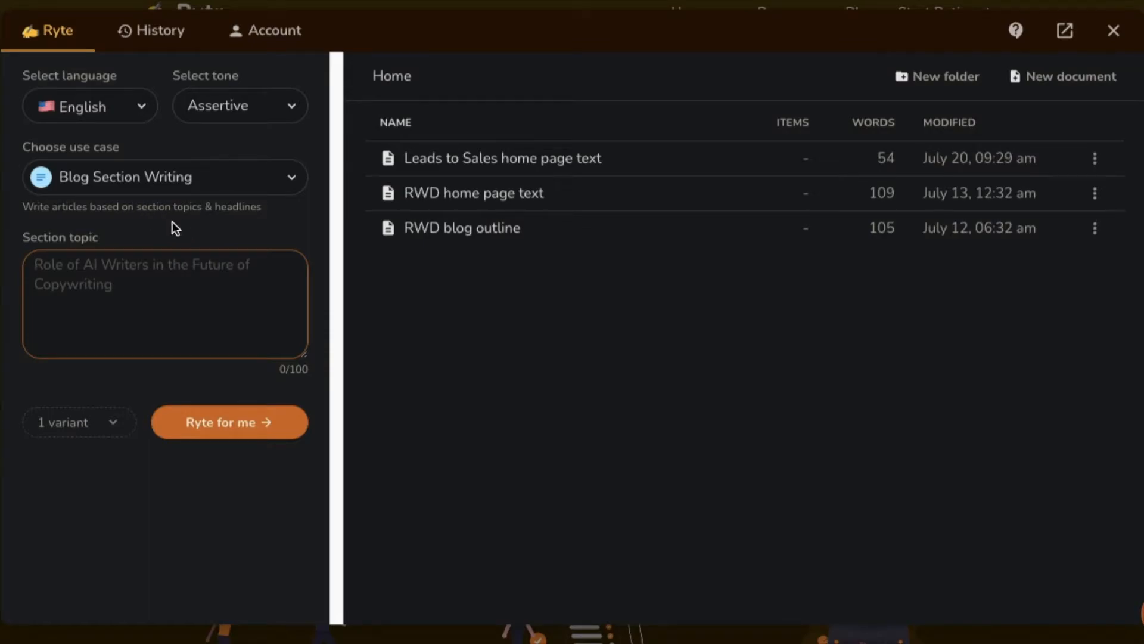
# Enter the section topic "- Convert your cold visitors to warm leads using our lead magnets in squeeze pages. - Landing pages" for Blog Section Writing.
pyautogui.write('- Convert your cold visitors to warm leads using our lead magnets in squeeze pages. - Landing pages')
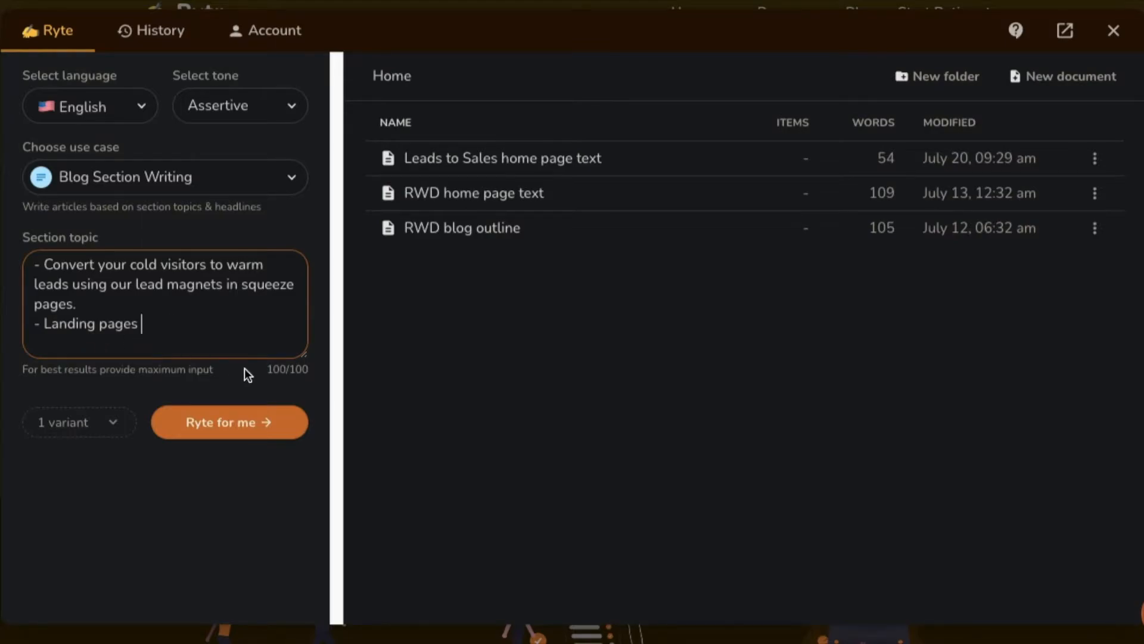
# Replace the section topic with "Generate leads to Sales and capture email addresses in squeeze pages and product pages.".
pyautogui.moveTo(269, 369); pyautogui.dragTo(311, 373)
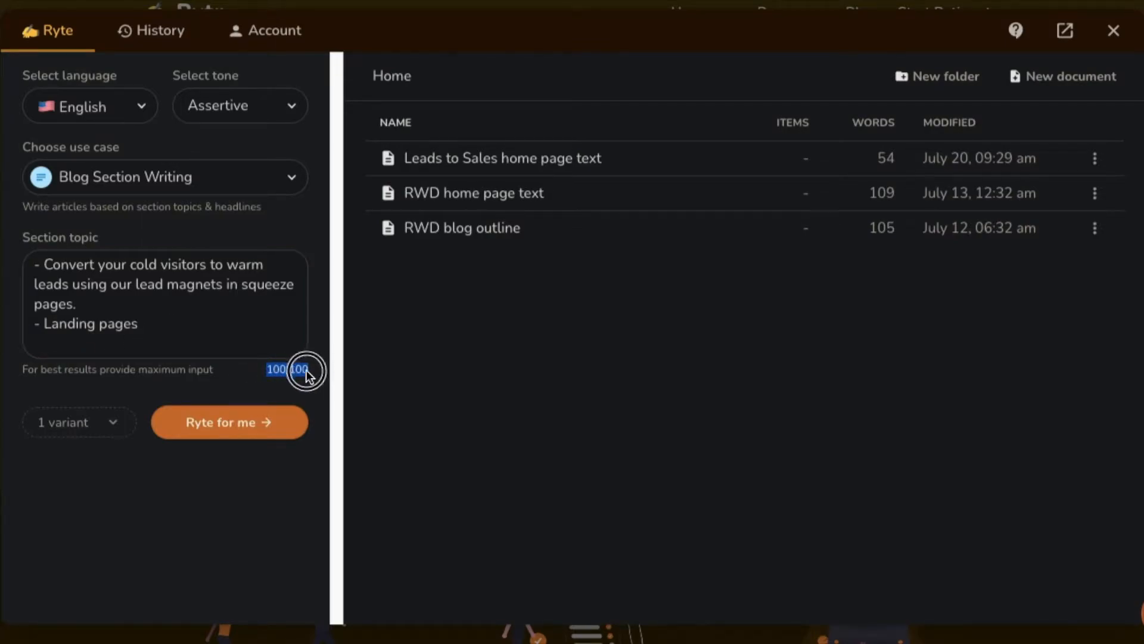
pyautogui.click(187, 311)
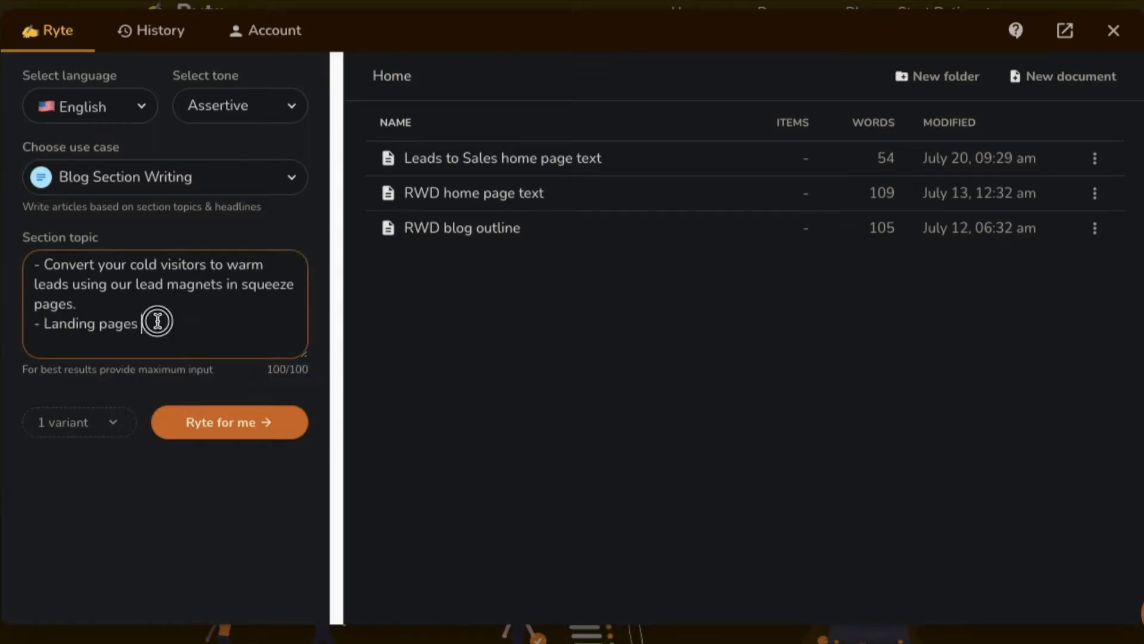
pyautogui.doubleClick(111, 264)
pyautogui.press('BackSpace')
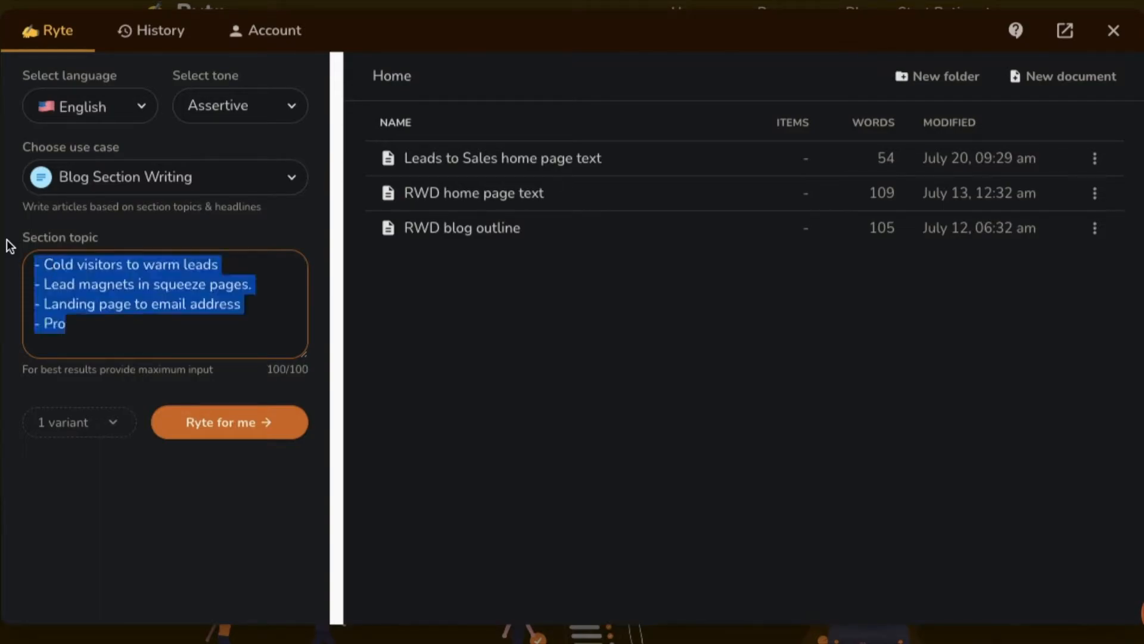
pyautogui.write('Generate leads to Sales')
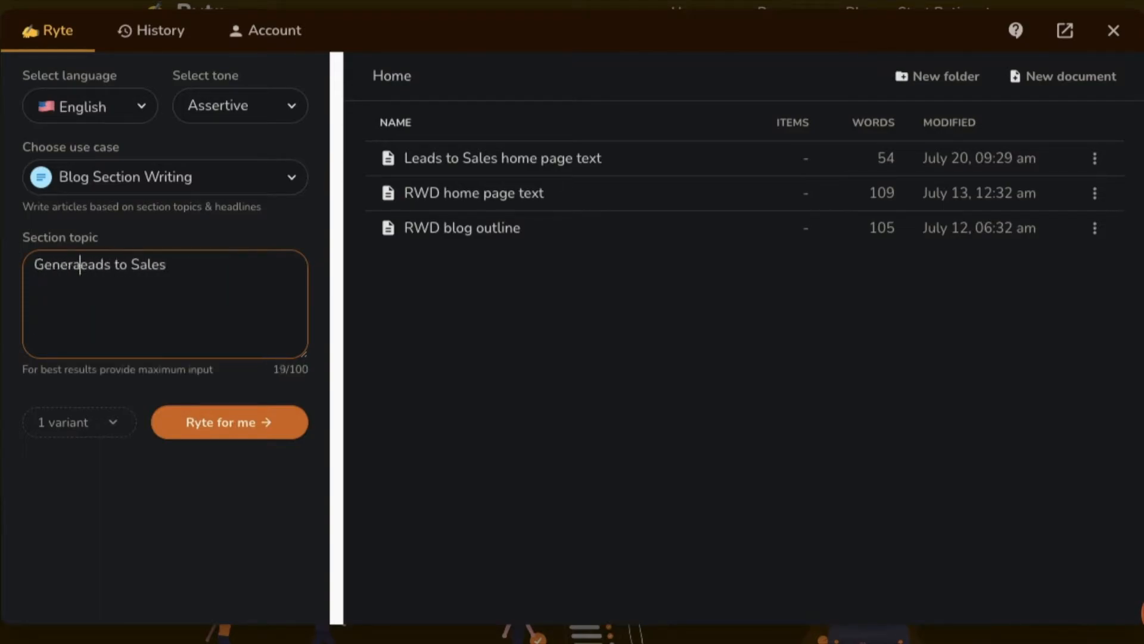
pyautogui.write(' and capture email addresses in squeeze pages.')
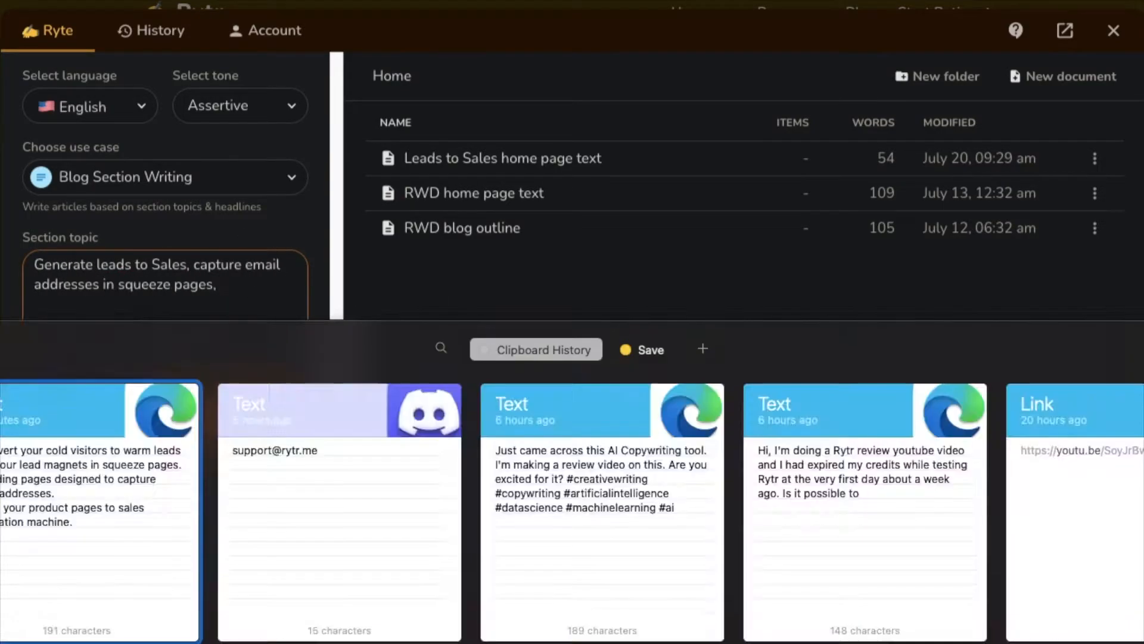
pyautogui.press('BackSpace')
pyautogui.press('BackSpace')
pyautogui.write('s and prod')
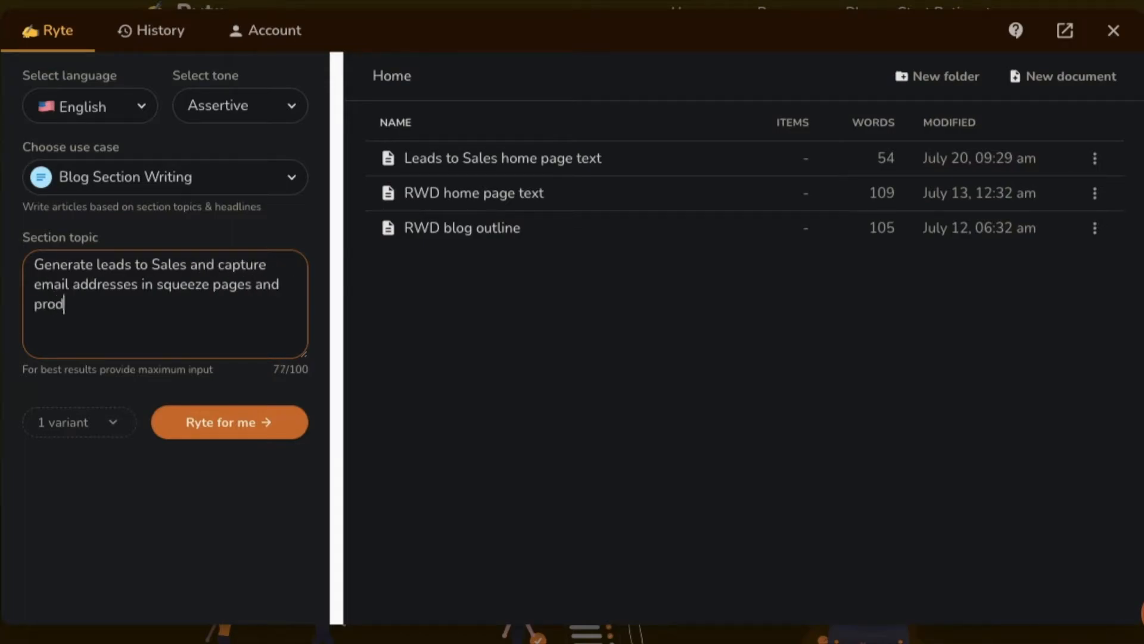
pyautogui.write('uct pages.')
pyautogui.click(143, 307)
# Generate three variants of the blog section from the entered topic.
pyautogui.click(100, 422)
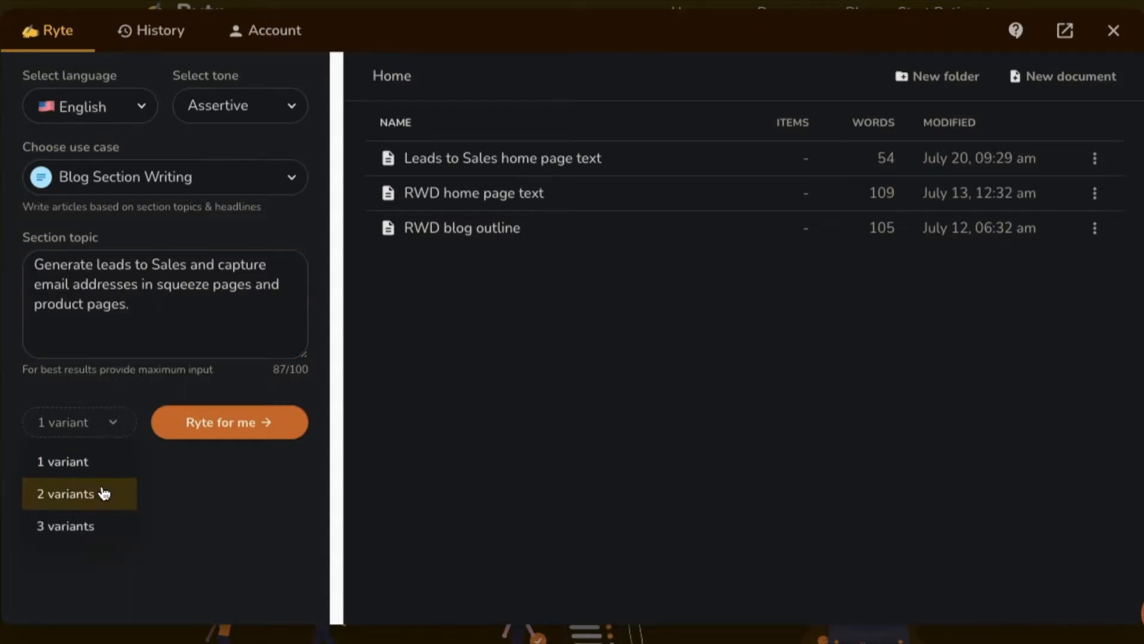
pyautogui.click(100, 527)
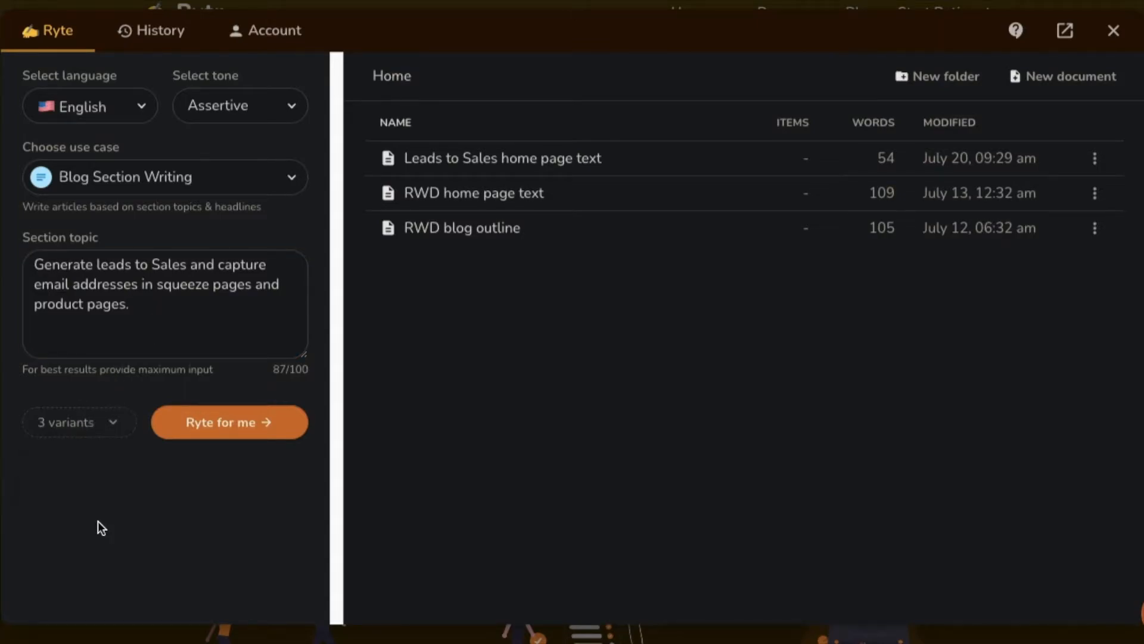
pyautogui.click(213, 442)
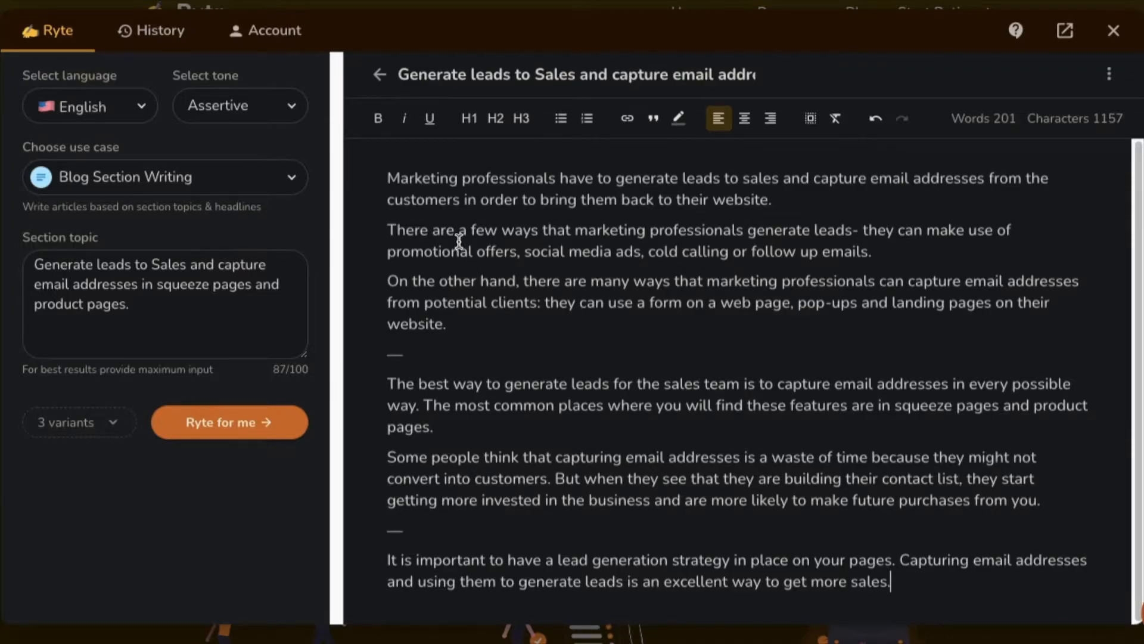
# Examine the first variant's opening paragraph phrase by phrase, checking the wording around "marketing professionals", "to sales" and "customers".
pyautogui.moveTo(389, 178); pyautogui.dragTo(1039, 207)
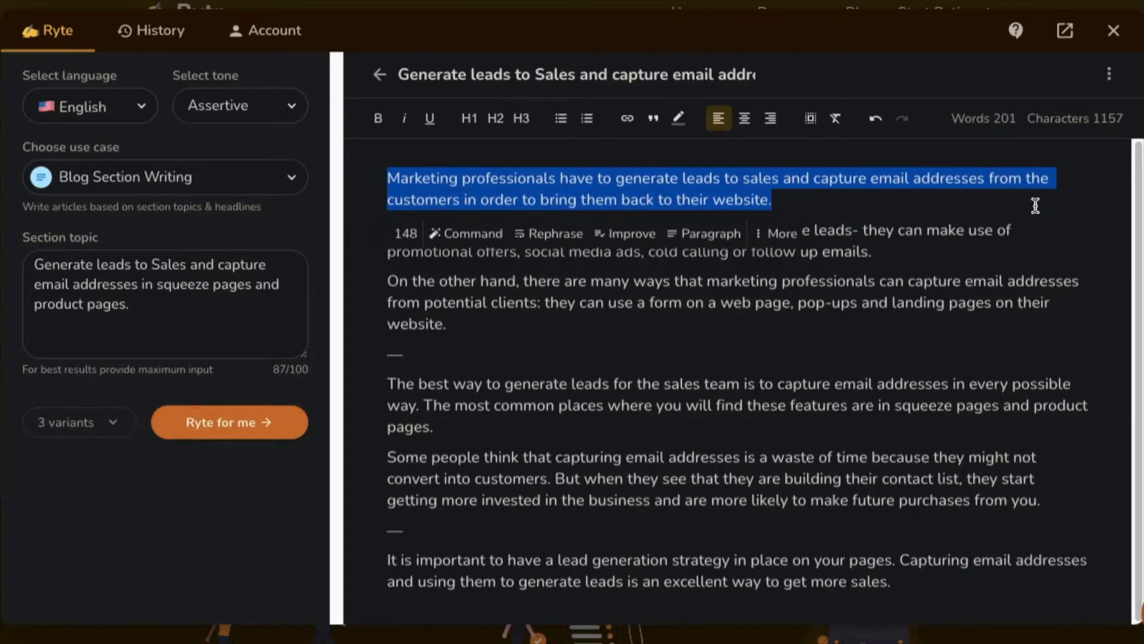
pyautogui.click(946, 199)
pyautogui.moveTo(388, 174); pyautogui.dragTo(722, 180)
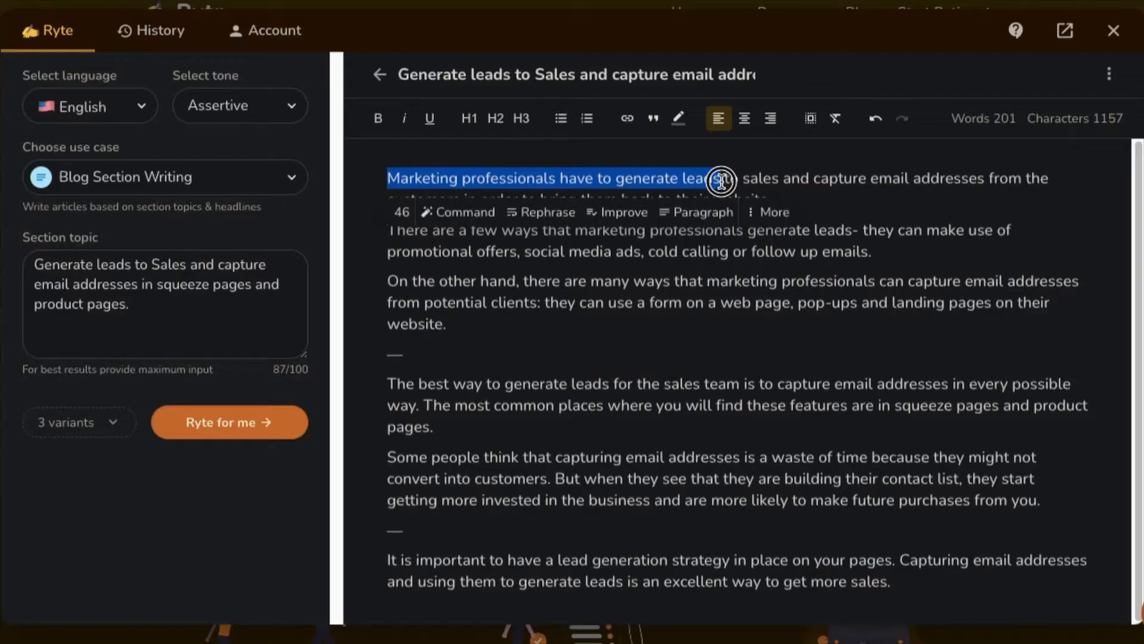
pyautogui.click(682, 178)
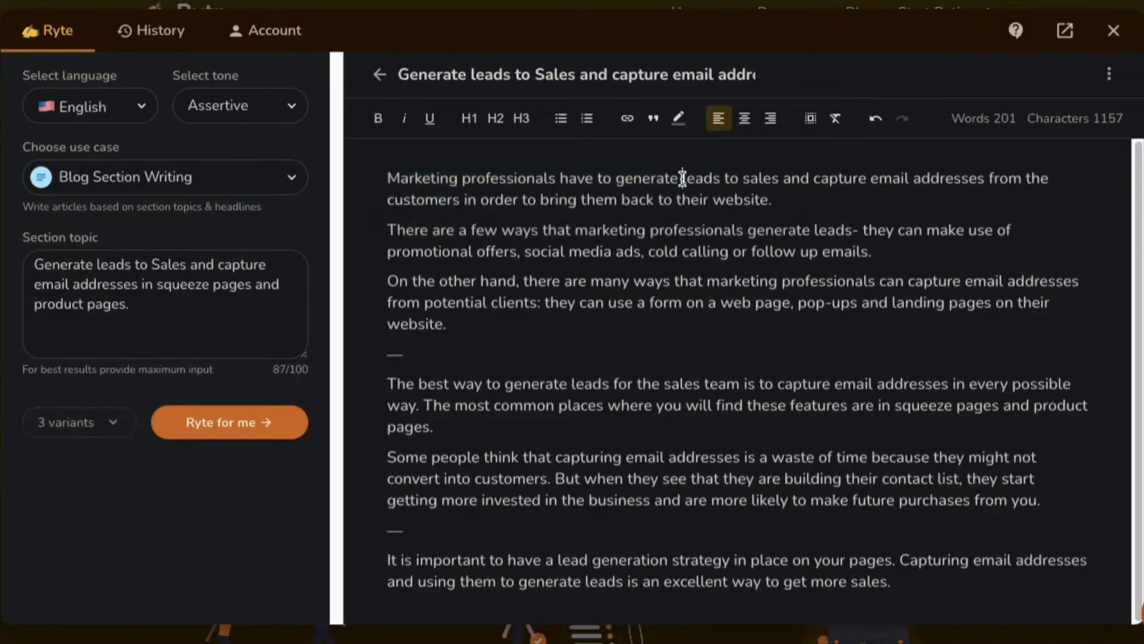
pyautogui.moveTo(560, 178); pyautogui.dragTo(535, 179)
pyautogui.click(534, 179)
pyautogui.moveTo(779, 178); pyautogui.dragTo(725, 178)
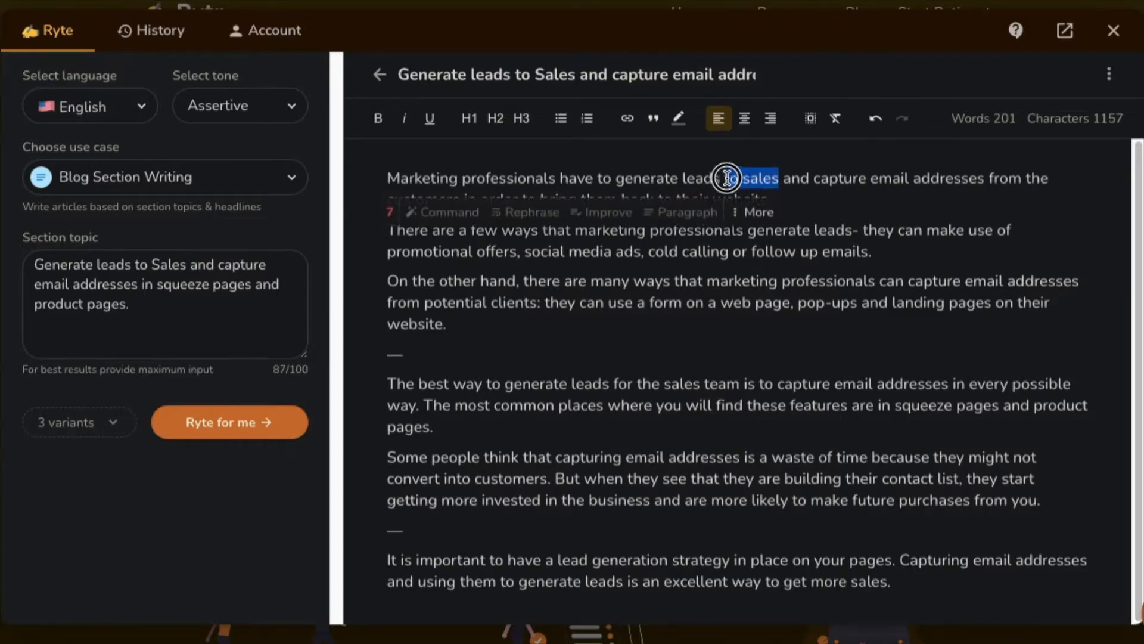
pyautogui.click(654, 174)
pyautogui.click(787, 178)
pyautogui.moveTo(787, 178); pyautogui.dragTo(1065, 180)
pyautogui.click(502, 199)
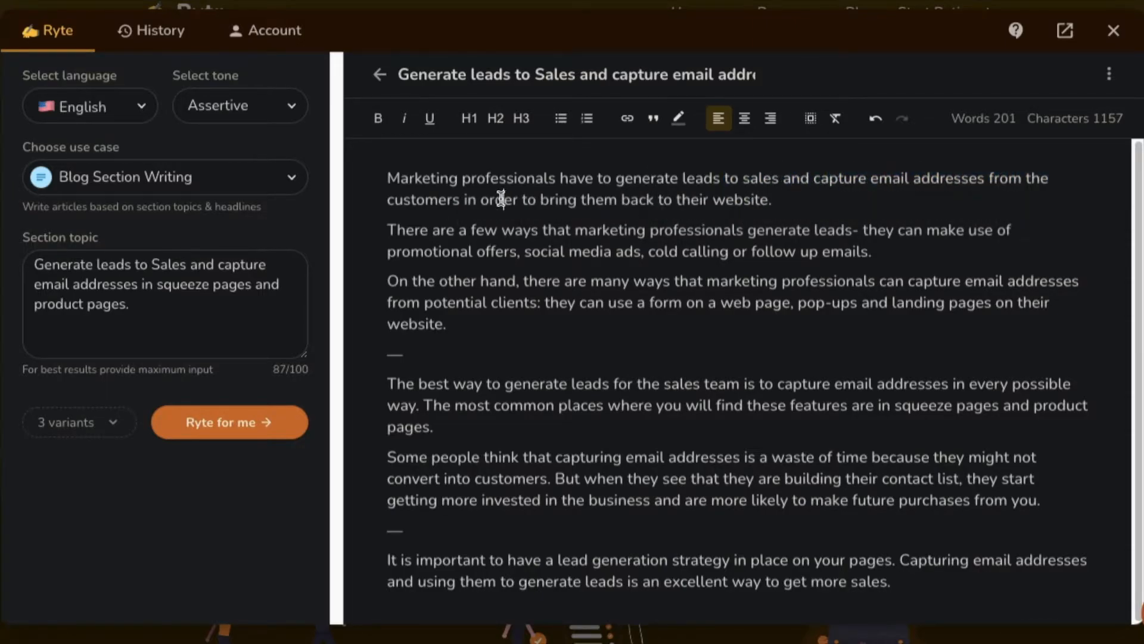
pyautogui.moveTo(781, 199); pyautogui.dragTo(388, 192)
pyautogui.click(405, 199)
pyautogui.doubleClick(431, 199)
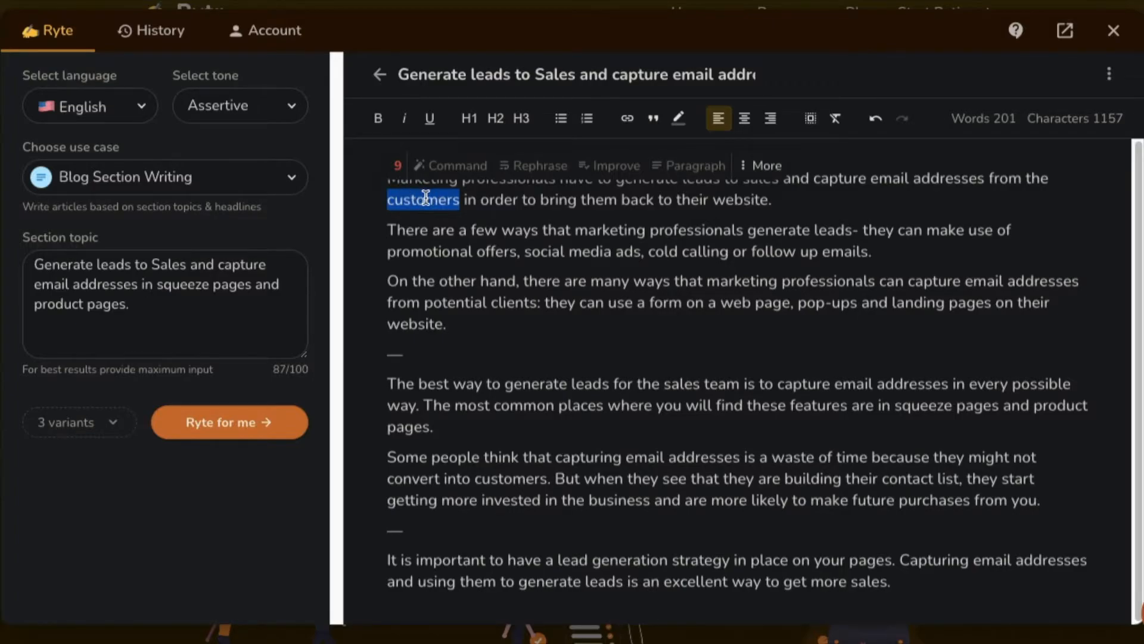
# Examine the first variant's second and third paragraphs, comparing "potential clients" with "customers" in the opening paragraph.
pyautogui.moveTo(388, 230); pyautogui.dragTo(944, 247)
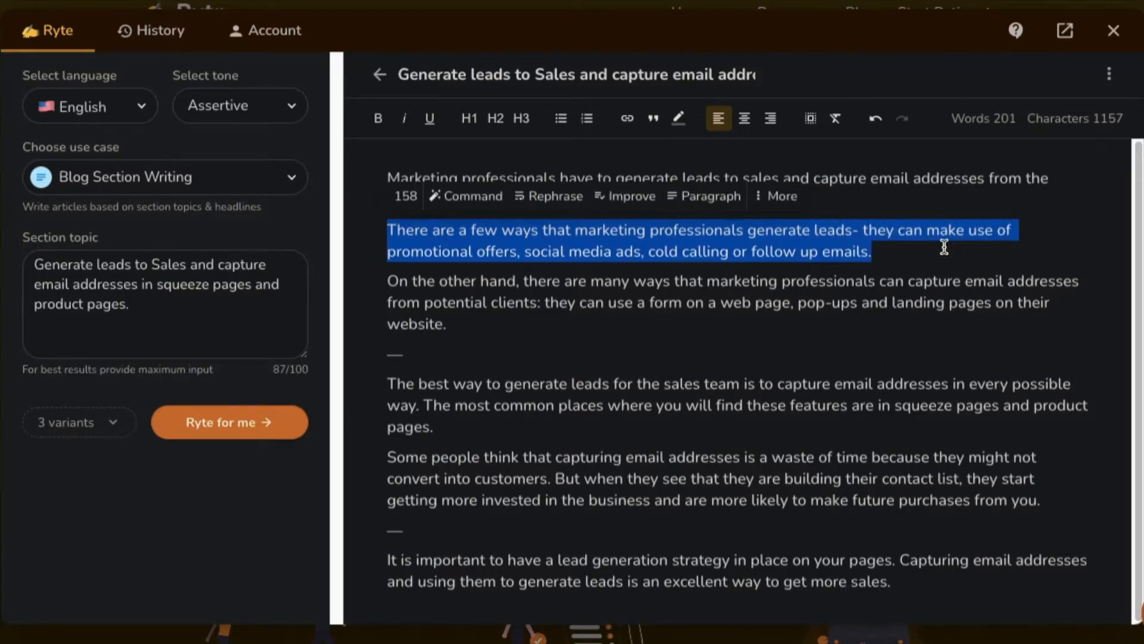
pyautogui.click(894, 254)
pyautogui.moveTo(892, 253); pyautogui.dragTo(390, 227)
pyautogui.moveTo(389, 280); pyautogui.dragTo(530, 303)
pyautogui.click(512, 306)
pyautogui.moveTo(424, 303); pyautogui.dragTo(539, 302)
pyautogui.moveTo(387, 200); pyautogui.dragTo(458, 200)
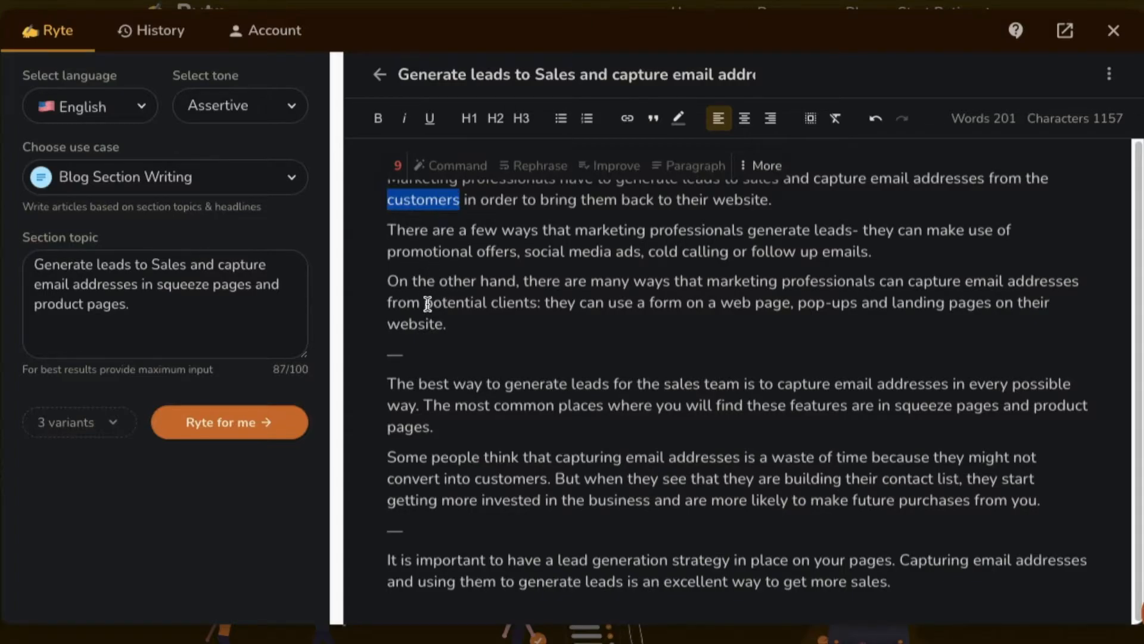
pyautogui.moveTo(427, 304); pyautogui.dragTo(1030, 319)
pyautogui.click(566, 303)
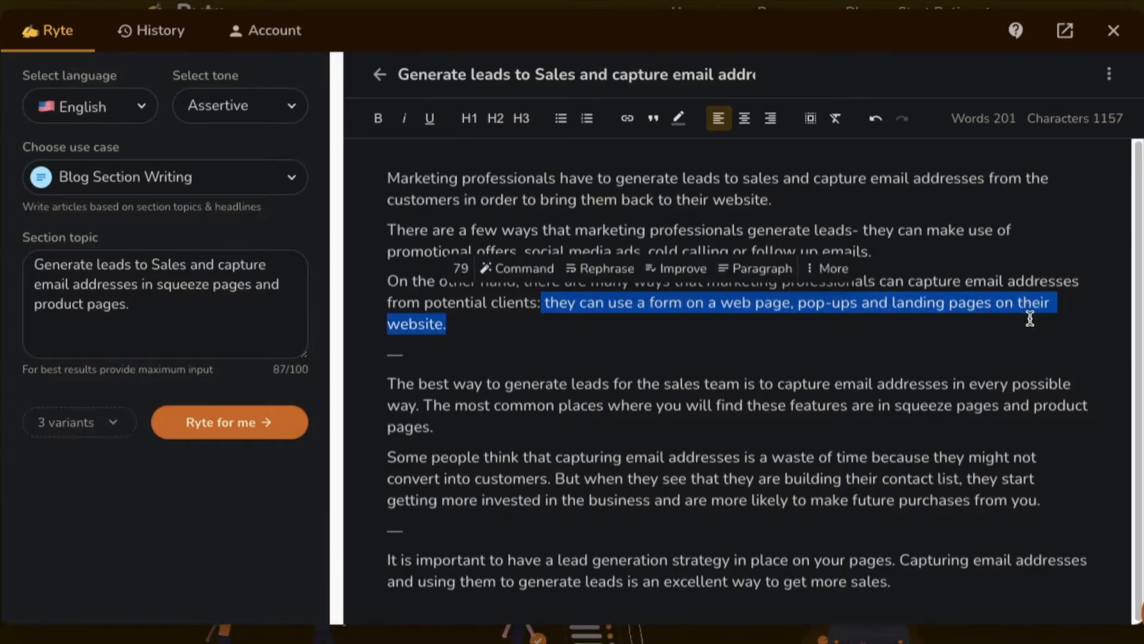
pyautogui.moveTo(483, 327); pyautogui.dragTo(385, 225)
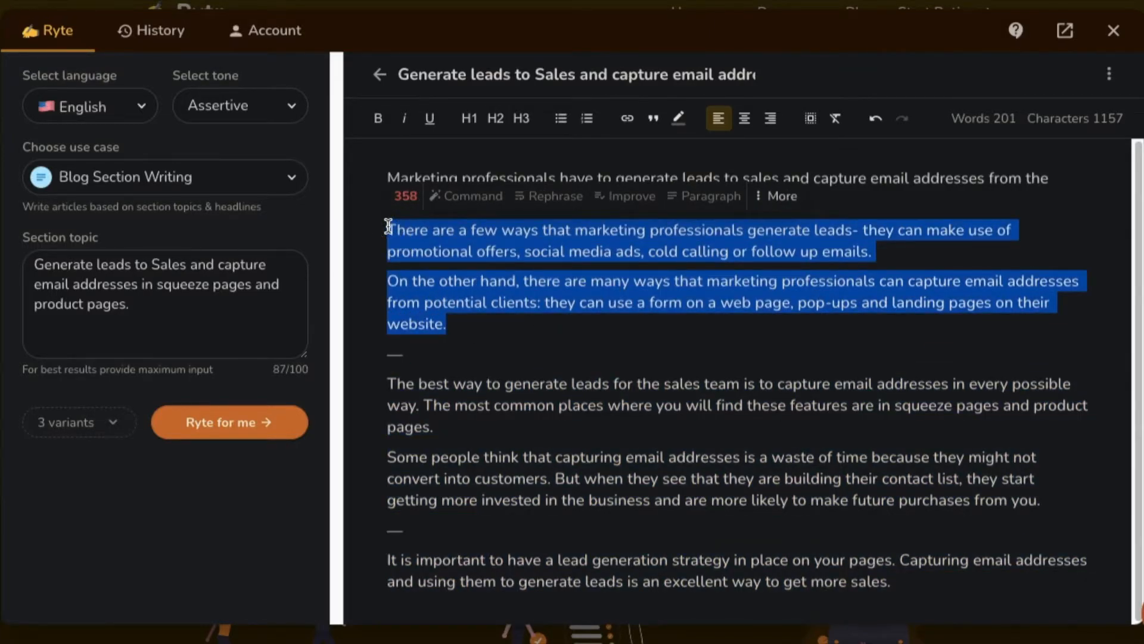
pyautogui.click(433, 251)
# Delete the first variant's opening paragraph about marketing professionals, including the empty line it leaves.
pyautogui.moveTo(775, 200); pyautogui.dragTo(388, 173)
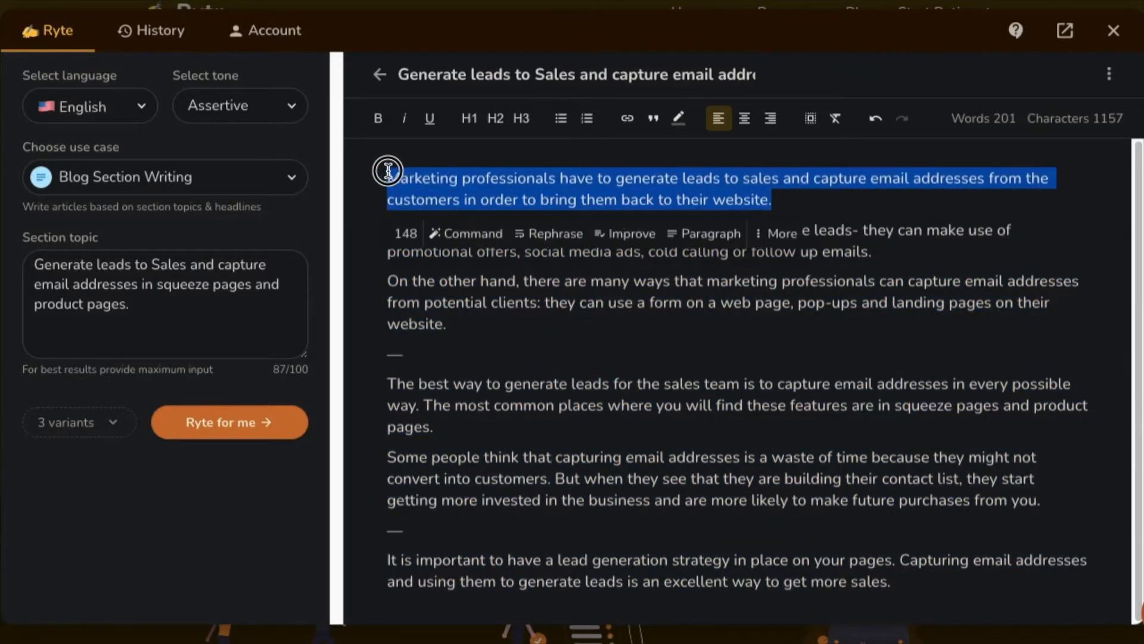
pyautogui.press('BackSpace')
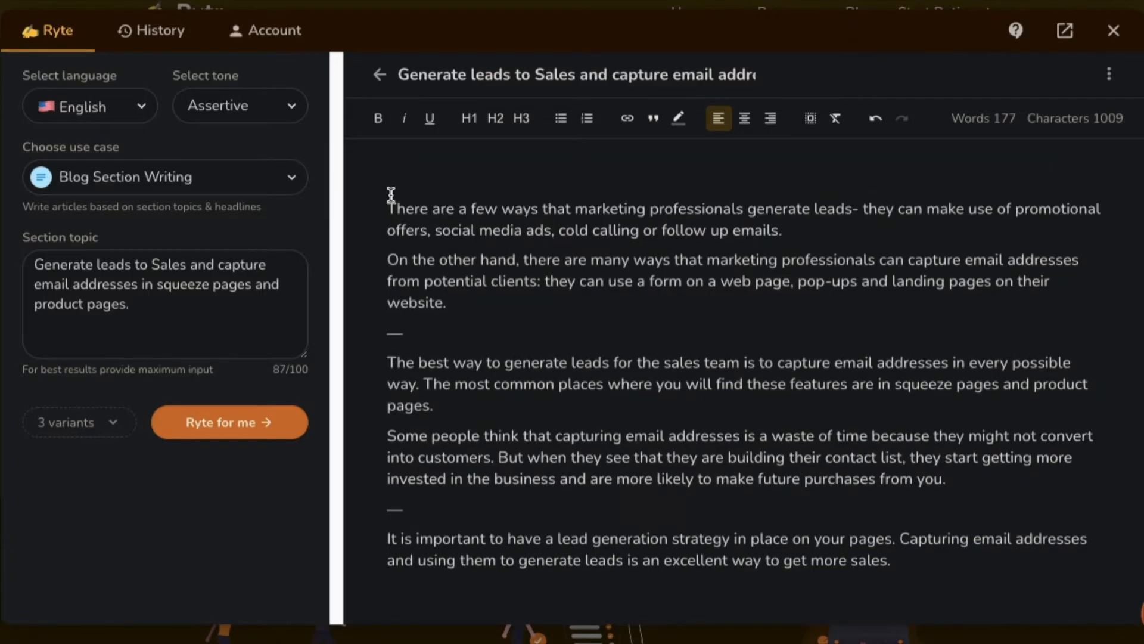
pyautogui.press('Delete')
# Review the second variant's two paragraphs and delete the third variant about having a lead generation strategy in place.
pyautogui.moveTo(391, 332); pyautogui.dragTo(849, 373)
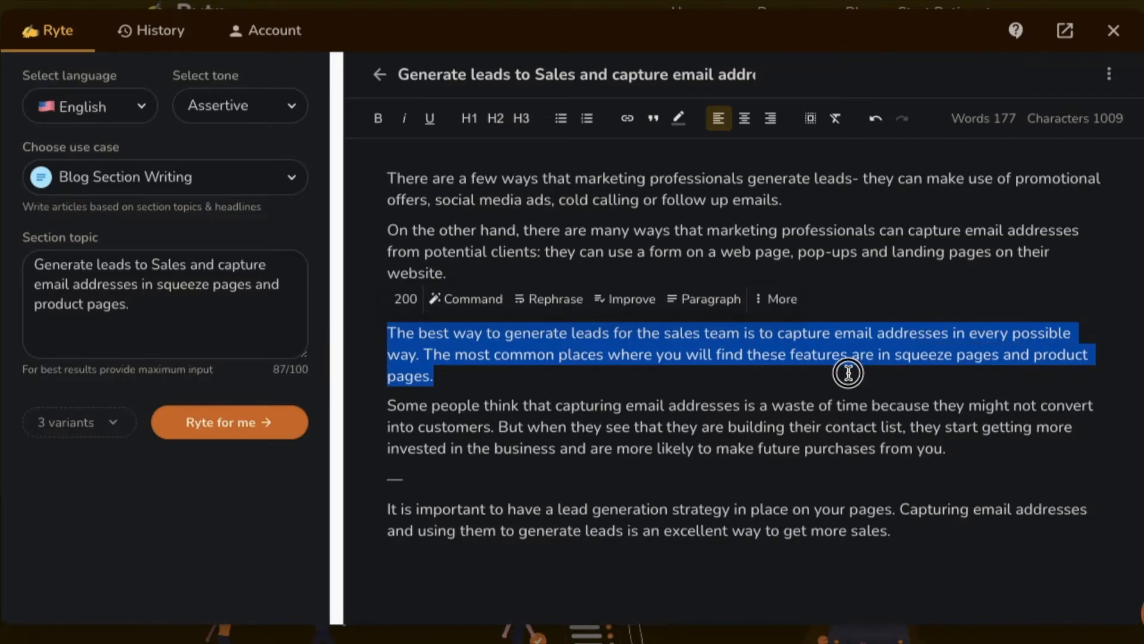
pyautogui.moveTo(849, 373); pyautogui.dragTo(849, 373)
pyautogui.click(447, 377)
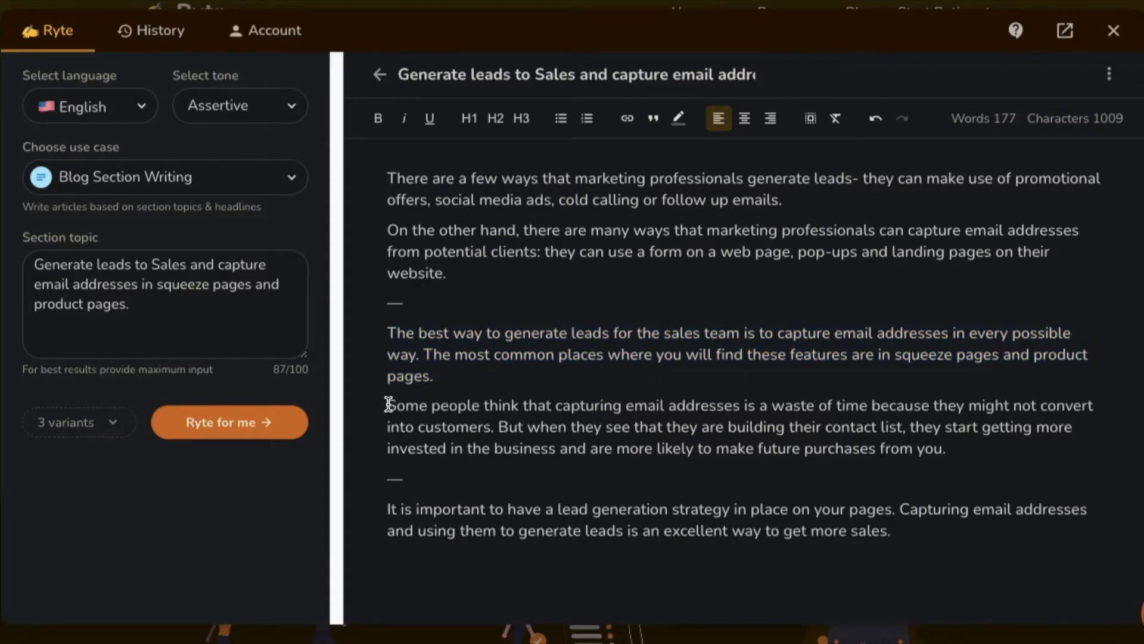
pyautogui.moveTo(389, 405); pyautogui.dragTo(1008, 448)
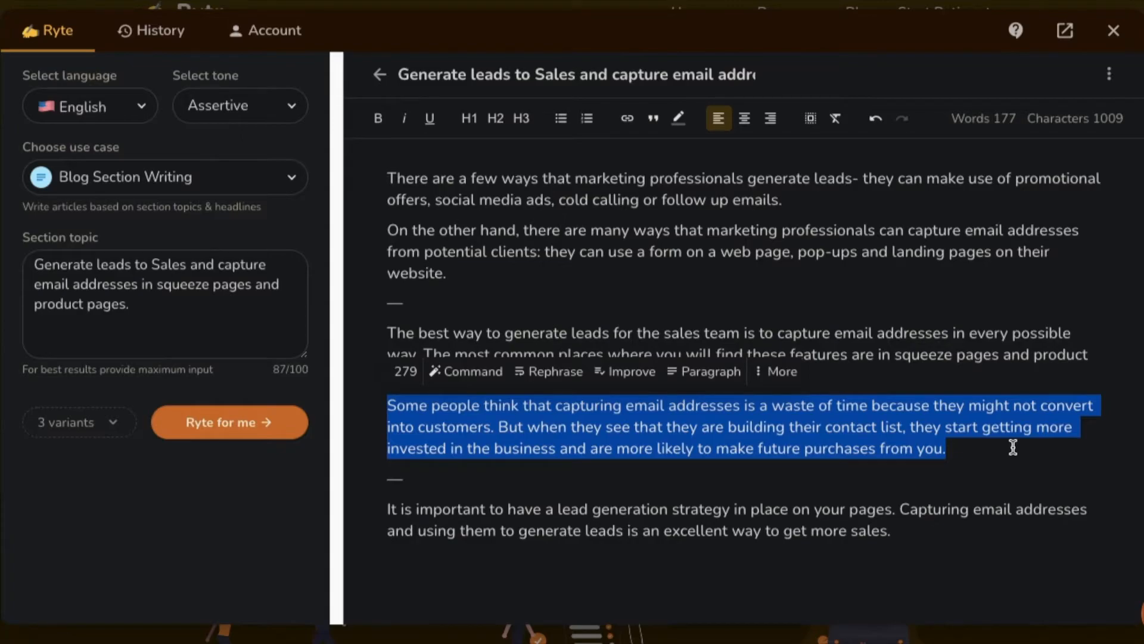
pyautogui.moveTo(958, 457); pyautogui.dragTo(392, 339)
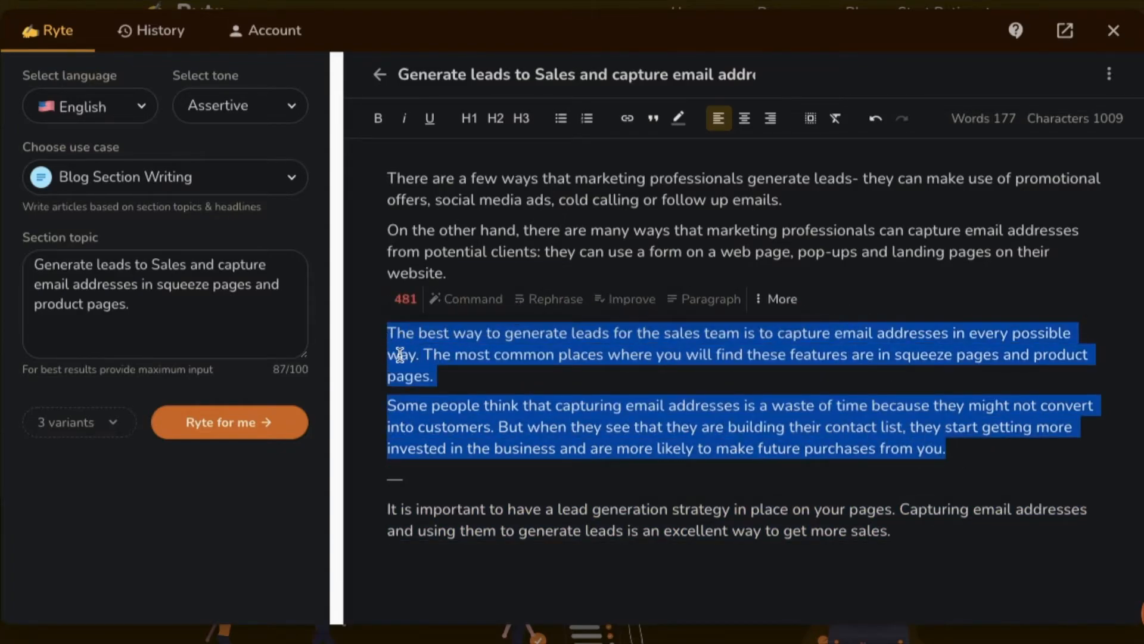
pyautogui.click(433, 372)
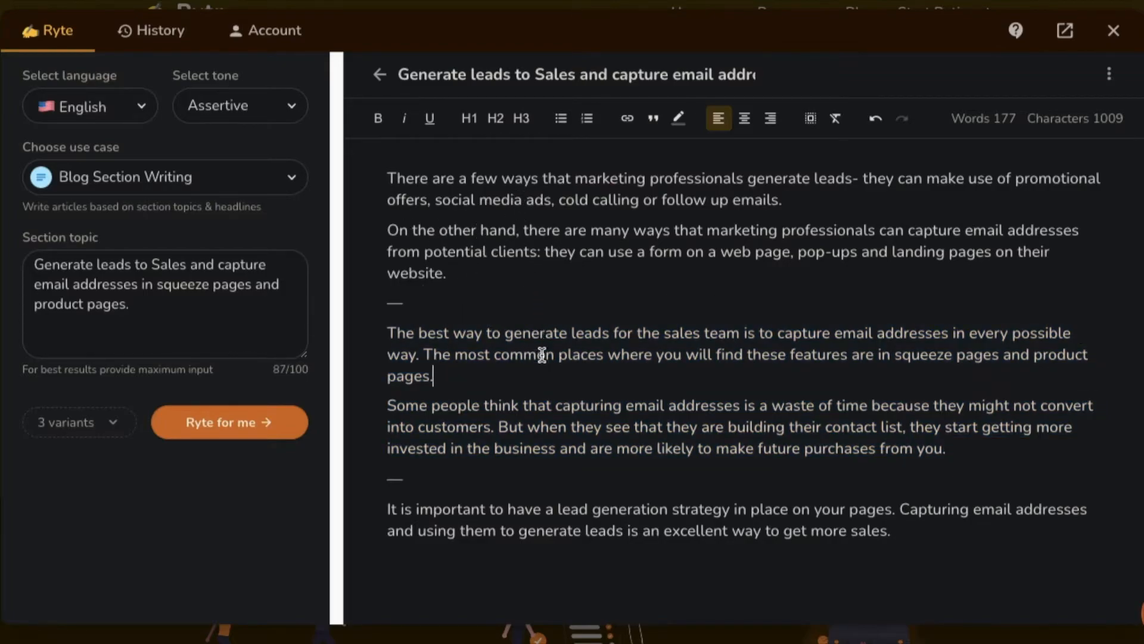
pyautogui.moveTo(388, 505); pyautogui.dragTo(901, 529)
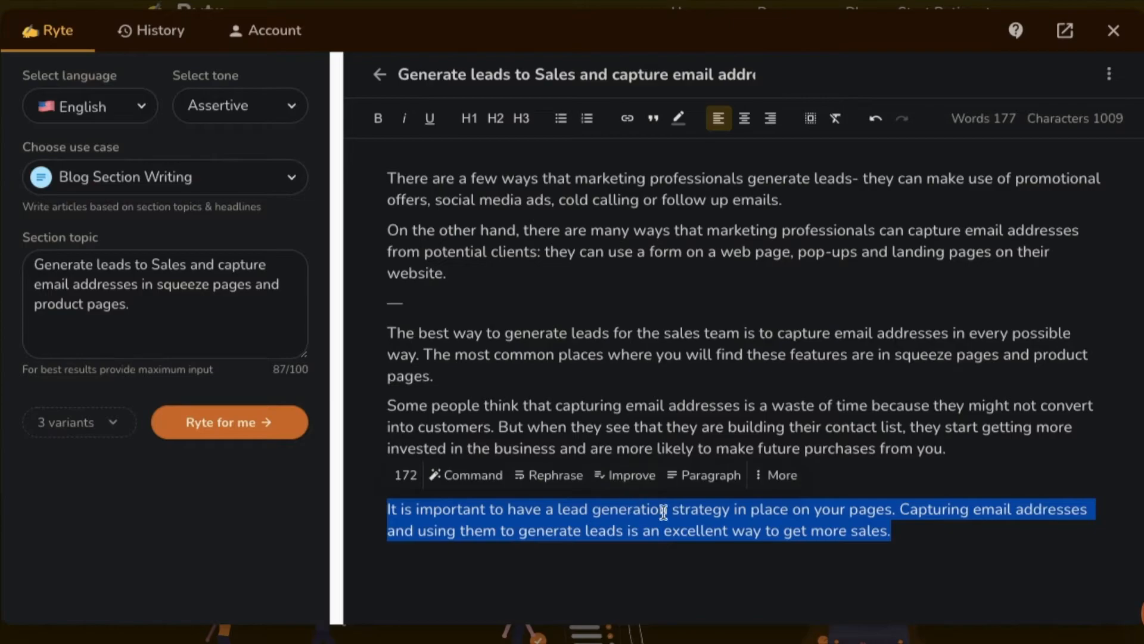
pyautogui.press('BackSpace')
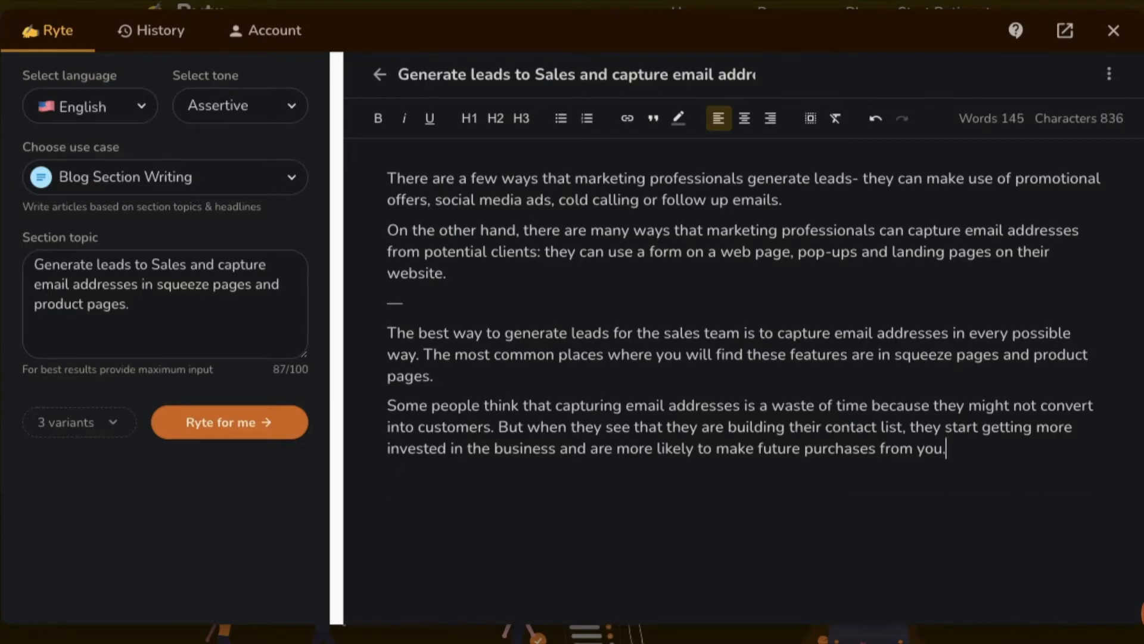
# Reorder the paragraphs to begin "Some people think", "The best way", "There are a few ways" and "On the other hand", without variant separators.
pyautogui.moveTo(386, 330); pyautogui.dragTo(955, 456)
pyautogui.moveTo(868, 260); pyautogui.dragTo(546, 183)
pyautogui.click(529, 377)
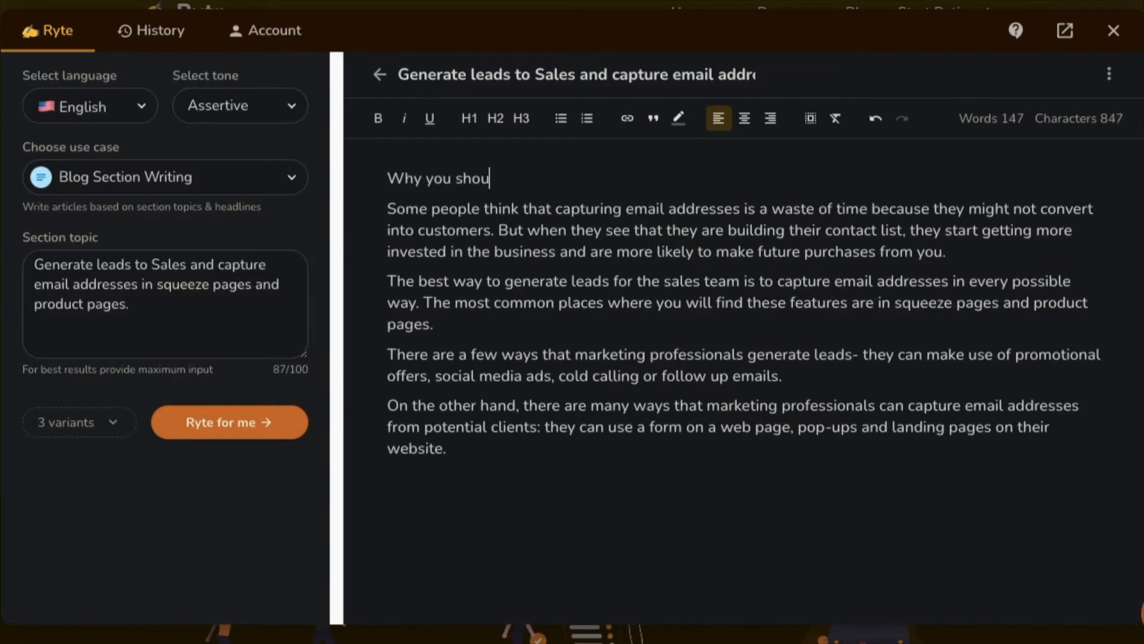
# Add the heading "Why you should generate leads?" above the first paragraph and "How to generate leads?" above "The best way to generate leads".
pyautogui.write('uld generate leads?How to generate leads?')
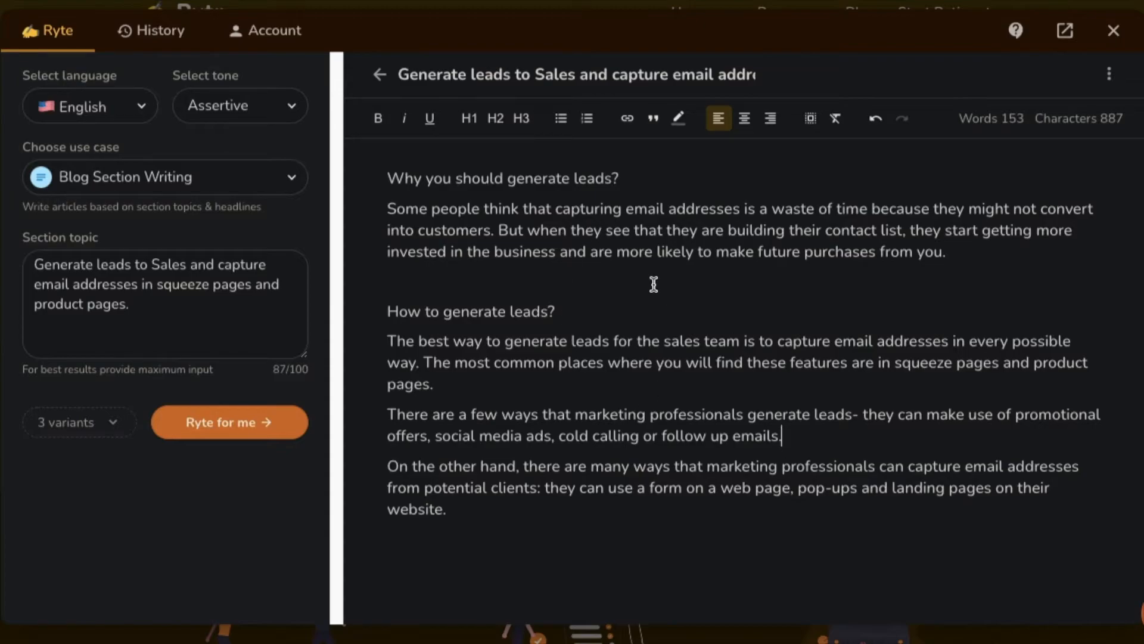
pyautogui.moveTo(620, 178); pyautogui.dragTo(387, 174)
pyautogui.moveTo(566, 311); pyautogui.dragTo(391, 306)
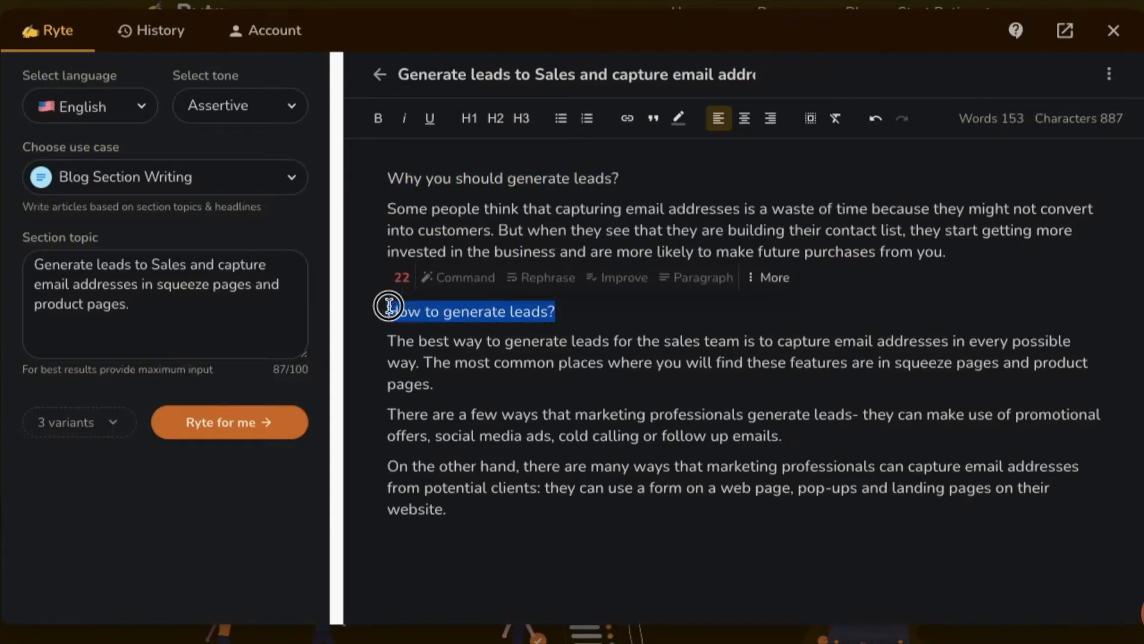
pyautogui.click(592, 361)
pyautogui.moveTo(387, 173); pyautogui.dragTo(649, 190)
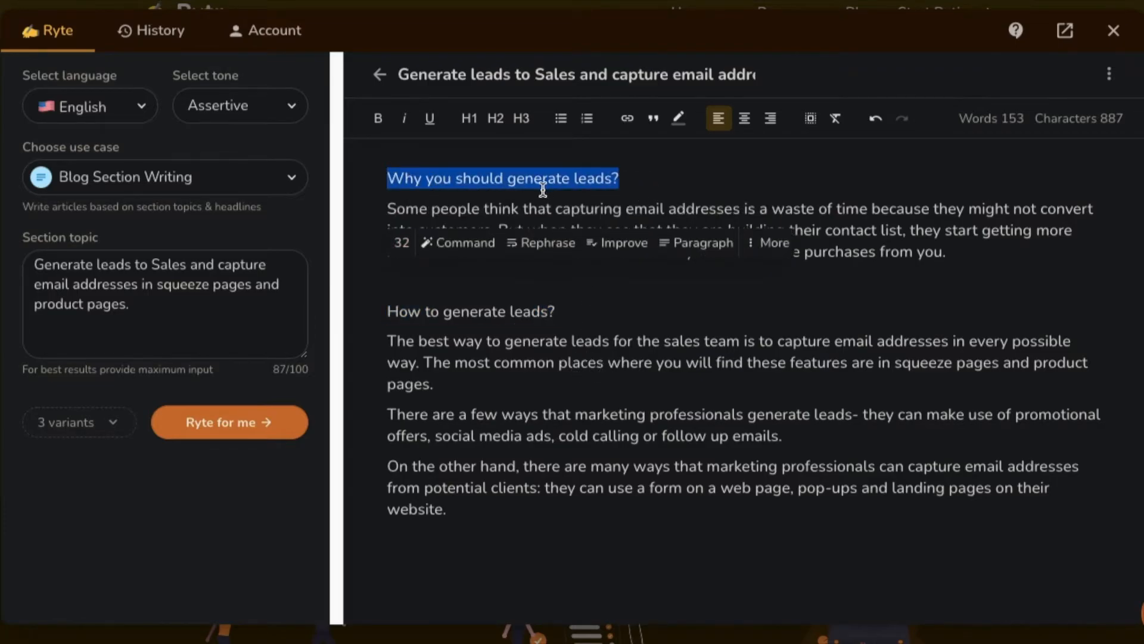
# Replace "customers" with "potential clients" in the paragraph under "Why you should generate leads?".
pyautogui.click(399, 206)
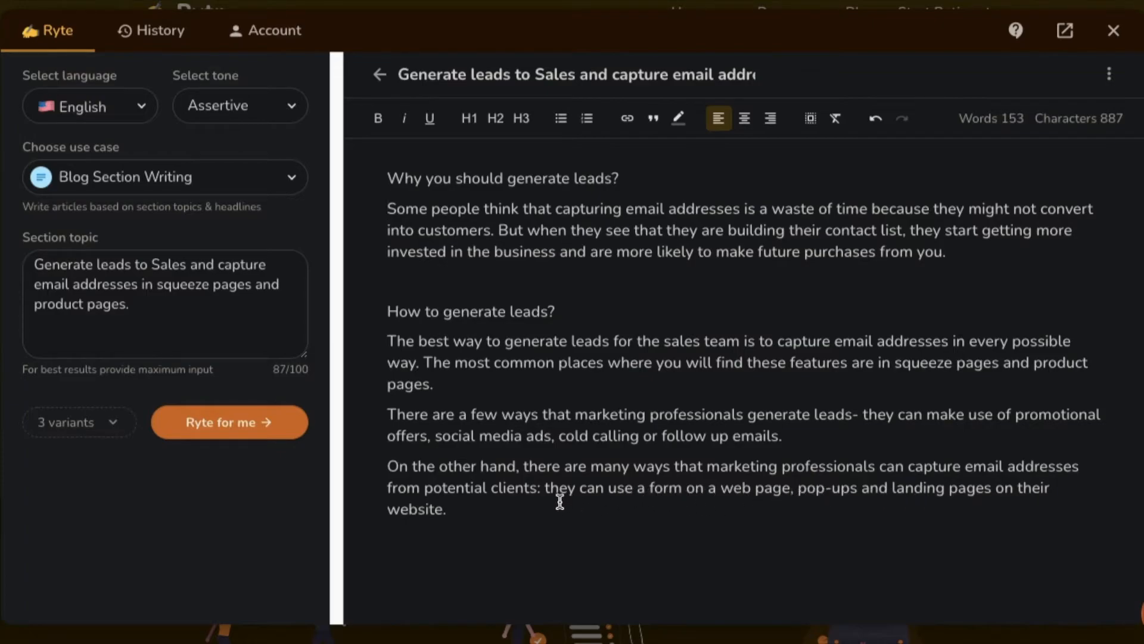
pyautogui.doubleClick(445, 231)
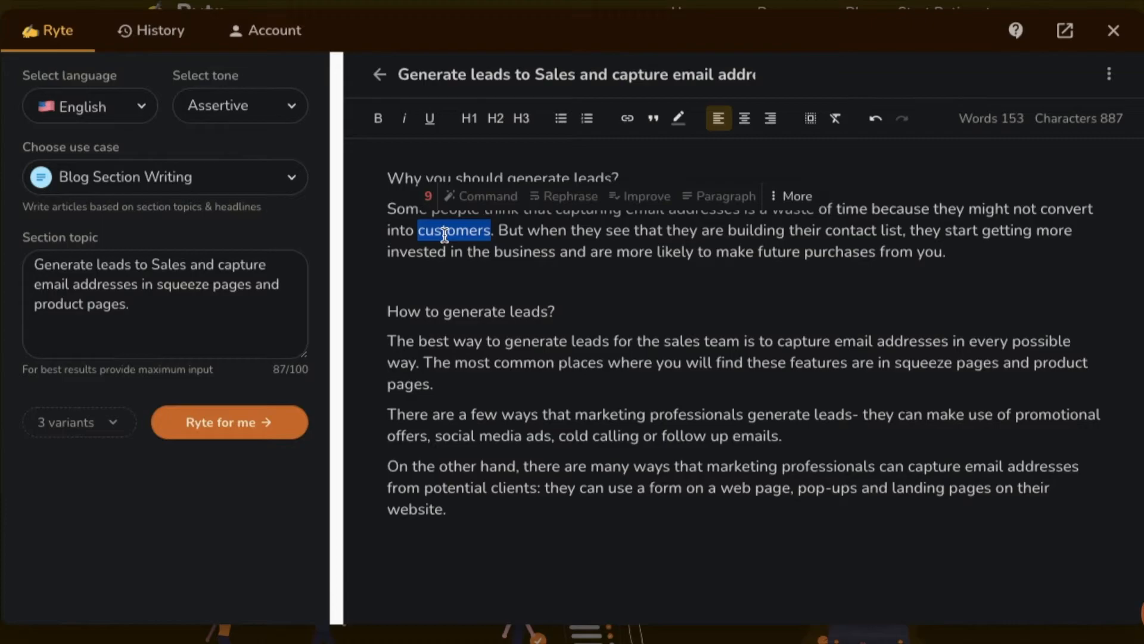
pyautogui.write('potential clients')
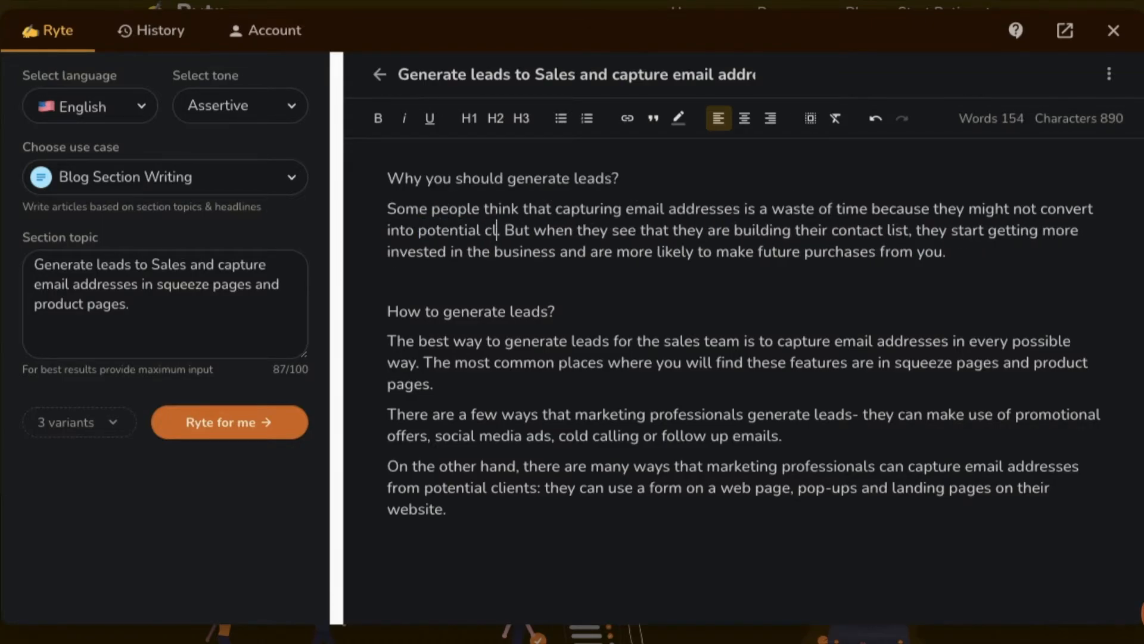
# Change the wording to "potential customers" in the paragraph under "Why you should generate leads?".
pyautogui.press('BackSpace')
pyautogui.write('ustomers')
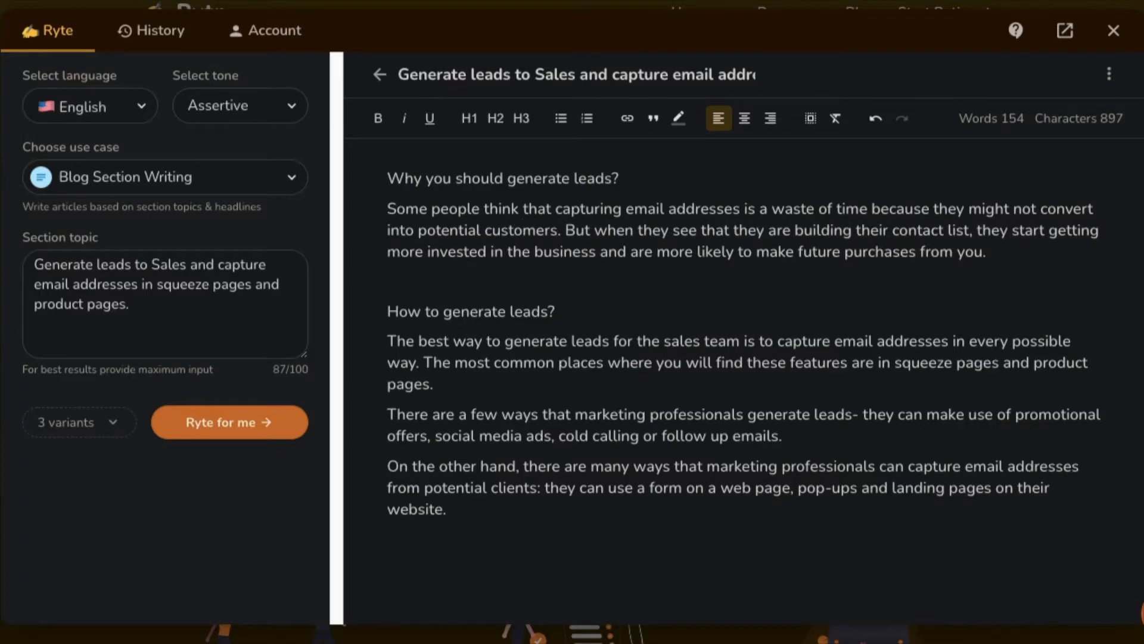
pyautogui.click(565, 261)
pyautogui.click(543, 269)
# Compare the section topic with the complete edited text under both lead generation headings.
pyautogui.moveTo(205, 308); pyautogui.dragTo(35, 265)
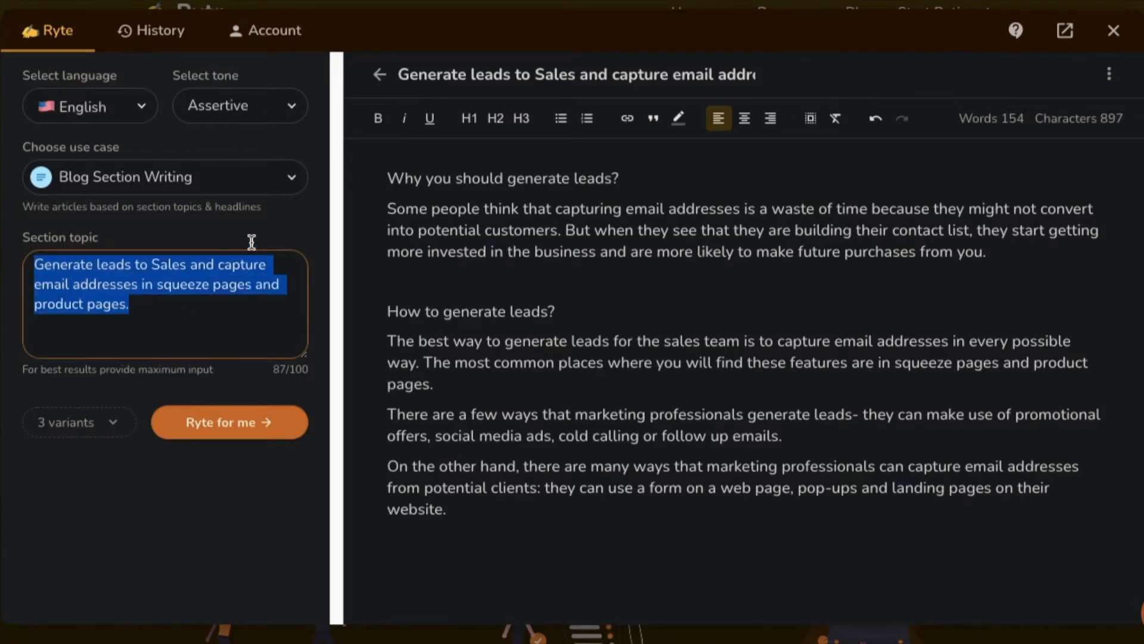
pyautogui.moveTo(379, 180); pyautogui.dragTo(500, 528)
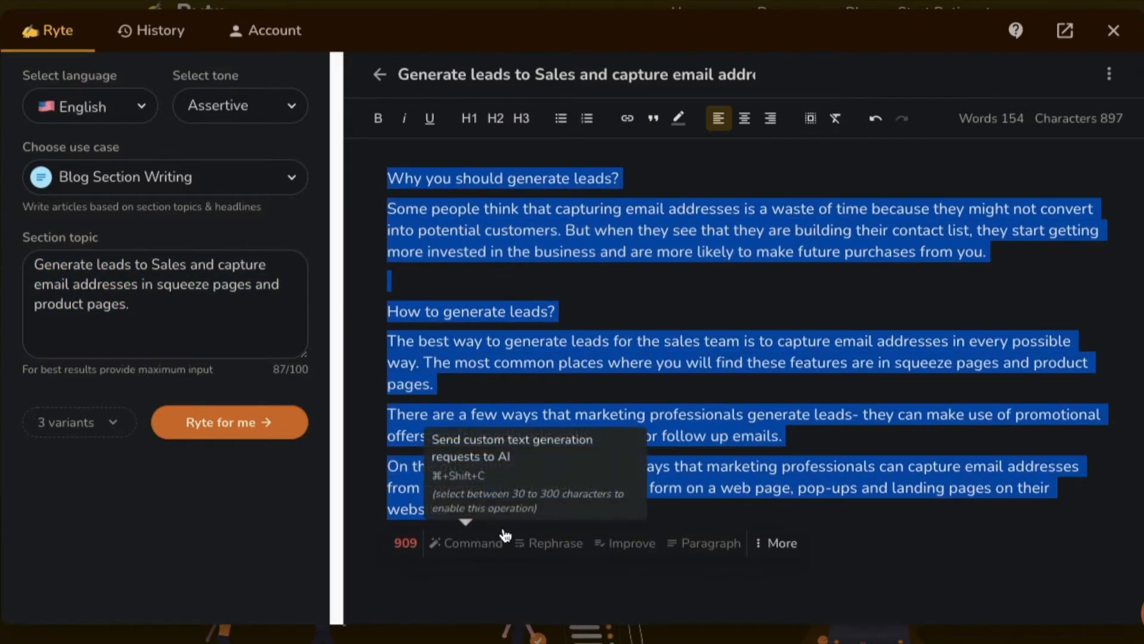
pyautogui.click(728, 466)
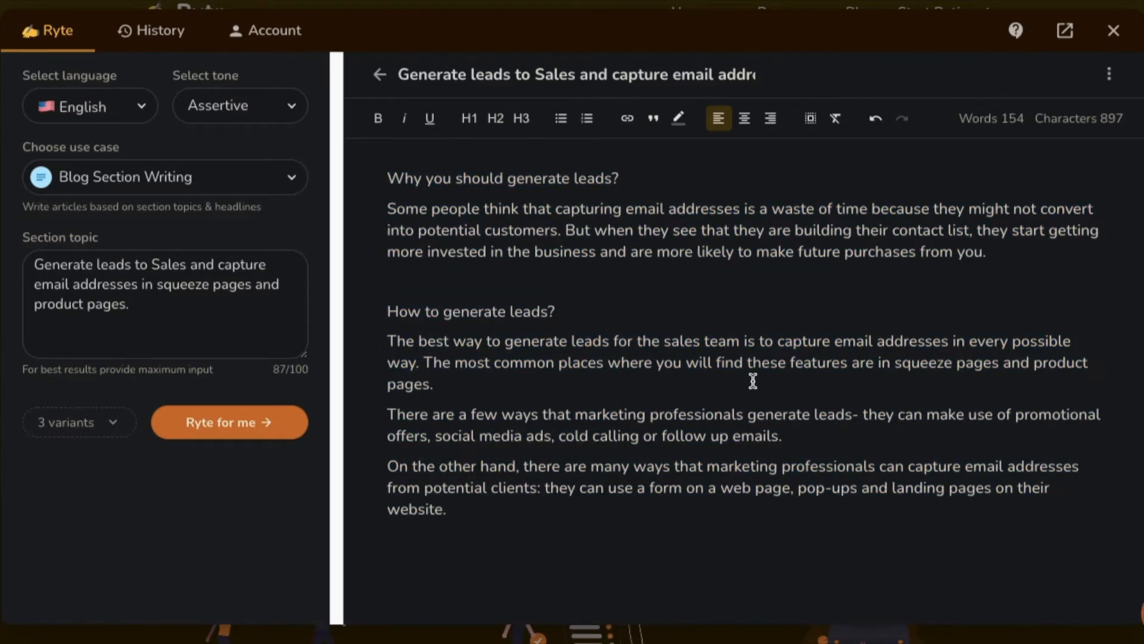
pyautogui.moveTo(206, 311); pyautogui.dragTo(37, 268)
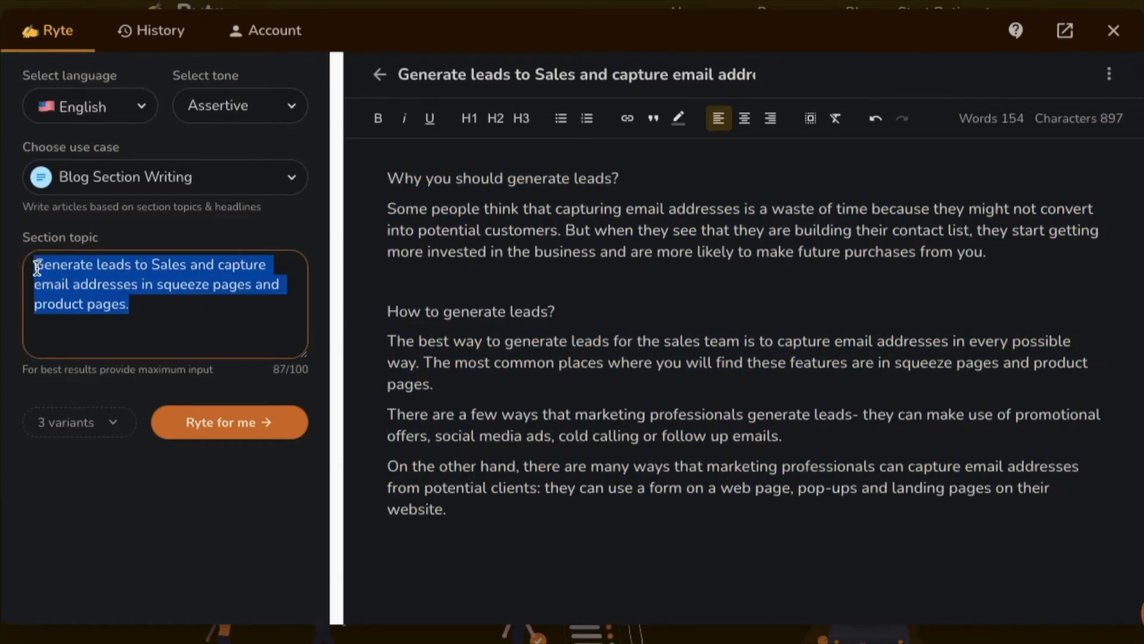
pyautogui.click(686, 410)
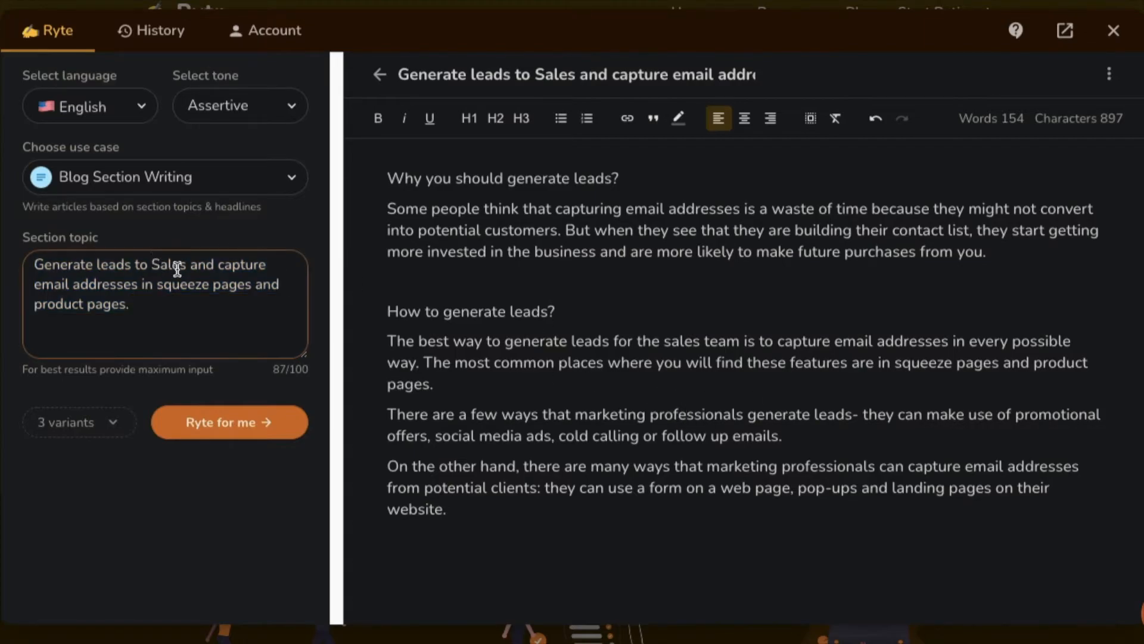
pyautogui.click(836, 504)
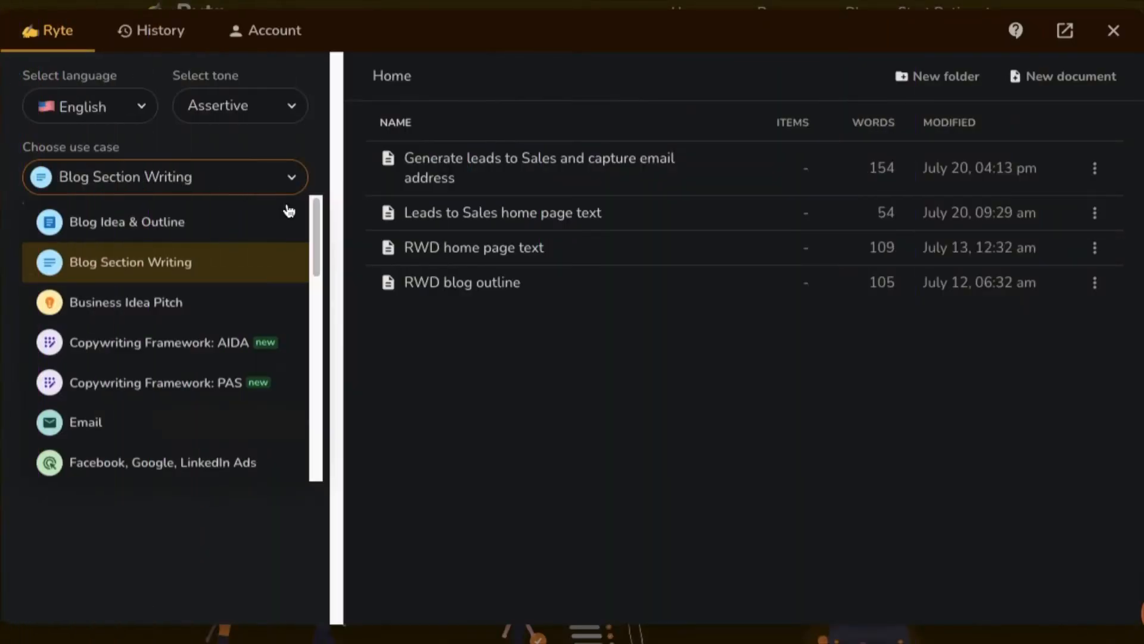
# Choose the Landing Page & Website Copies use case and set the website name to "Webfolio".
pyautogui.moveTo(319, 222); pyautogui.dragTo(327, 307)
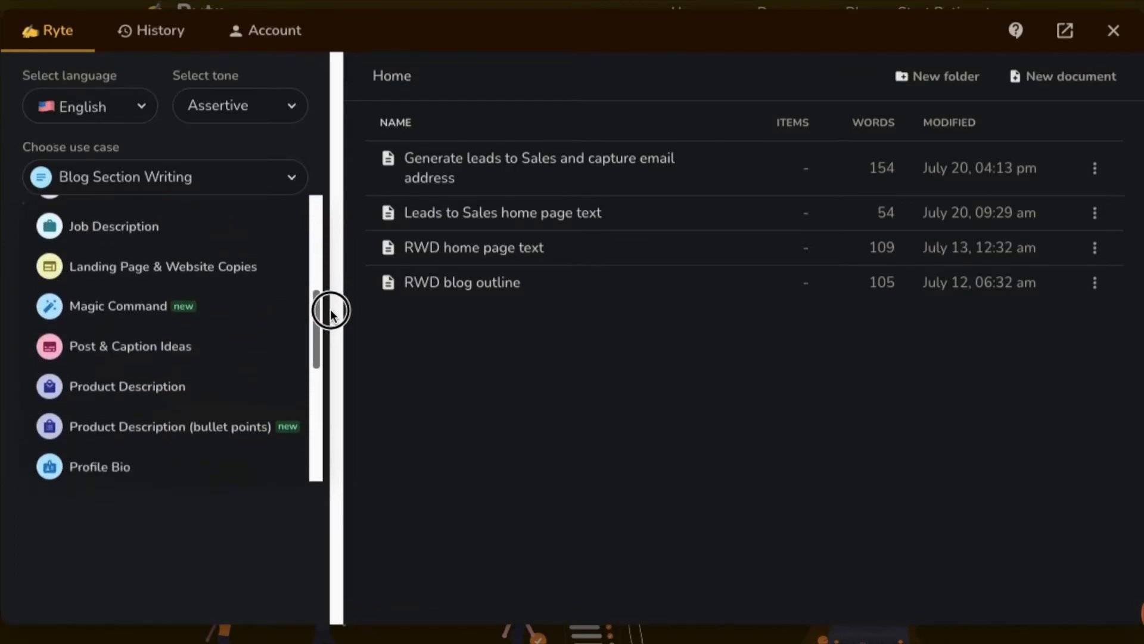
pyautogui.click(246, 273)
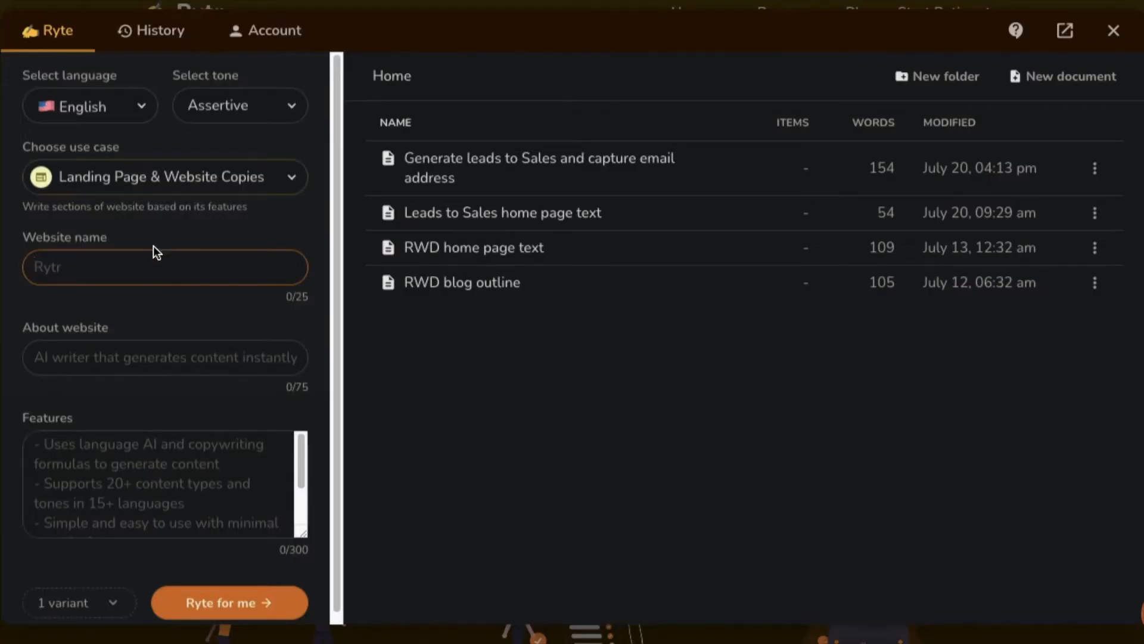
pyautogui.write('Webfolio')
pyautogui.press('Tab')
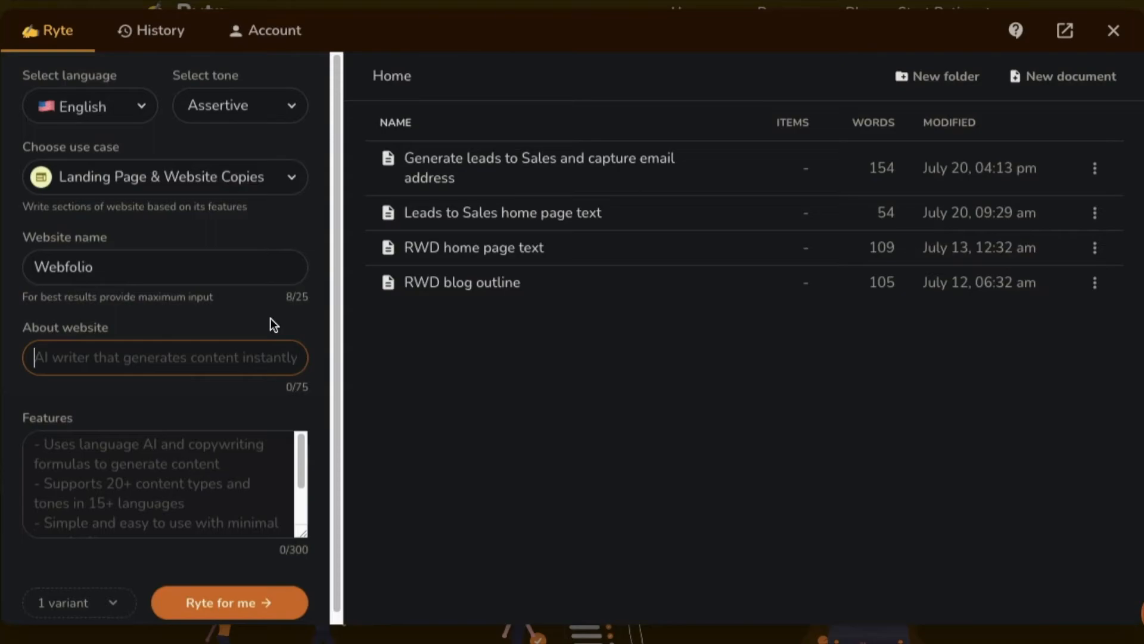
# Describe the website as "Web design and Web development".
pyautogui.write('Web design ')
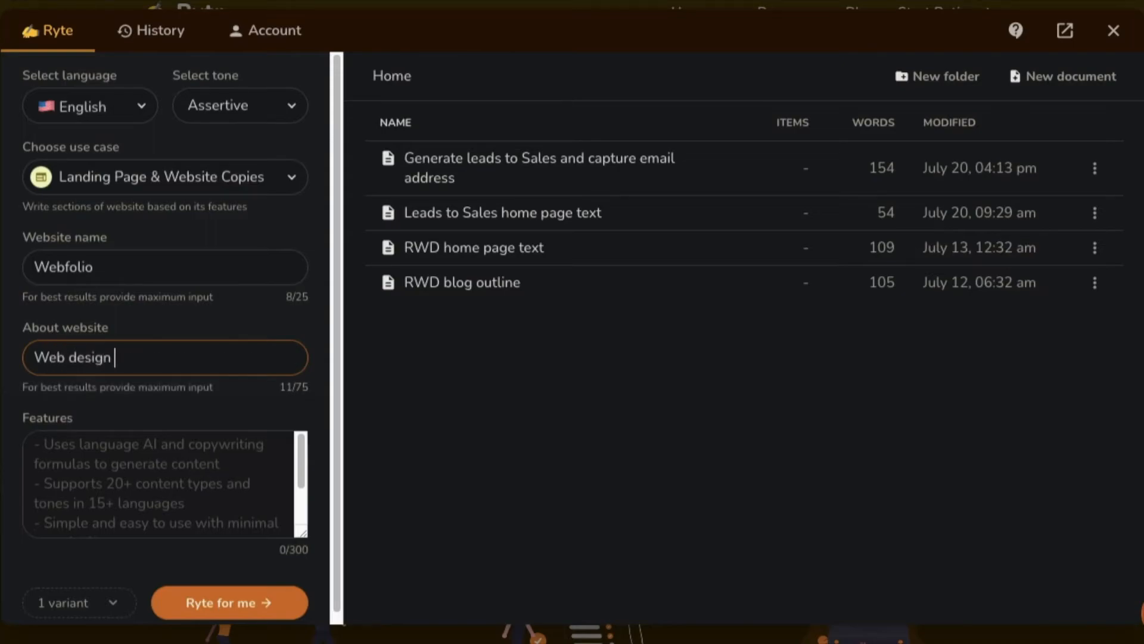
pyautogui.write('and Web development')
pyautogui.click(353, 294)
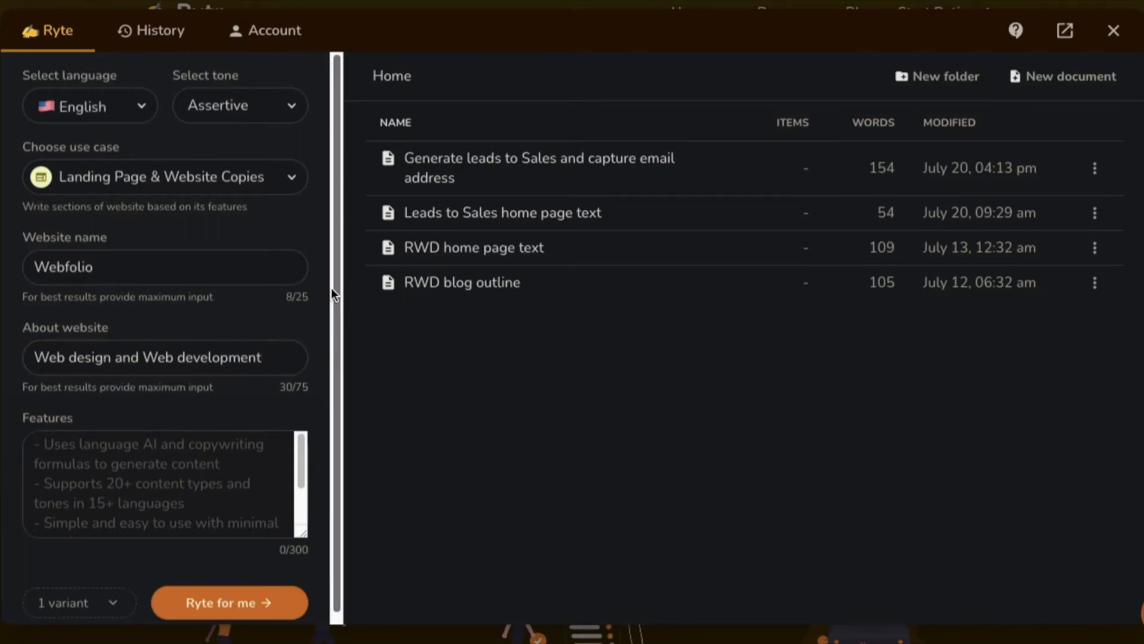
# Fill in the features with the previously copied list on converting cold visitors, landing pages capturing email addresses and product pages generating sales.
pyautogui.scroll(-1, 321, 347)
pyautogui.click(210, 459)
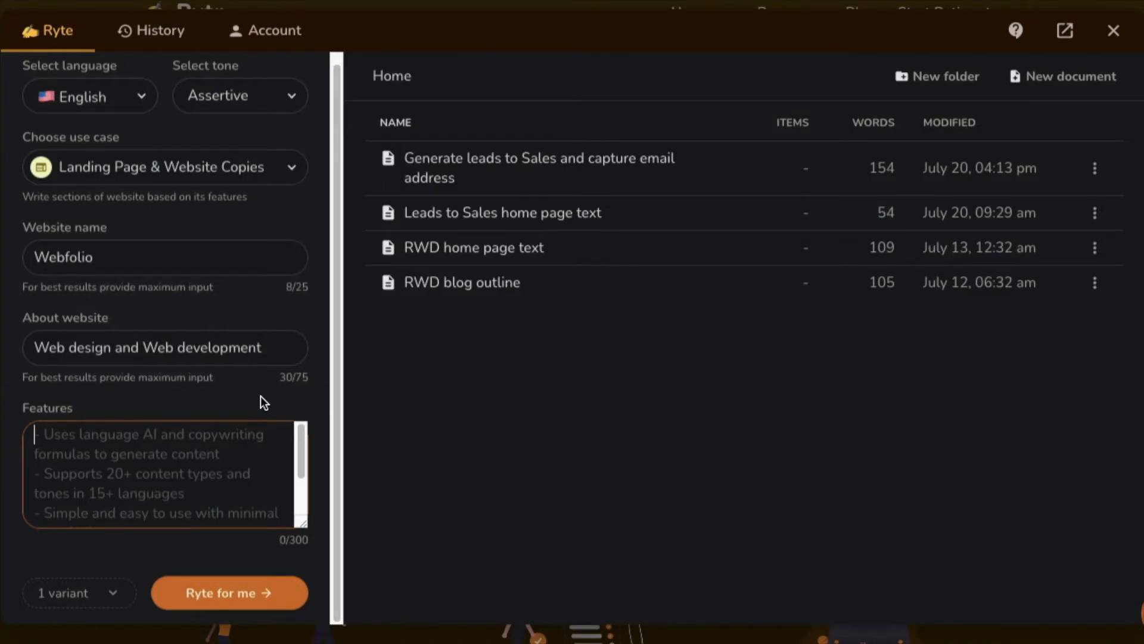
pyautogui.press('shift+super+v')
pyautogui.press('Right')
pyautogui.press('Right')
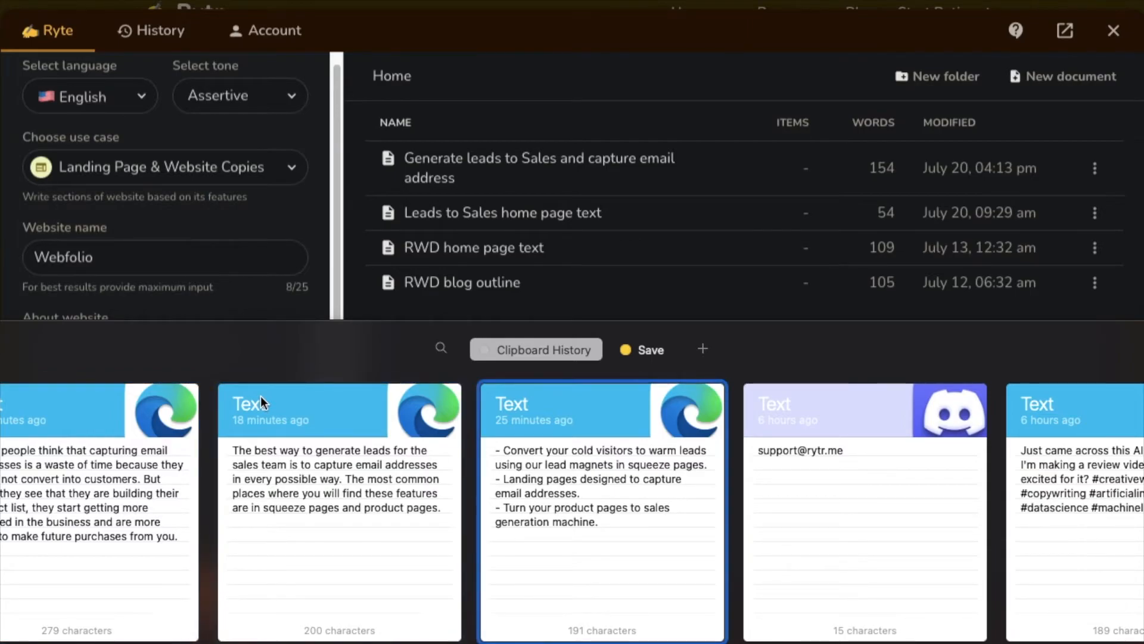
pyautogui.press('Return')
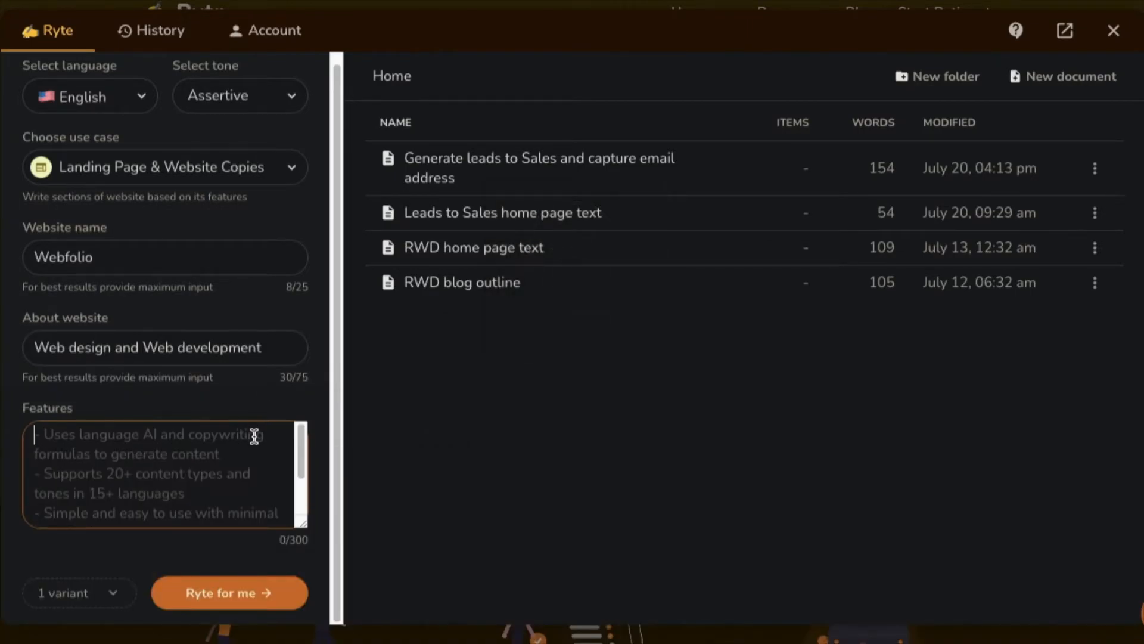
pyautogui.click(256, 430)
pyautogui.hotkey('ctrl', 'v')
pyautogui.moveTo(298, 456); pyautogui.dragTo(299, 401)
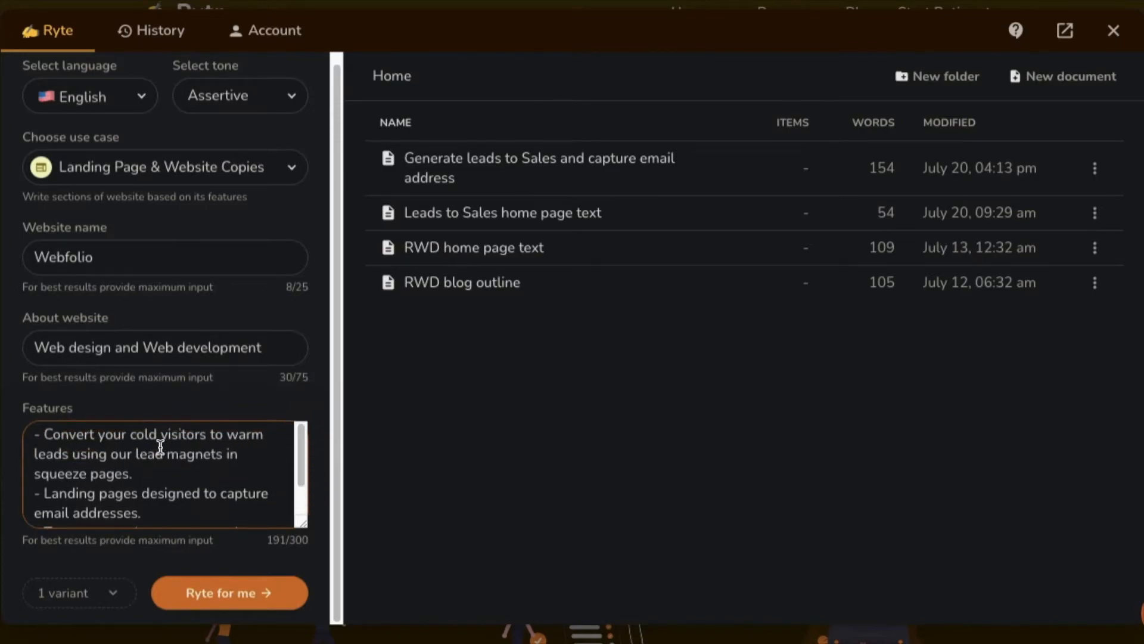
pyautogui.moveTo(298, 445); pyautogui.dragTo(299, 482)
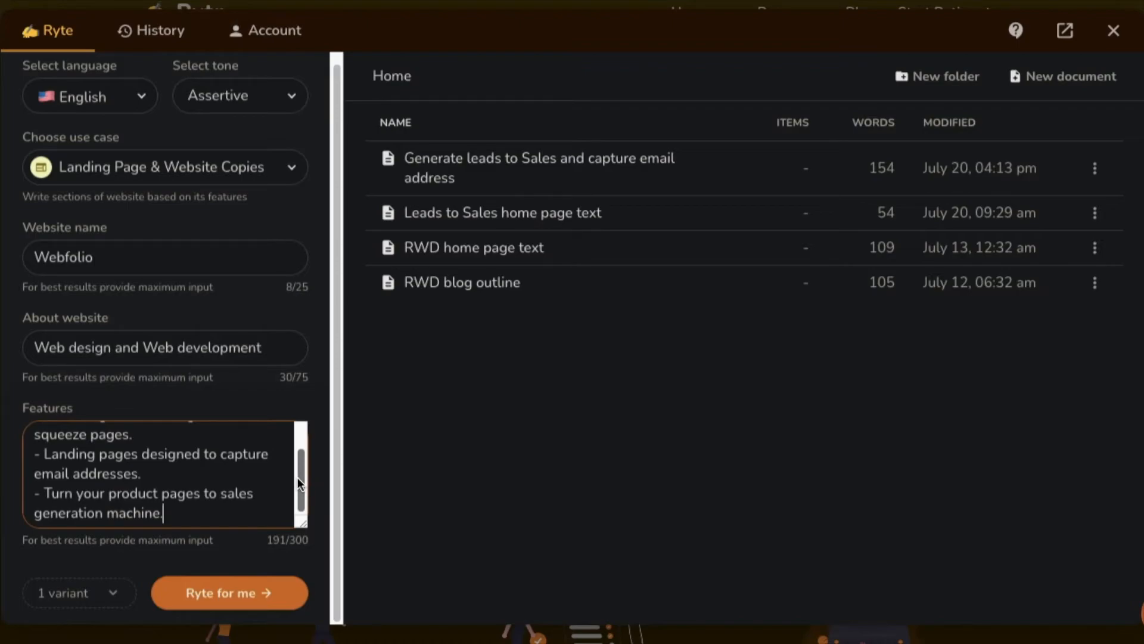
pyautogui.scroll(1, 292, 475)
pyautogui.scroll(-1, 291, 475)
# Set the output to 3 variants and generate the Webfolio website copy.
pyautogui.click(112, 592)
pyautogui.click(98, 554)
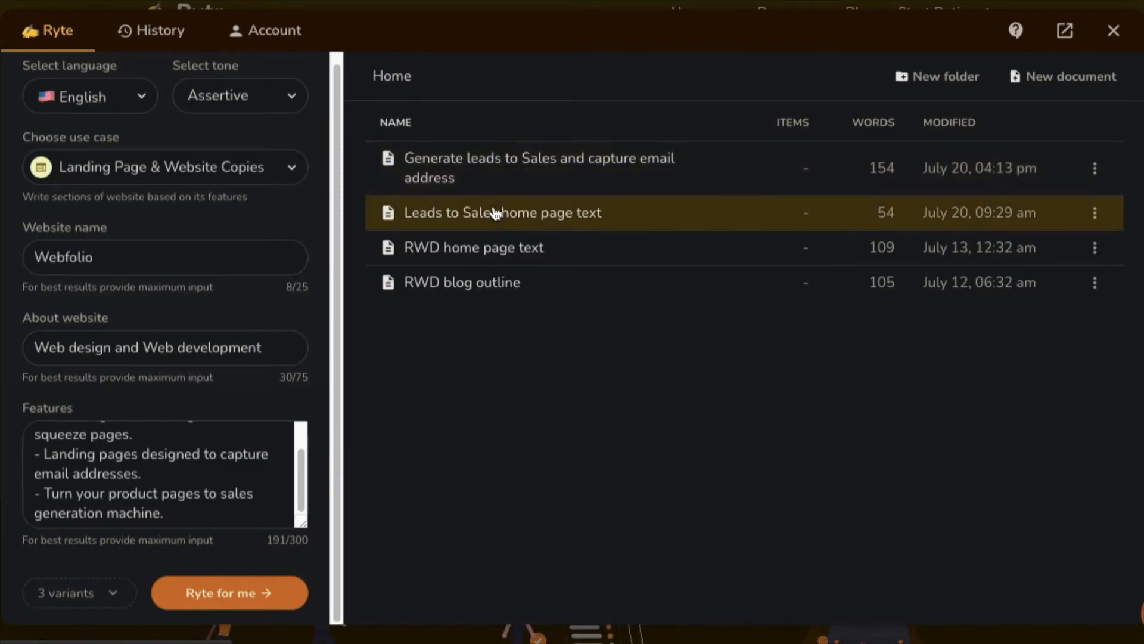
pyautogui.click(233, 596)
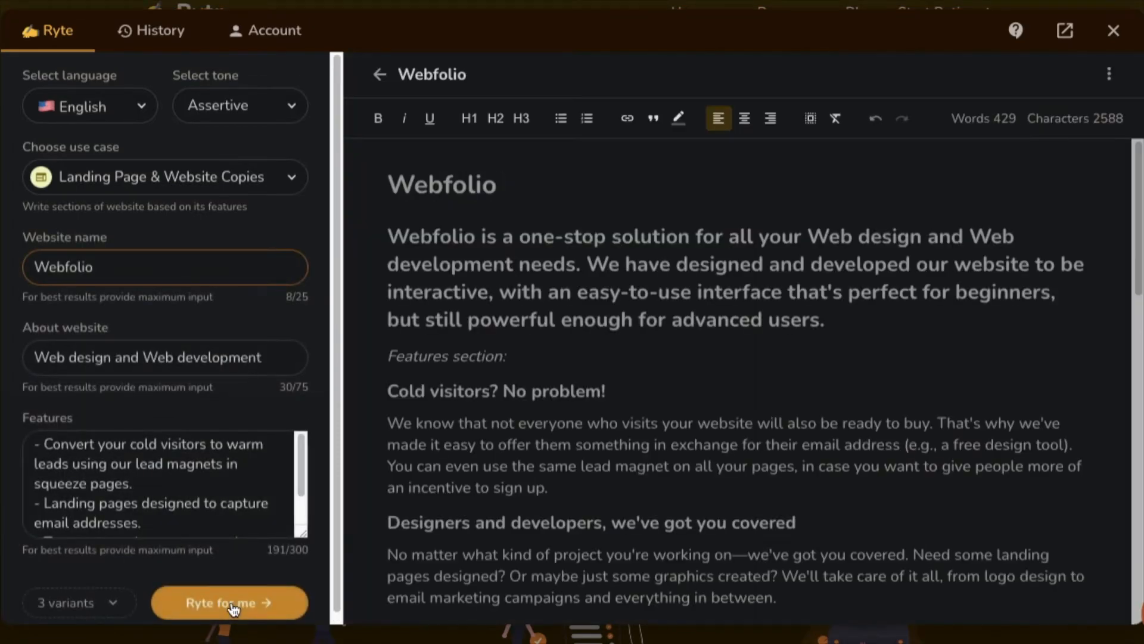
# Review the first variant's title, introductory paragraph and features section label.
pyautogui.moveTo(390, 174); pyautogui.dragTo(520, 184)
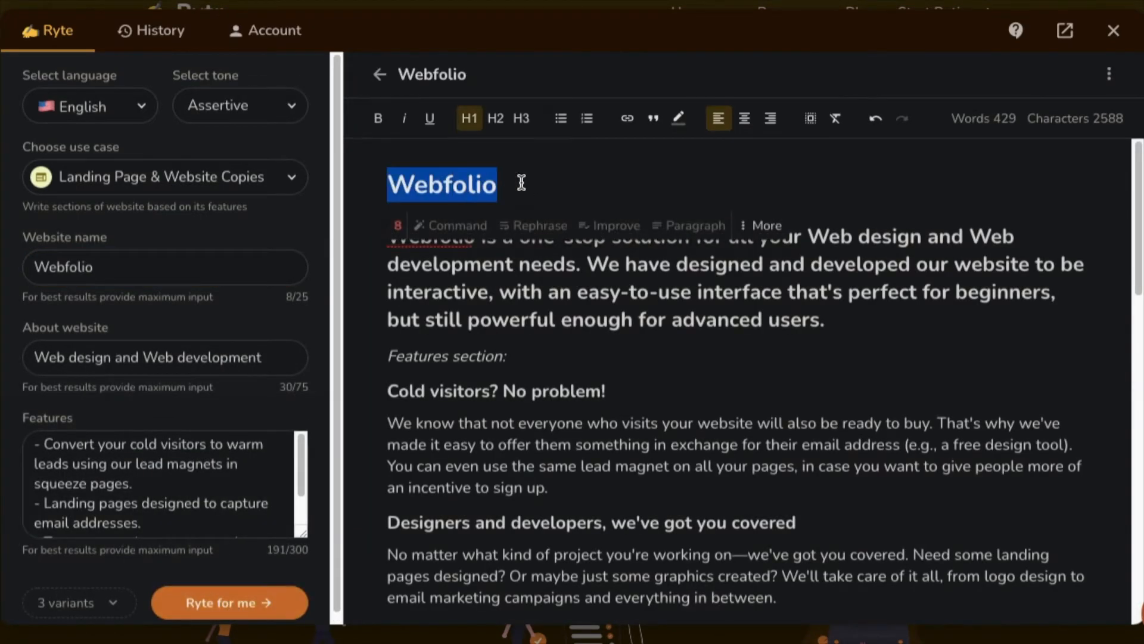
pyautogui.click(538, 186)
pyautogui.moveTo(388, 236); pyautogui.dragTo(860, 319)
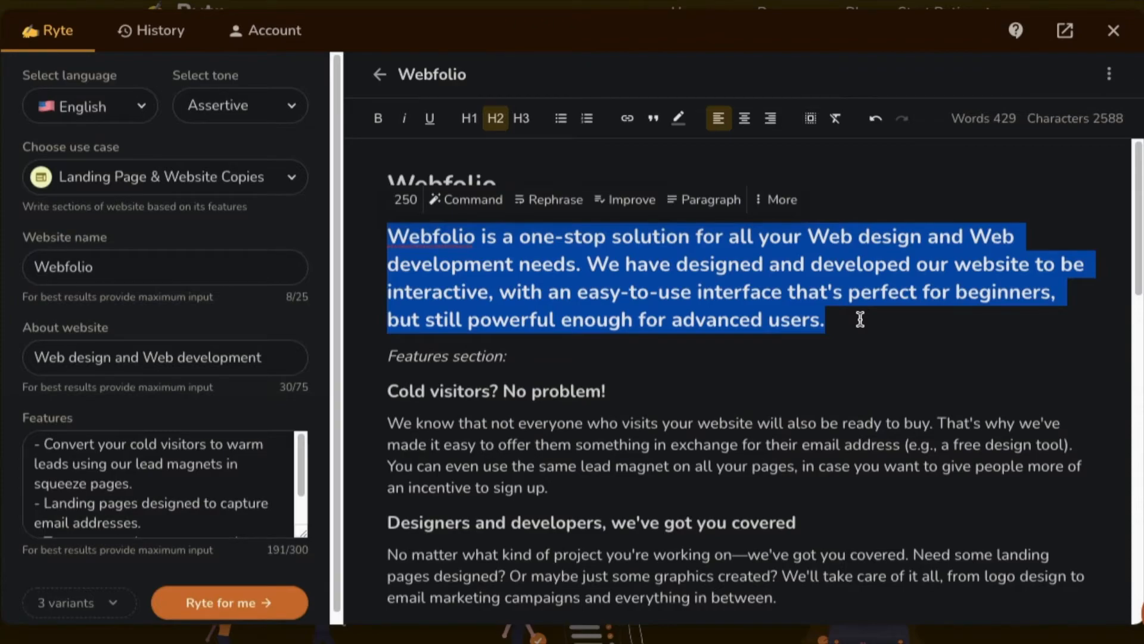
pyautogui.click(860, 319)
pyautogui.moveTo(839, 320); pyautogui.dragTo(386, 230)
pyautogui.moveTo(529, 361); pyautogui.dragTo(383, 360)
pyautogui.click(452, 361)
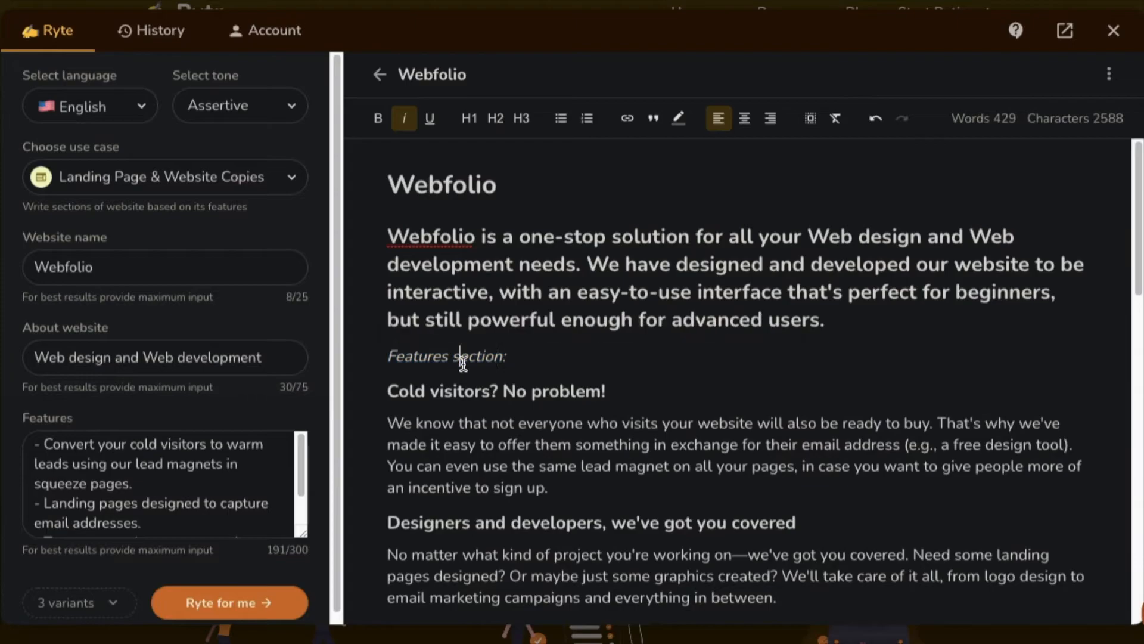
pyautogui.moveTo(813, 324); pyautogui.dragTo(411, 185)
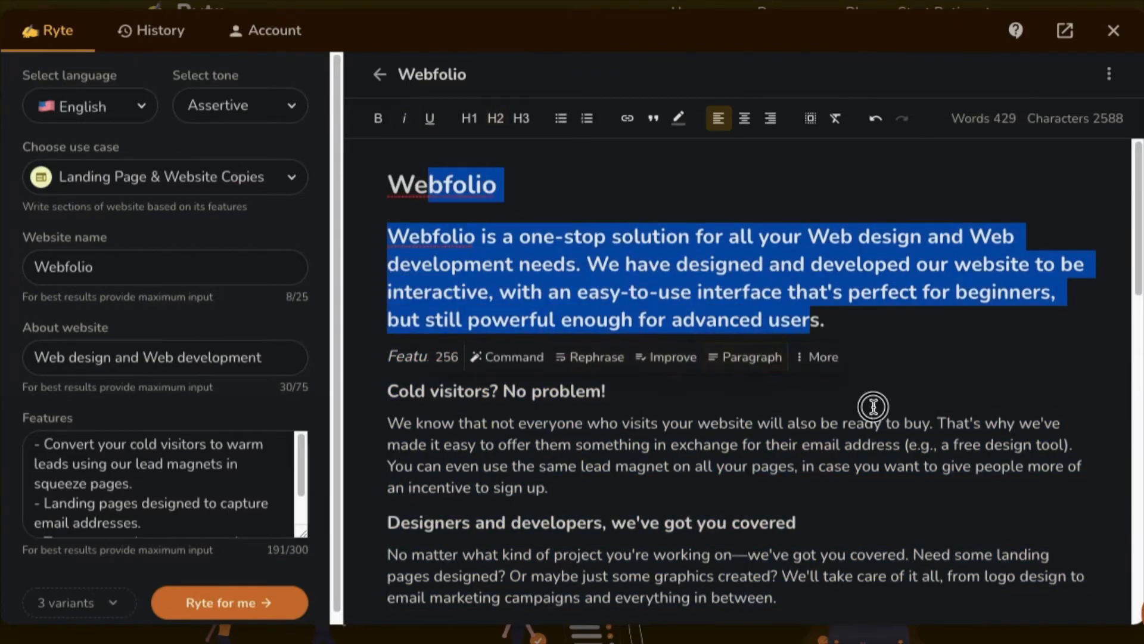
pyautogui.click(847, 411)
# Examine the first variant's "Cold visitors? No problem!" and "Designers and developers, we've got you covered" sections.
pyautogui.scroll(-2, 833, 415)
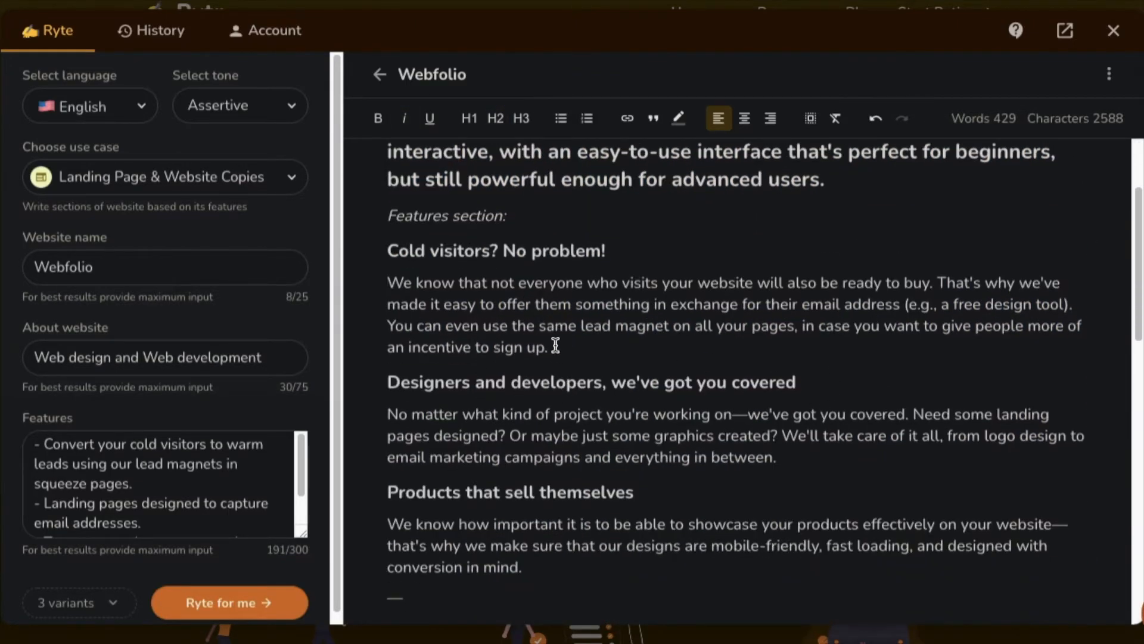
pyautogui.moveTo(388, 251); pyautogui.dragTo(622, 251)
pyautogui.moveTo(387, 282); pyautogui.dragTo(881, 343)
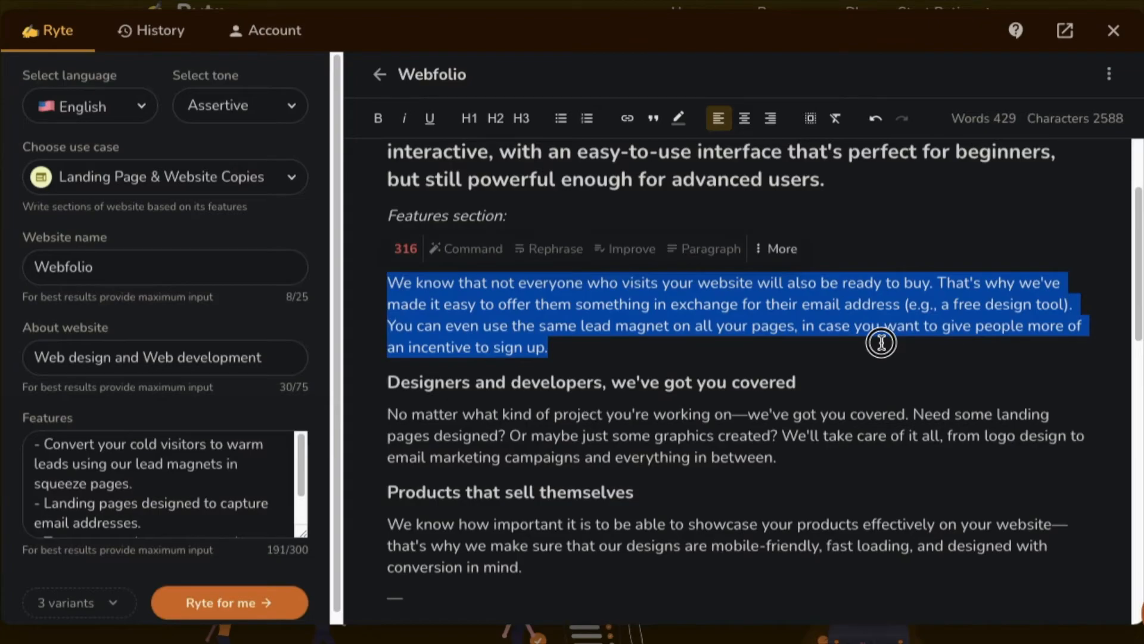
pyautogui.scroll(-3, 670, 360)
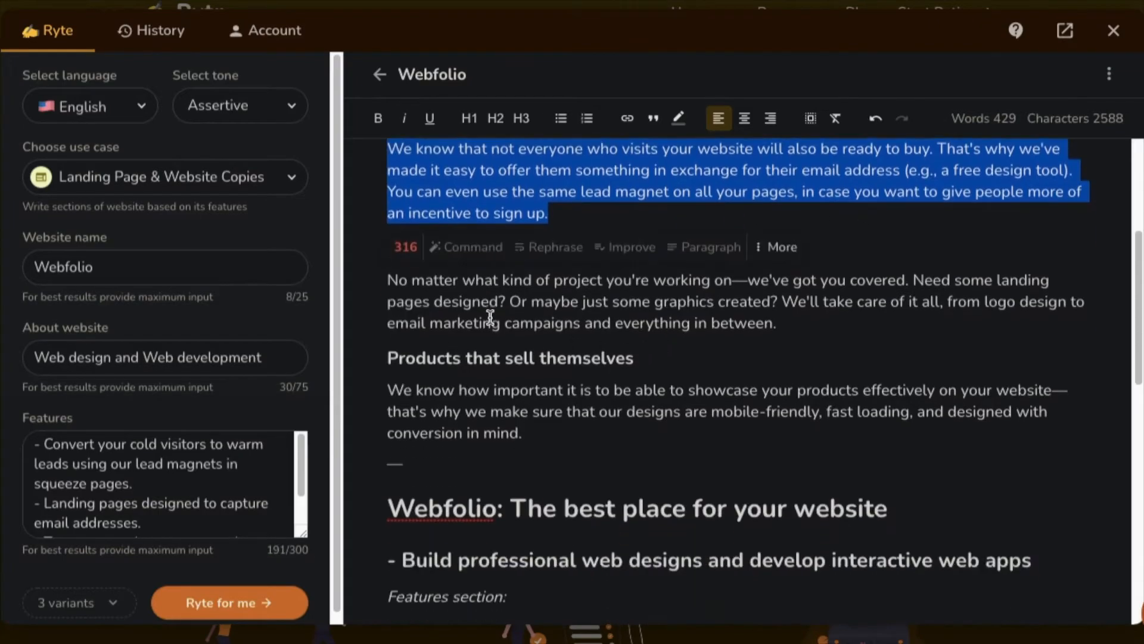
pyautogui.click(401, 305)
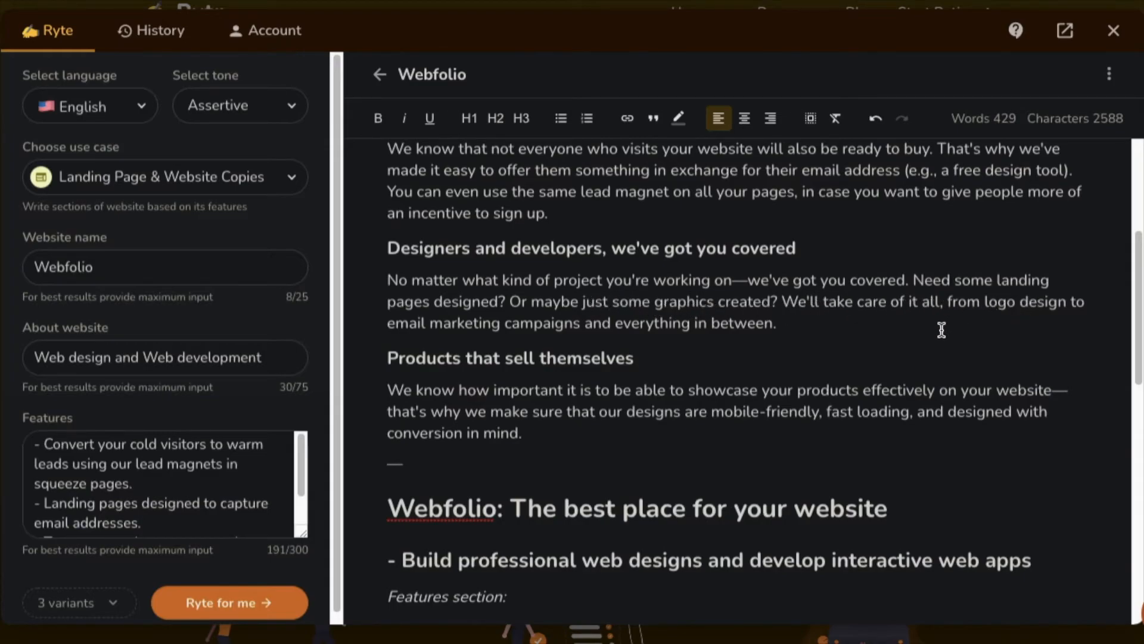
pyautogui.scroll(5, 748, 327)
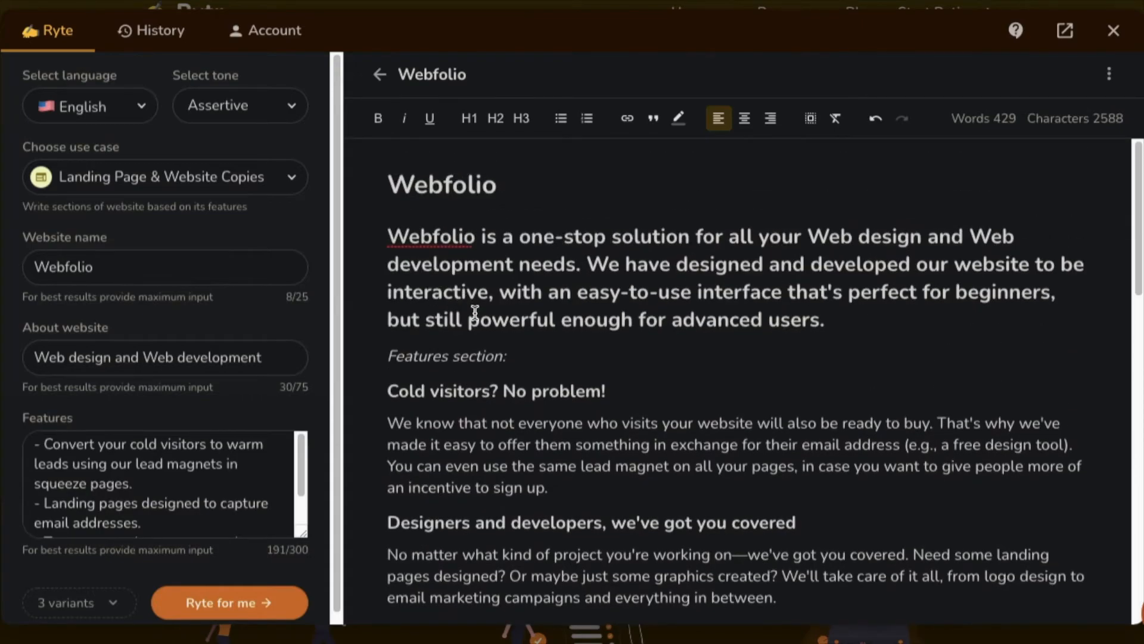
pyautogui.scroll(-5, 459, 325)
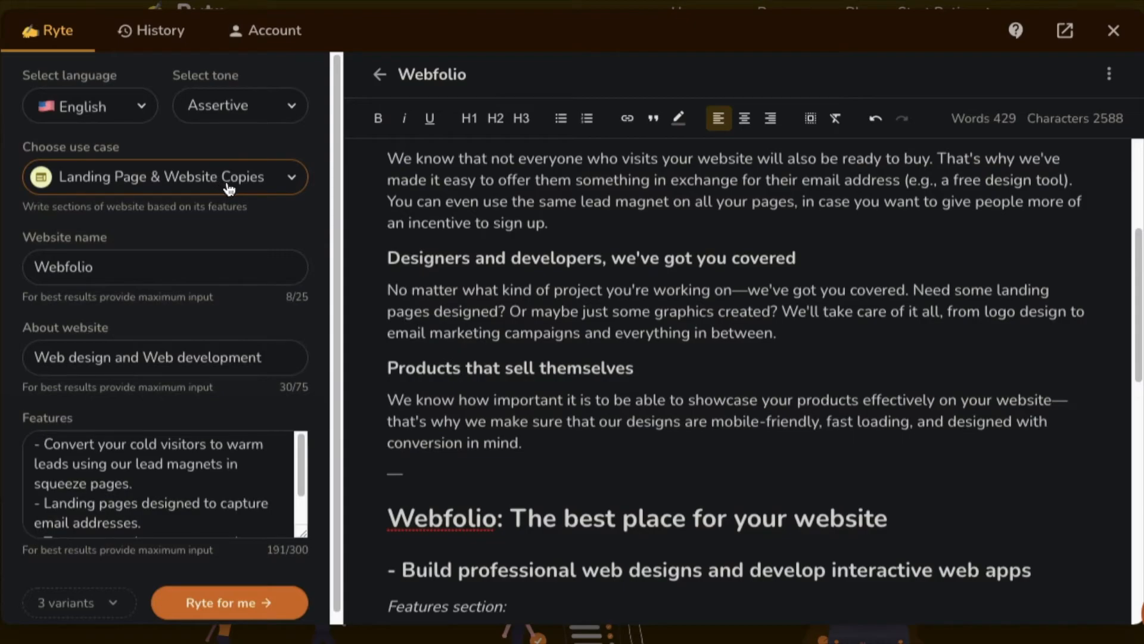
pyautogui.scroll(1, 580, 290)
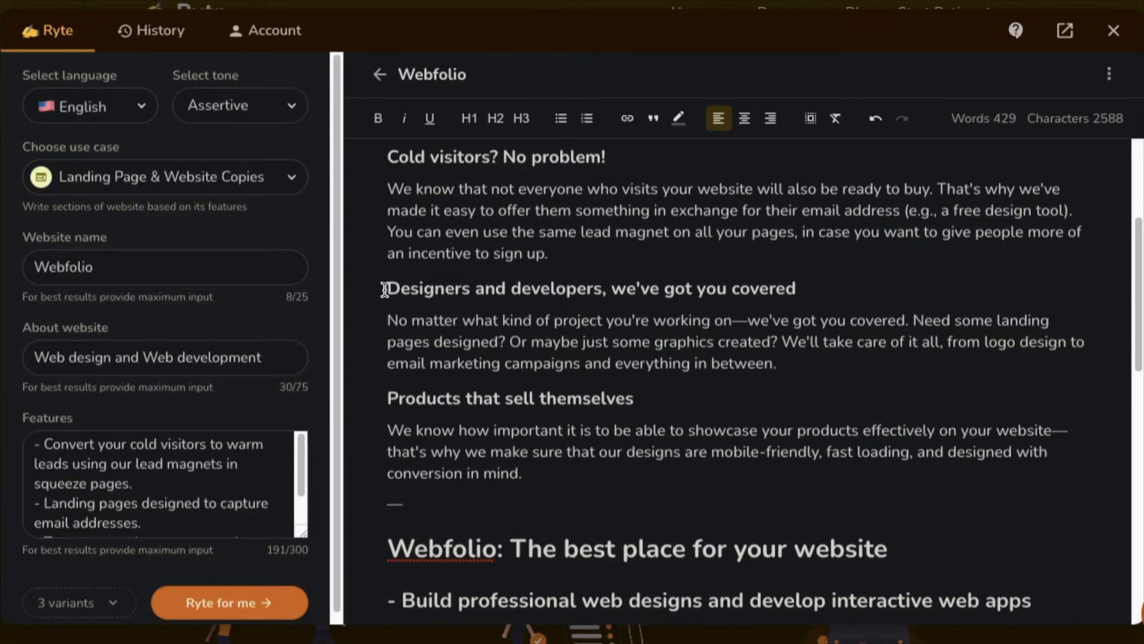
pyautogui.scroll(1, 399, 250)
pyautogui.moveTo(388, 185); pyautogui.dragTo(567, 295)
pyautogui.click(457, 222)
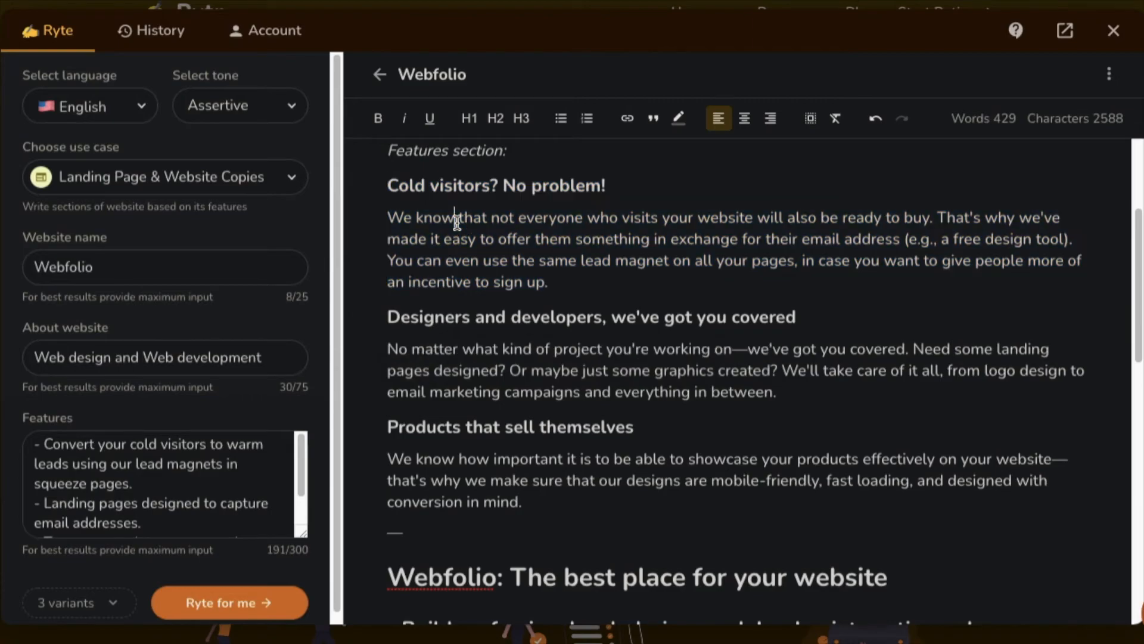
# Read the first variant's "Products that sell themselves" heading and its paragraph.
pyautogui.scroll(-1, 560, 381)
pyautogui.moveTo(384, 393); pyautogui.dragTo(669, 393)
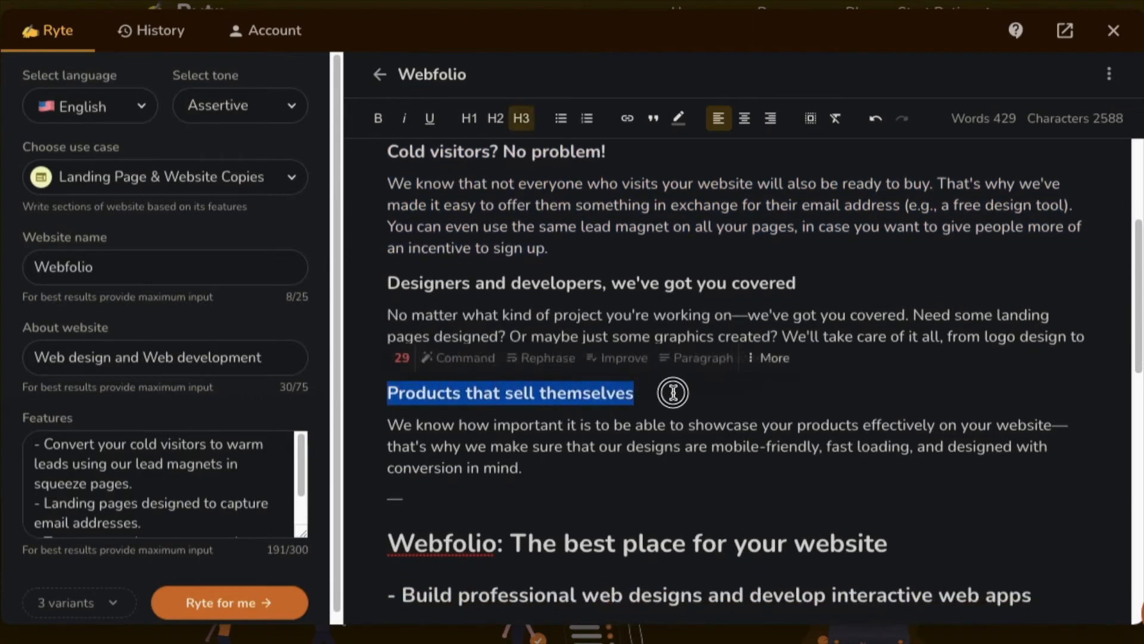
pyautogui.scroll(-3, 559, 355)
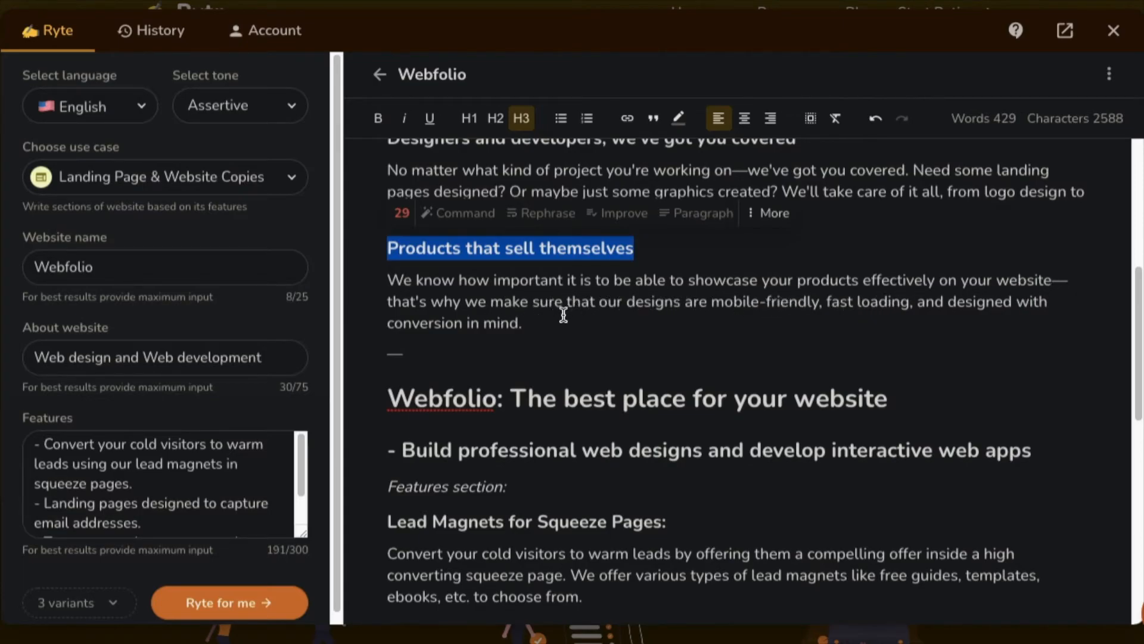
pyautogui.moveTo(539, 323); pyautogui.dragTo(392, 275)
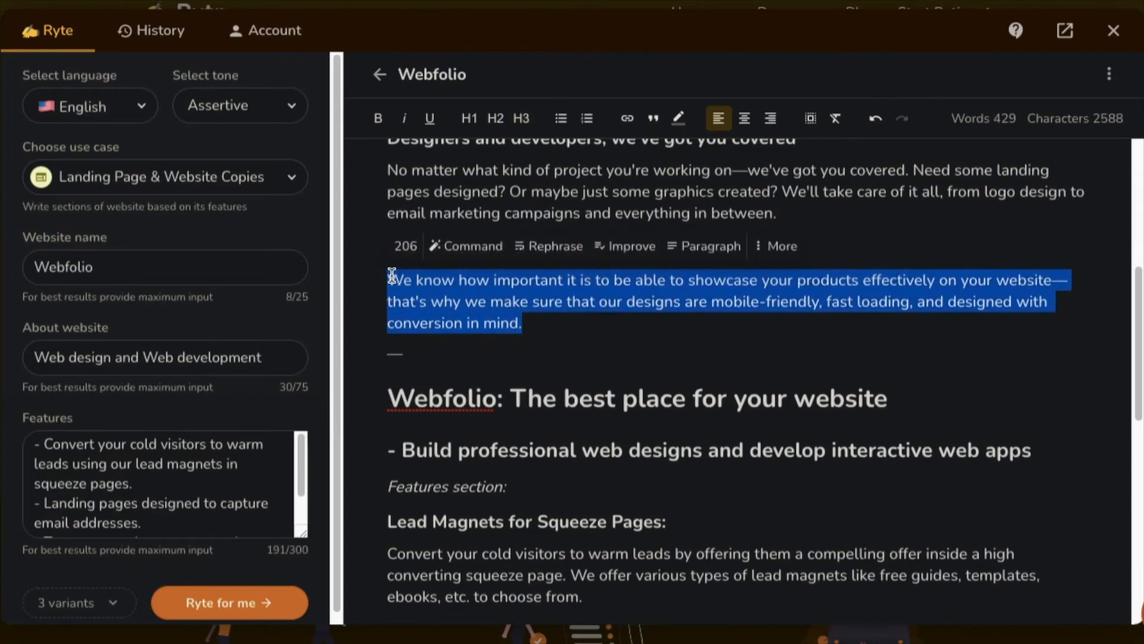
pyautogui.click(543, 325)
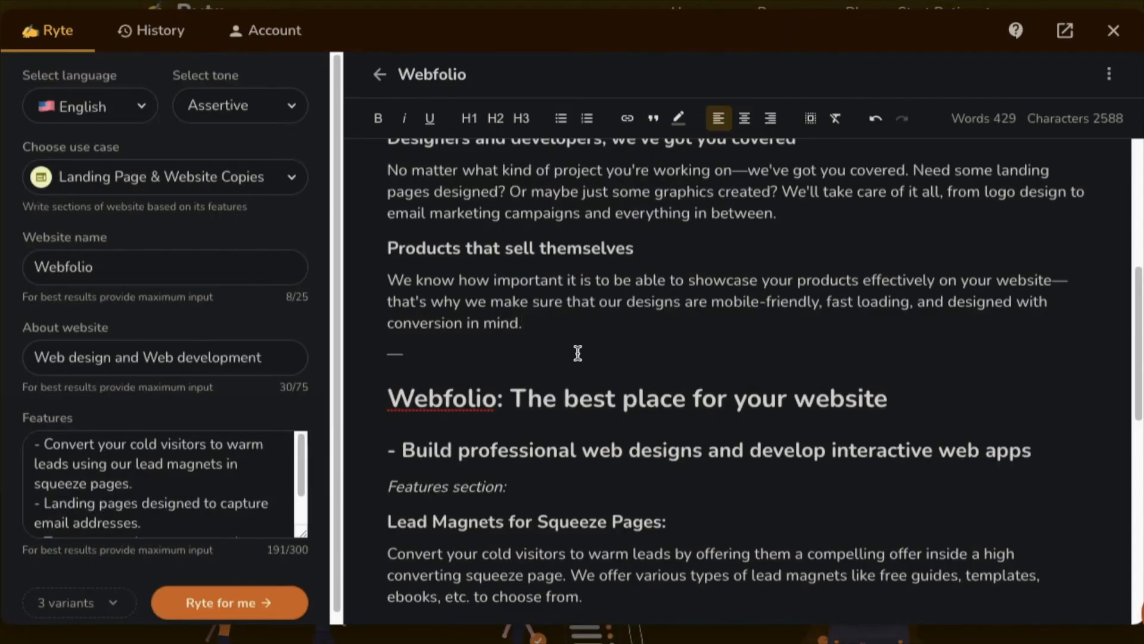
# Finish reading the first variant's paragraph about showcasing products effectively and move on to the second variant.
pyautogui.moveTo(536, 318); pyautogui.dragTo(388, 278)
pyautogui.click(473, 304)
pyautogui.scroll(-3, 473, 304)
pyautogui.scroll(3, 473, 304)
pyautogui.scroll(-3, 531, 383)
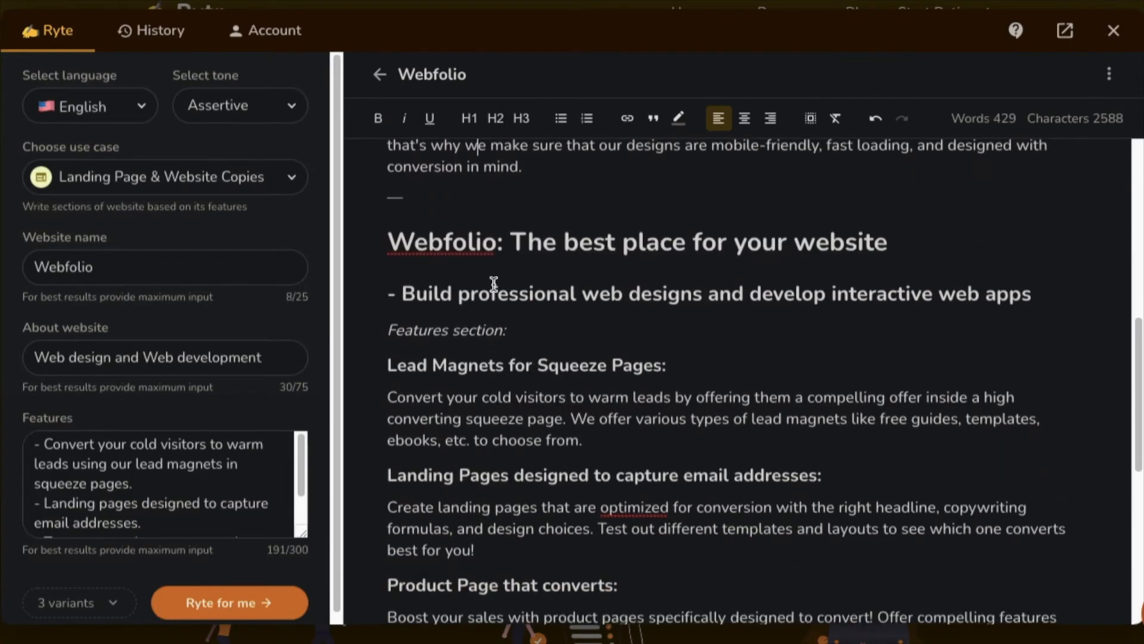
# Read the second variant's "Lead Magnets for Squeeze Pages" heading and its paragraph.
pyautogui.scroll(-1, 493, 334)
pyautogui.scroll(-1, 492, 336)
pyautogui.moveTo(386, 269); pyautogui.dragTo(682, 271)
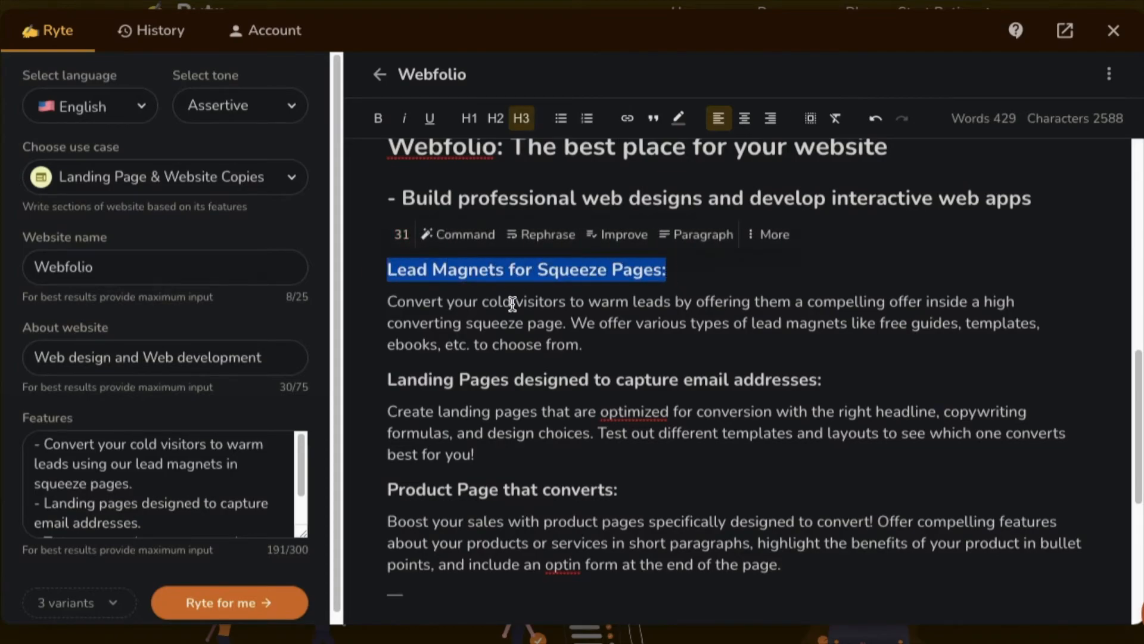
pyautogui.click(384, 298)
pyautogui.moveTo(386, 298); pyautogui.dragTo(1024, 338)
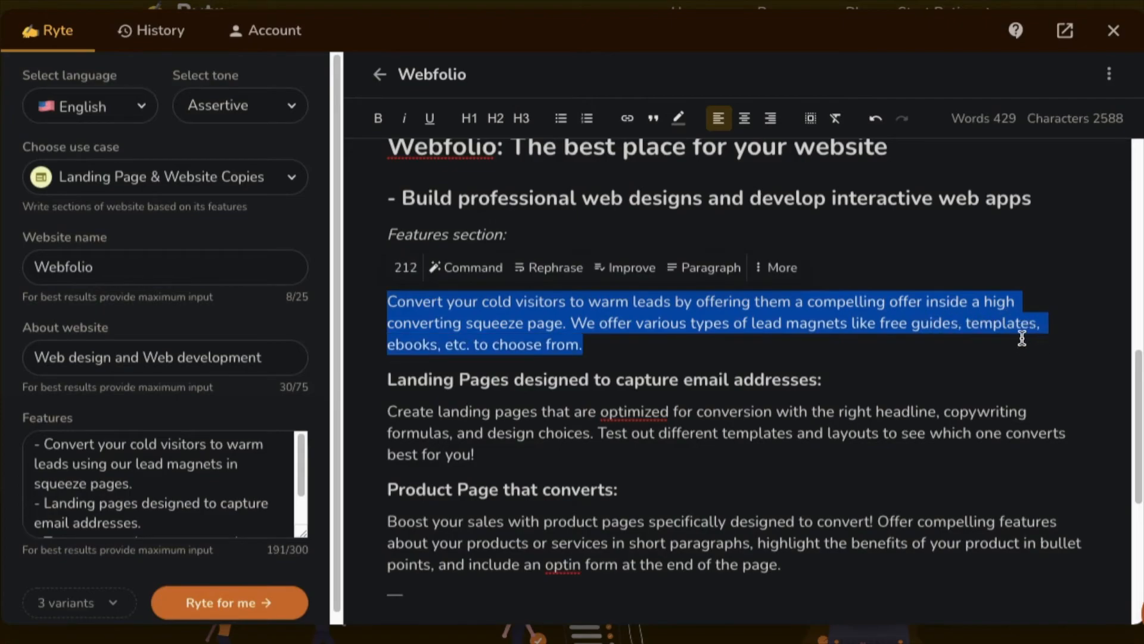
# Compare the second variant's "Landing Pages designed to capture email addresses" section with the features entered for the website.
pyautogui.scroll(-2, 713, 339)
pyautogui.click(575, 306)
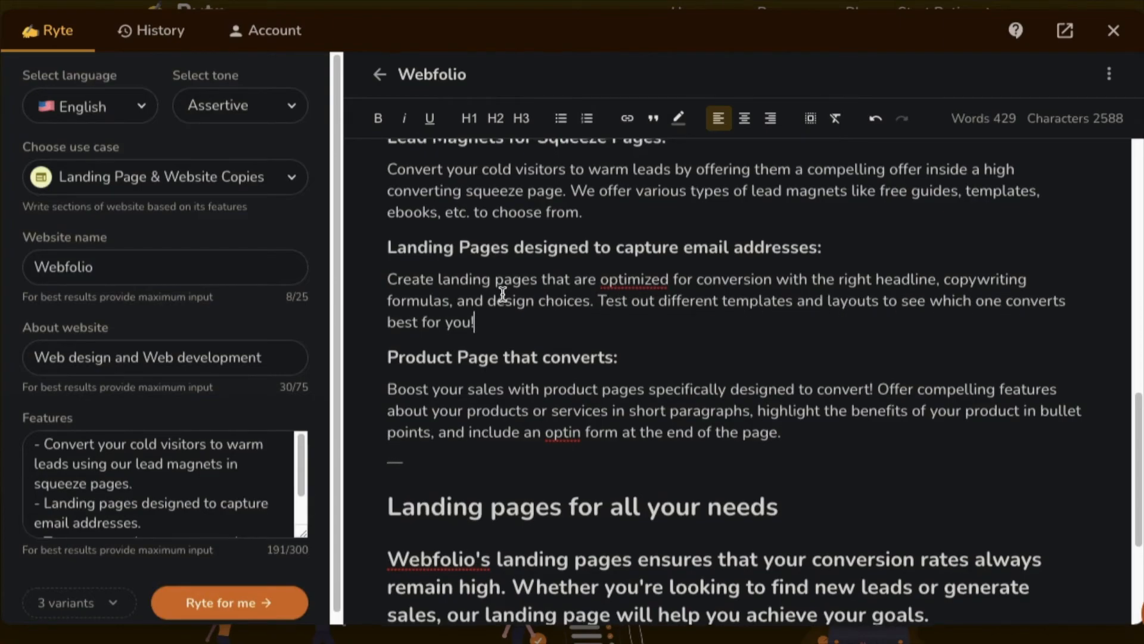
pyautogui.scroll(1, 501, 292)
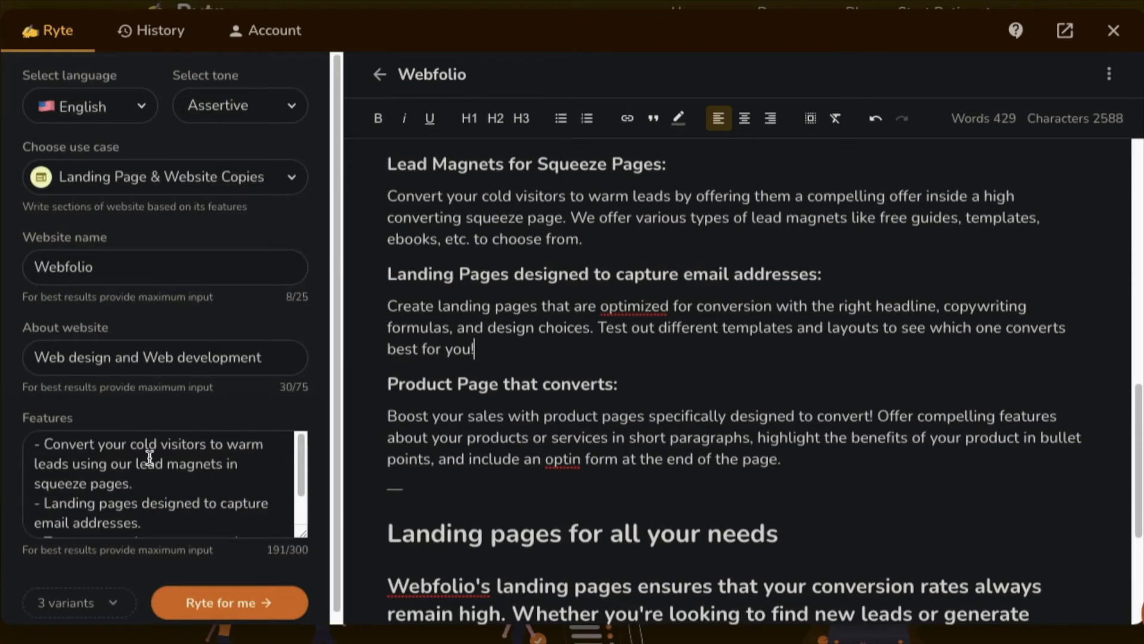
pyautogui.scroll(-1, 131, 464)
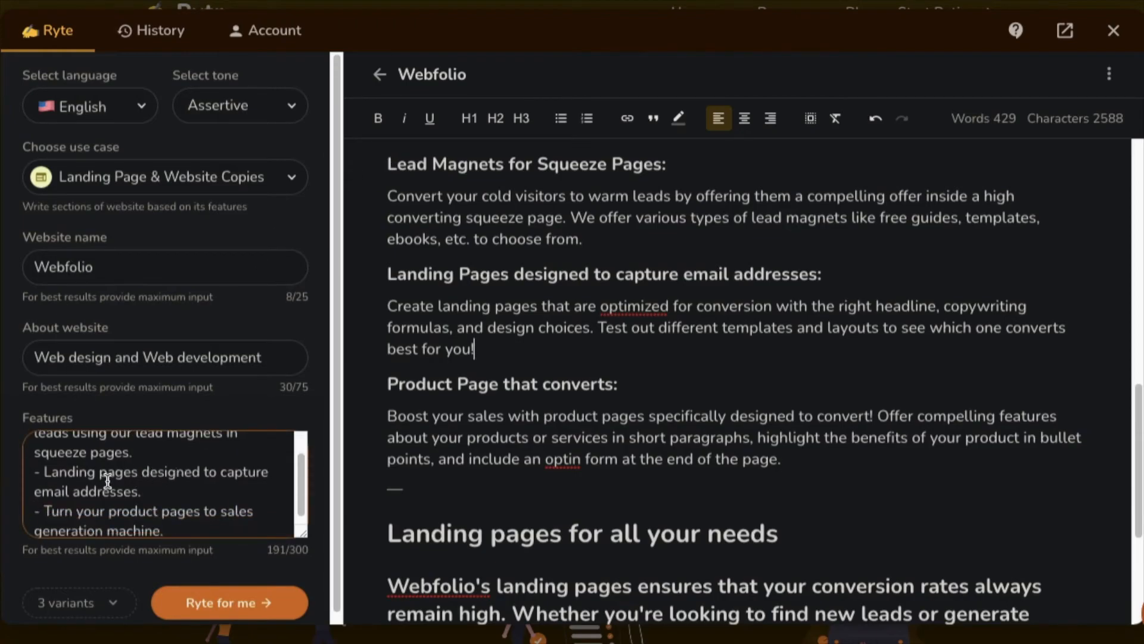
pyautogui.scroll(1, 158, 506)
pyautogui.scroll(-1, 95, 471)
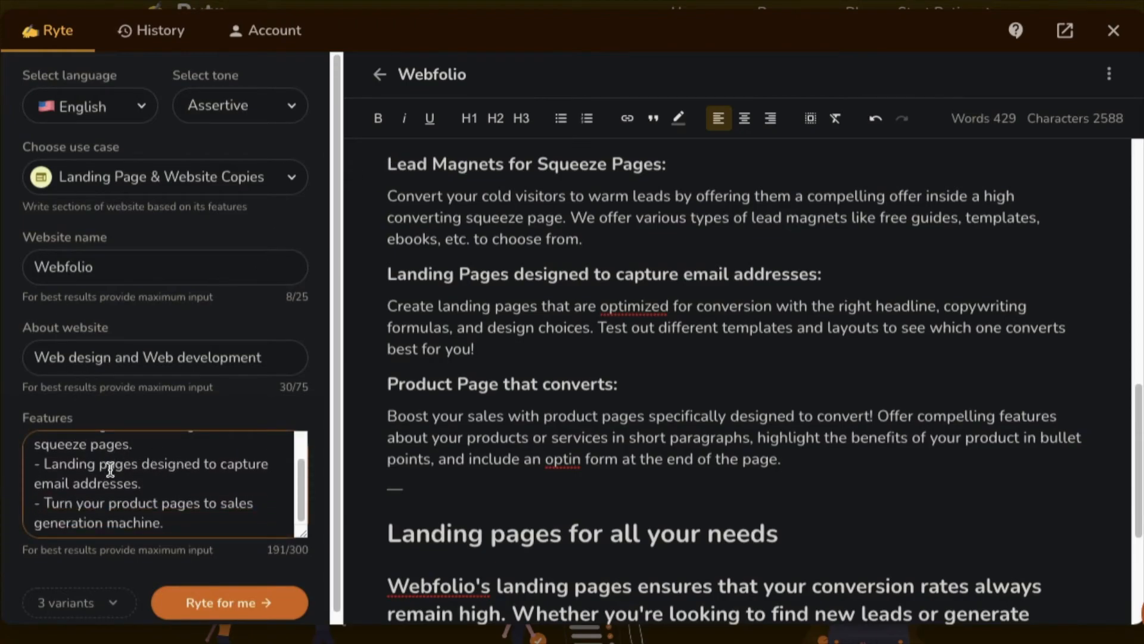
pyautogui.scroll(1, 110, 469)
pyautogui.scroll(-1, 415, 382)
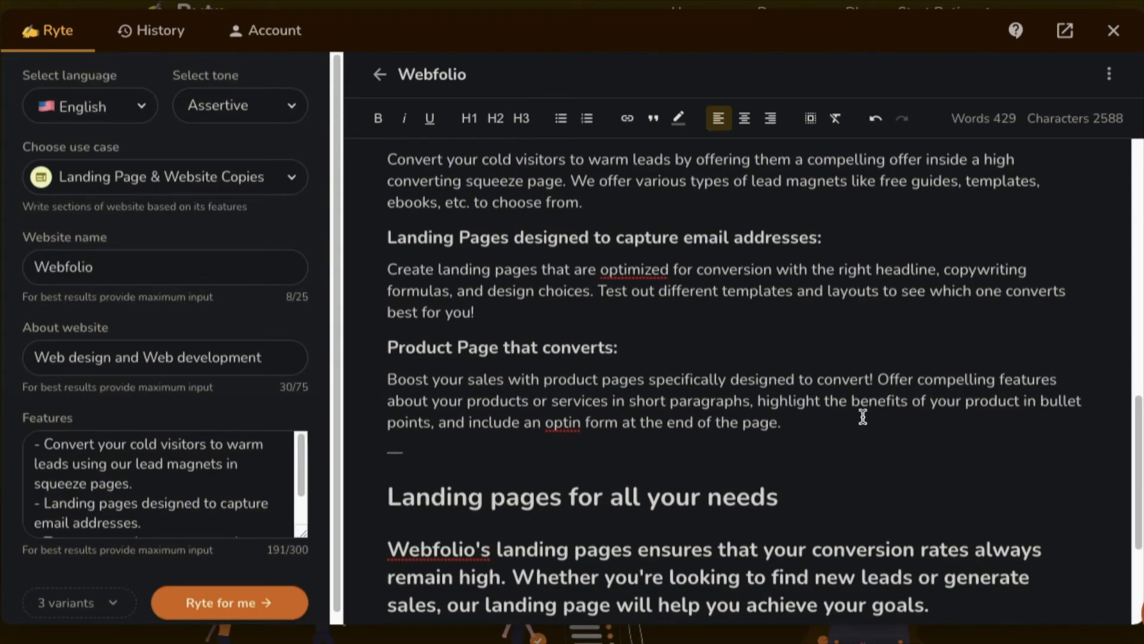
# Read the second variant's "Product Page that converts" section and look back over the first two variants.
pyautogui.moveTo(395, 379); pyautogui.dragTo(865, 379)
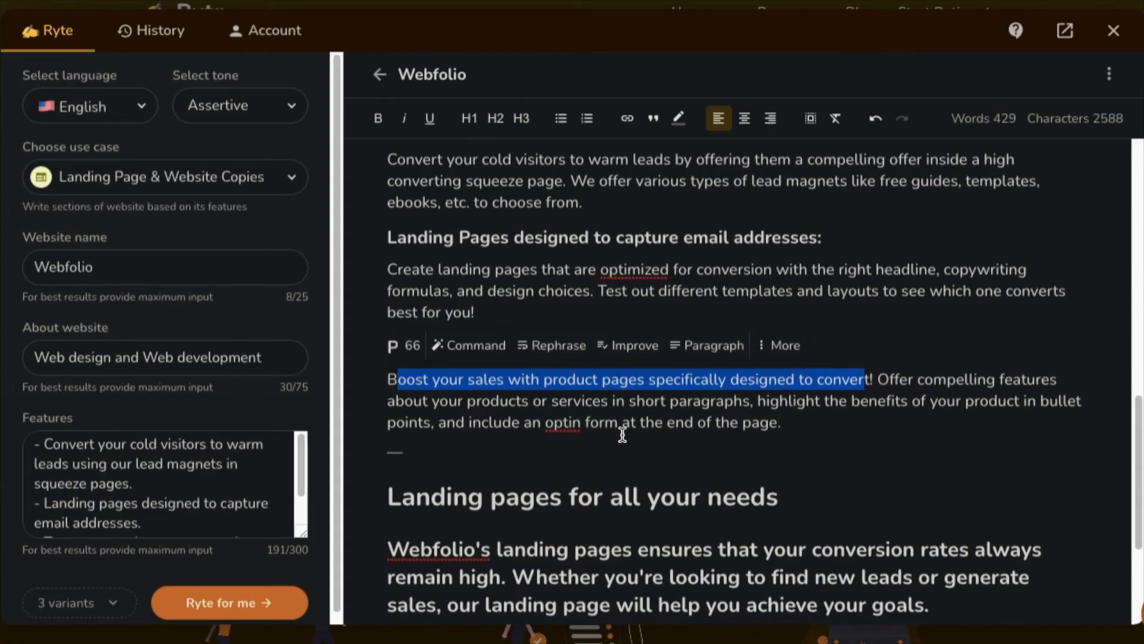
pyautogui.scroll(-1, 760, 434)
pyautogui.click(830, 407)
pyautogui.scroll(2, 634, 327)
pyautogui.scroll(3, 489, 243)
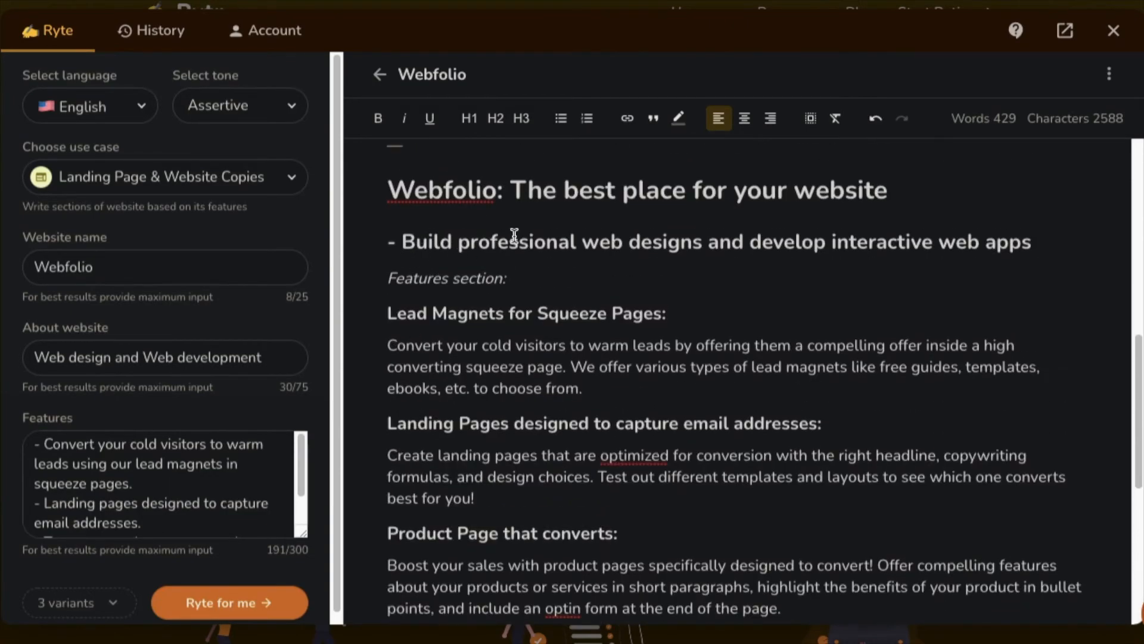
pyautogui.scroll(10, 514, 234)
pyautogui.scroll(-8, 470, 289)
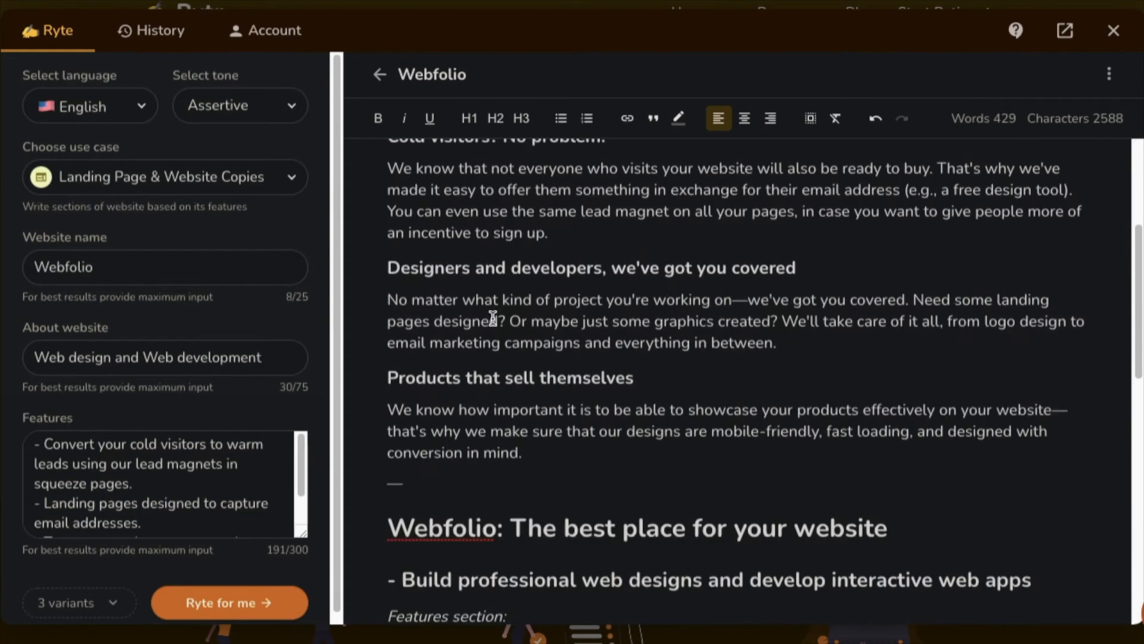
pyautogui.scroll(-6, 492, 317)
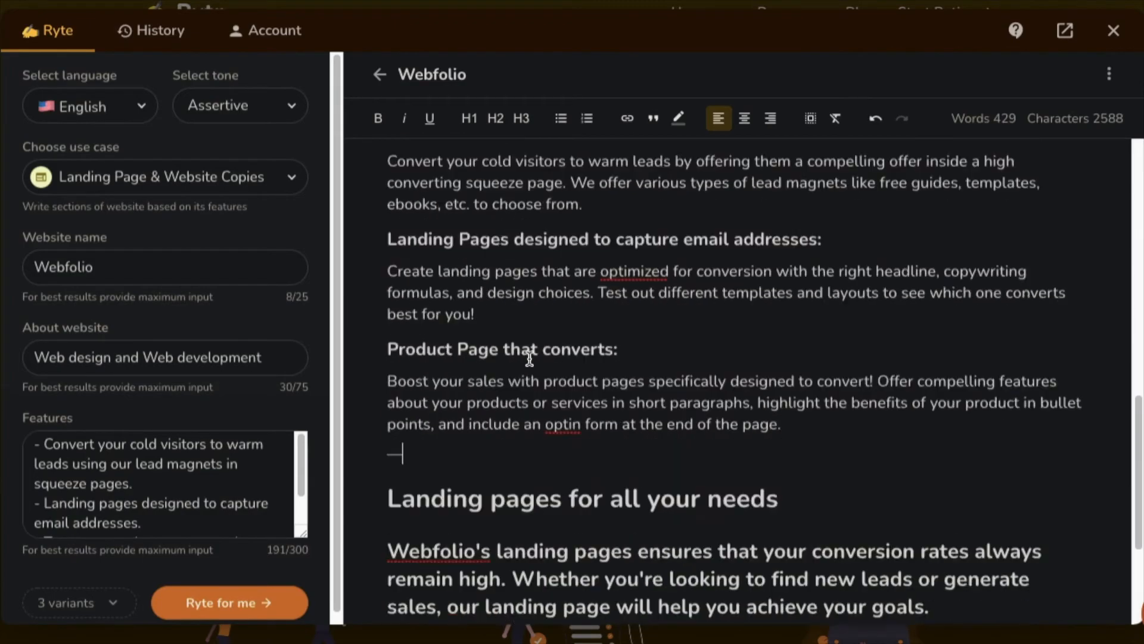
# Review the third variant, "Landing pages for all your needs", reading each line of its features section.
pyautogui.scroll(-2, 526, 359)
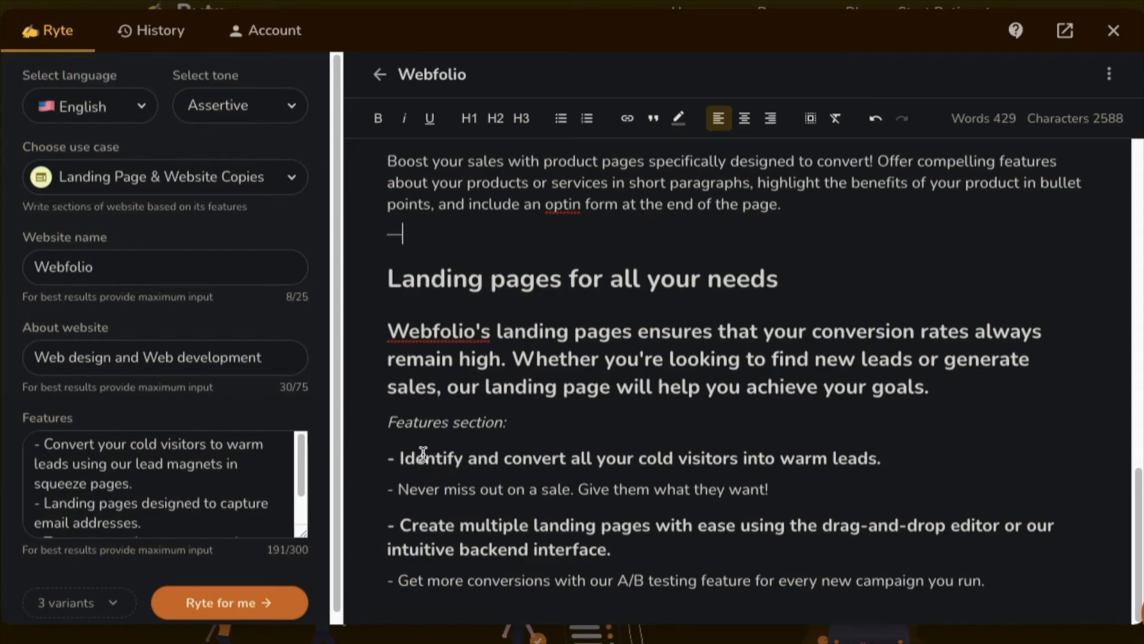
pyautogui.moveTo(401, 459); pyautogui.dragTo(878, 457)
pyautogui.moveTo(400, 486); pyautogui.dragTo(770, 488)
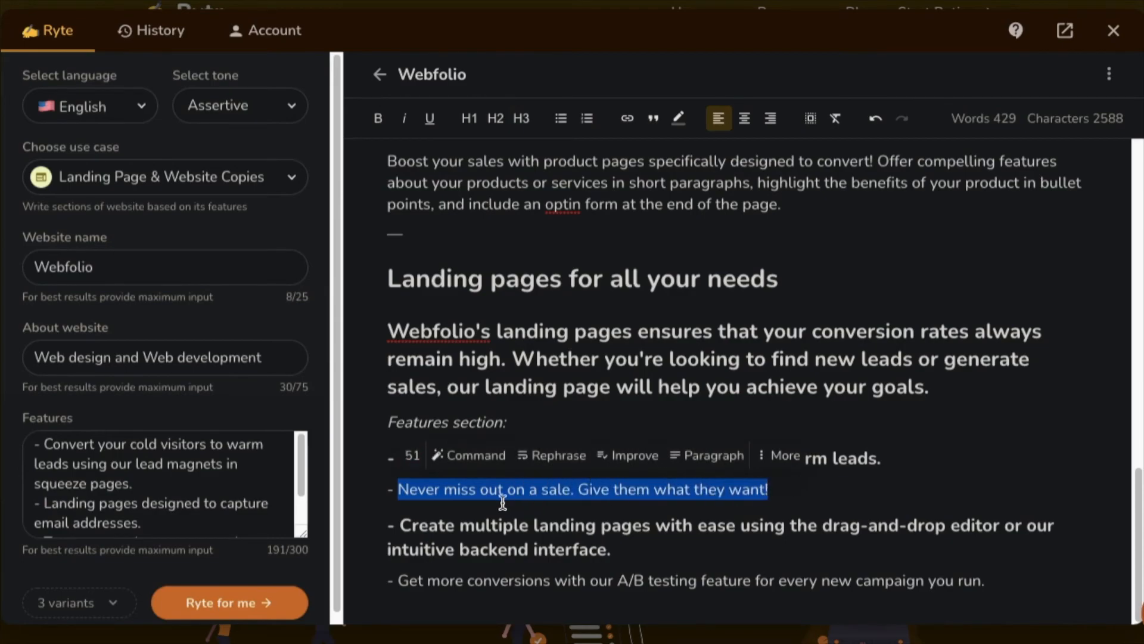
pyautogui.moveTo(401, 514); pyautogui.dragTo(596, 544)
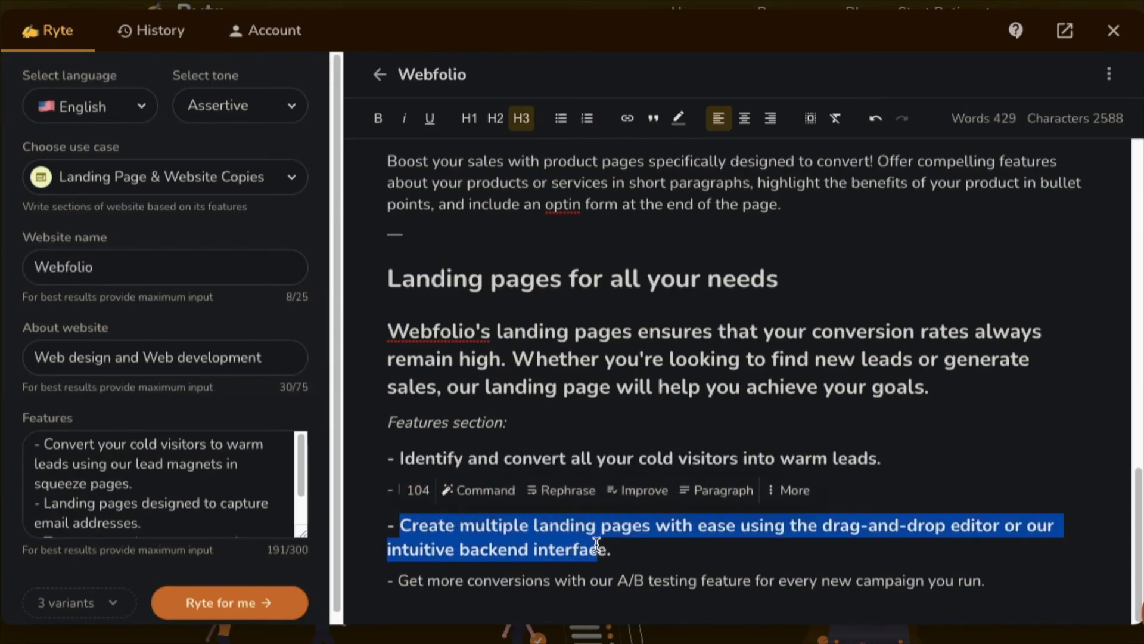
pyautogui.click(630, 550)
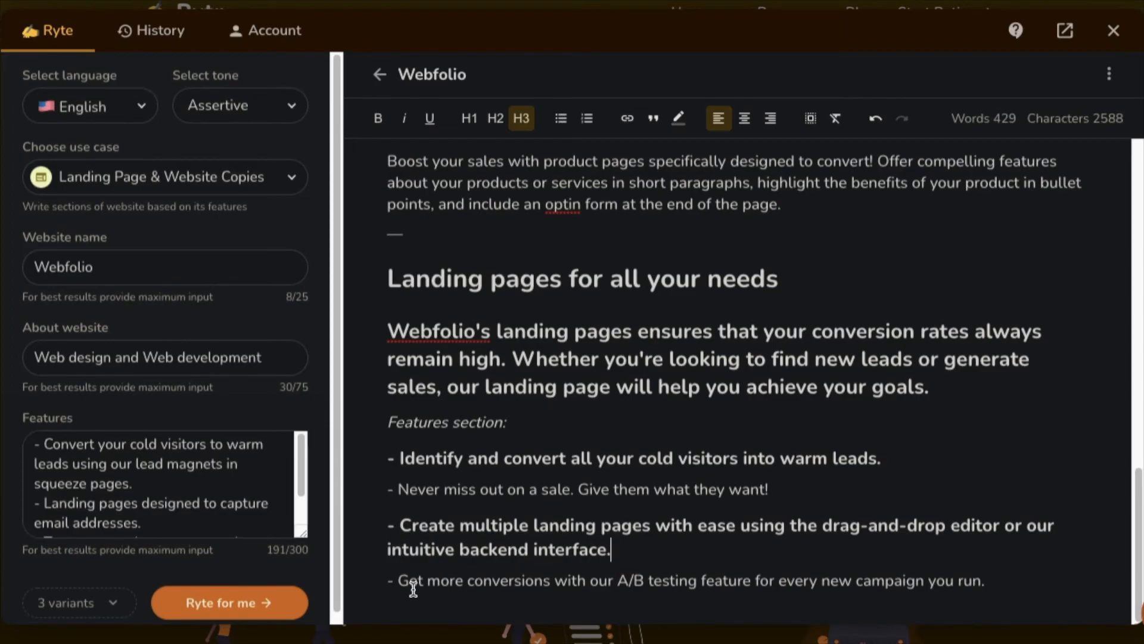
pyautogui.moveTo(398, 579); pyautogui.dragTo(994, 581)
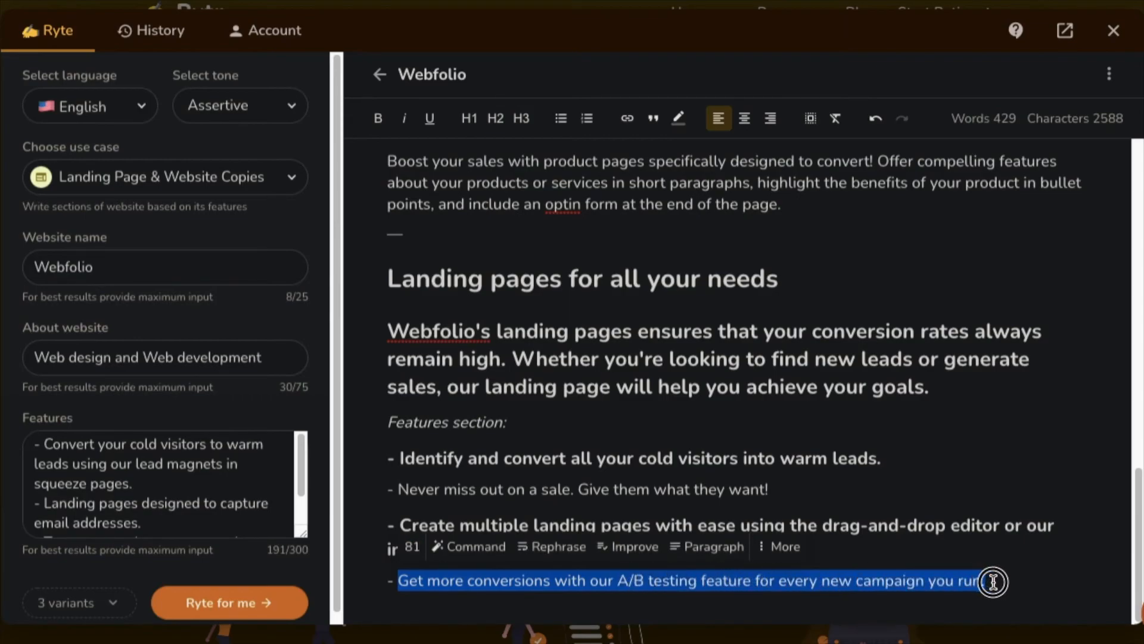
pyautogui.click(994, 581)
# Delete the whole third variant, "Landing pages for all your needs", together with the separator above it.
pyautogui.moveTo(386, 271); pyautogui.dragTo(1004, 576)
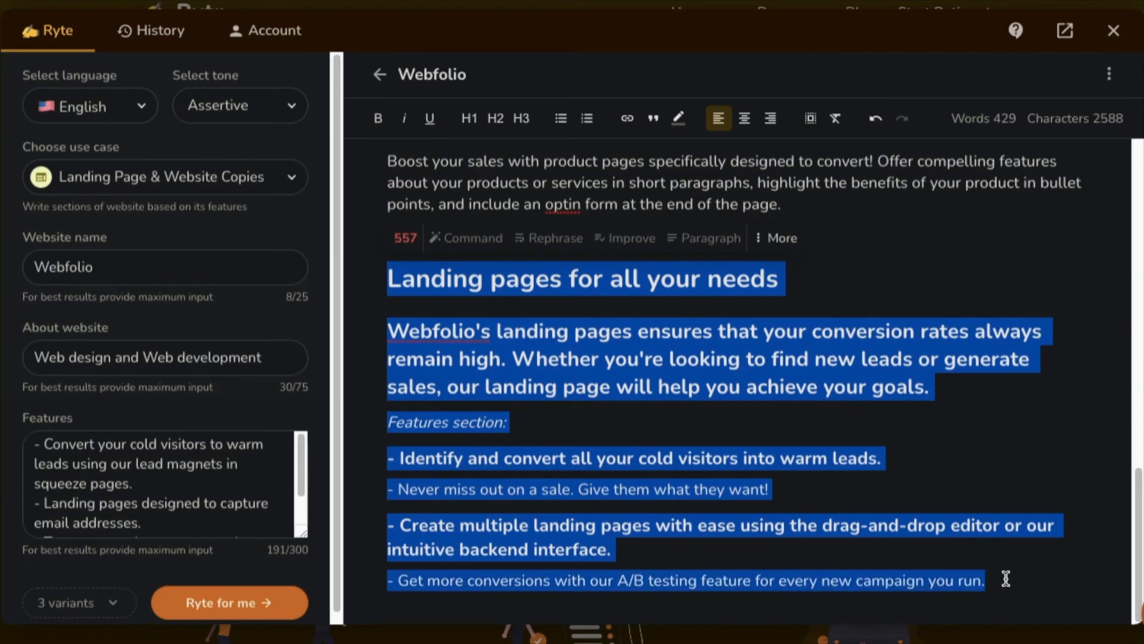
pyautogui.press('BackSpace')
pyautogui.press('BackSpace')
pyautogui.press('BackSpace')
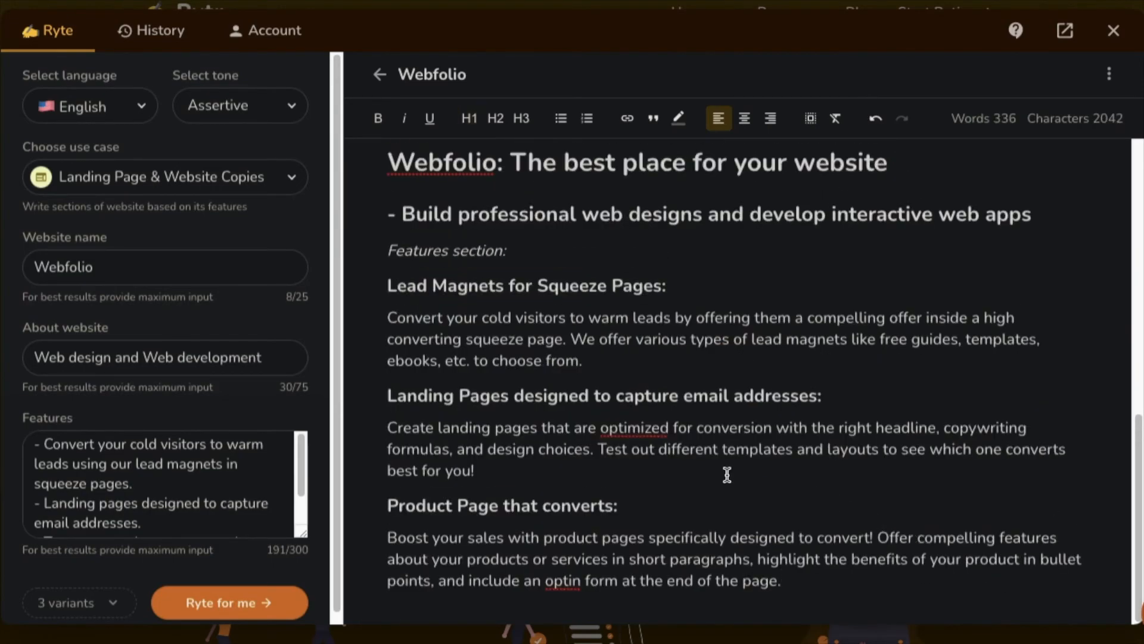
# Remove the first variant's title, introductory paragraph and the empty line they leave above the features section.
pyautogui.scroll(8, 744, 479)
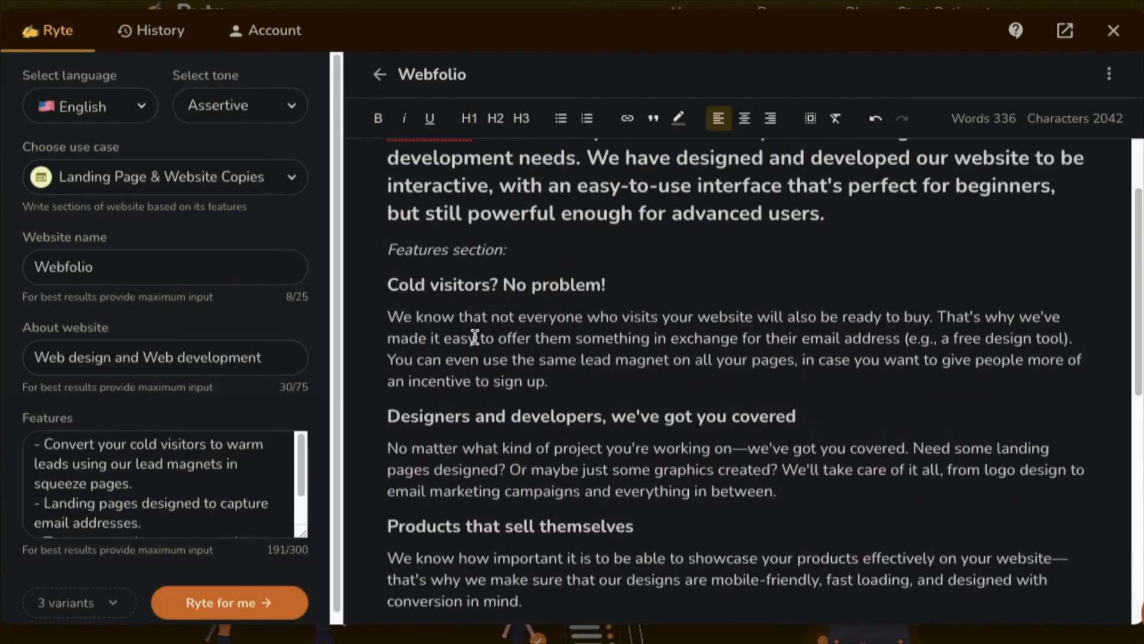
pyautogui.scroll(3, 475, 338)
pyautogui.moveTo(394, 183); pyautogui.dragTo(824, 320)
pyautogui.press('BackSpace')
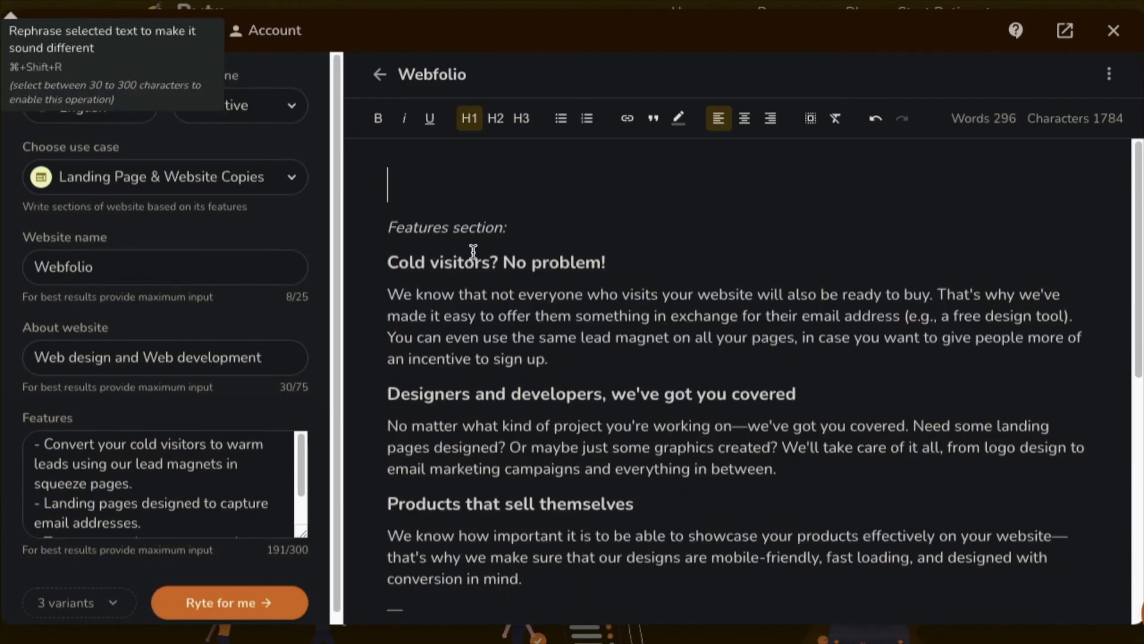
pyautogui.click(386, 224)
pyautogui.press('BackSpace')
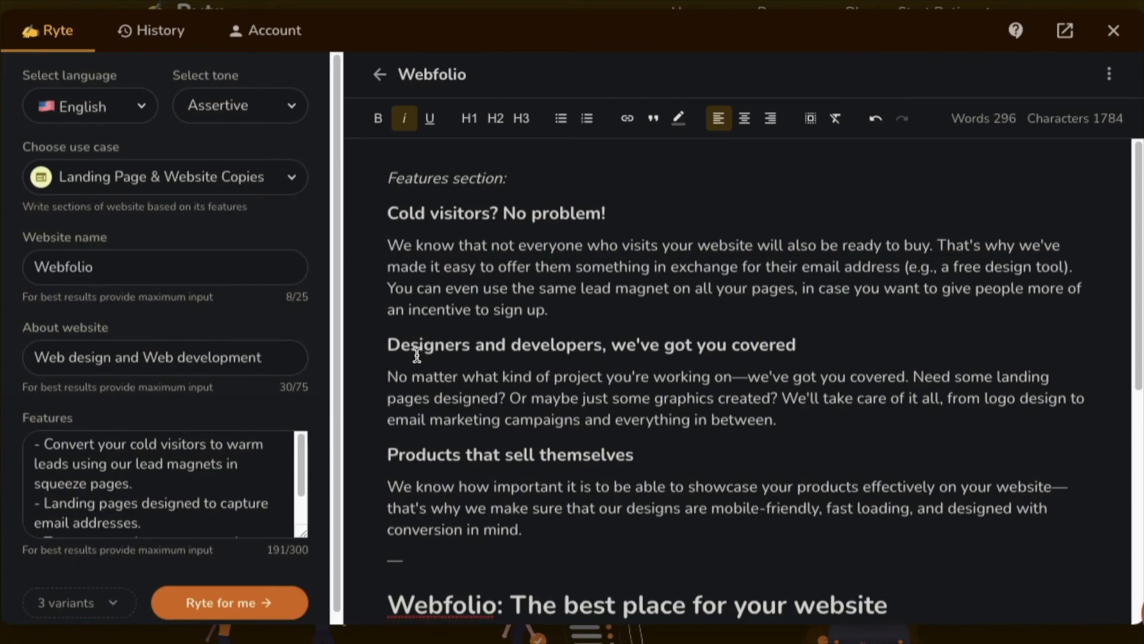
# Delete the first variant's "Designers and developers, we've got you covered" heading and its paragraph.
pyautogui.moveTo(388, 343); pyautogui.dragTo(829, 432)
pyautogui.click(720, 401)
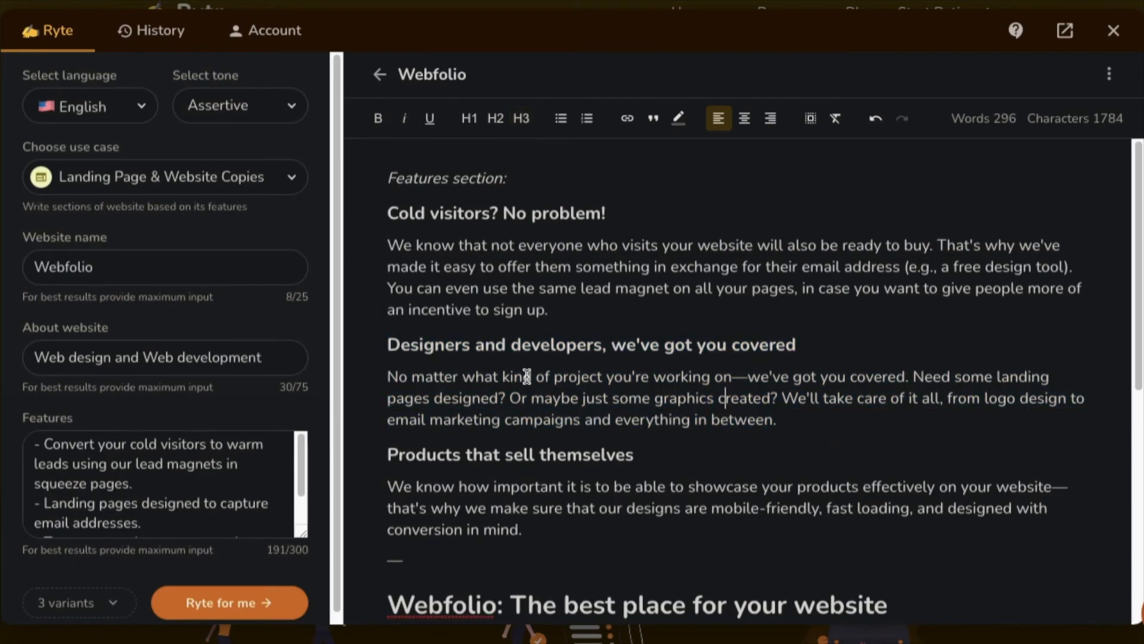
pyautogui.moveTo(368, 460); pyautogui.dragTo(819, 526)
pyautogui.click(665, 487)
pyautogui.moveTo(388, 344); pyautogui.dragTo(787, 423)
pyautogui.press('BackSpace')
pyautogui.press('BackSpace')
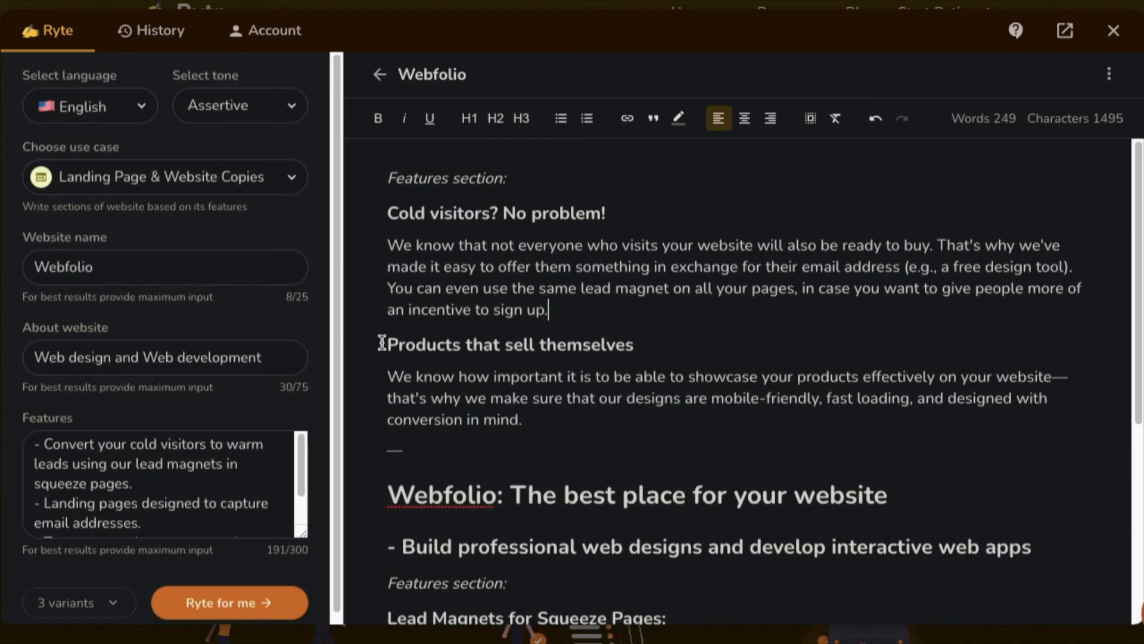
# Delete the second variant's "Build professional web designs" subtitle and the "Features section:" labels, closing the gap at the document's start.
pyautogui.scroll(-2, 382, 343)
pyautogui.moveTo(378, 393); pyautogui.dragTo(1050, 396)
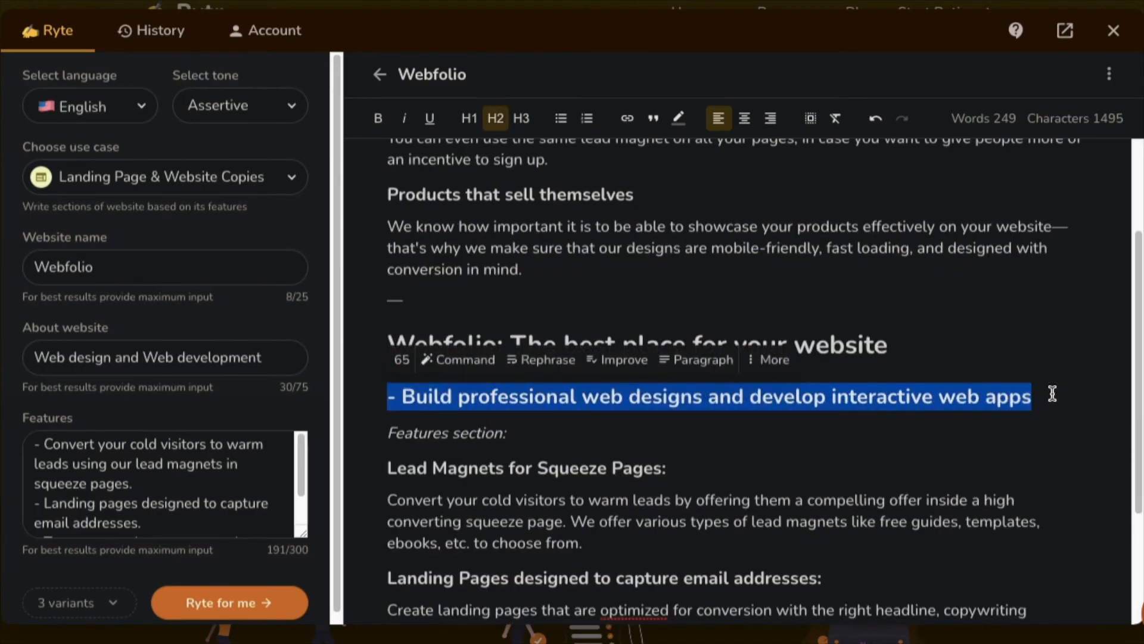
pyautogui.press('BackSpace')
pyautogui.scroll(2, 593, 373)
pyautogui.moveTo(506, 177); pyautogui.dragTo(389, 175)
pyautogui.press('BackSpace')
pyautogui.click(387, 216)
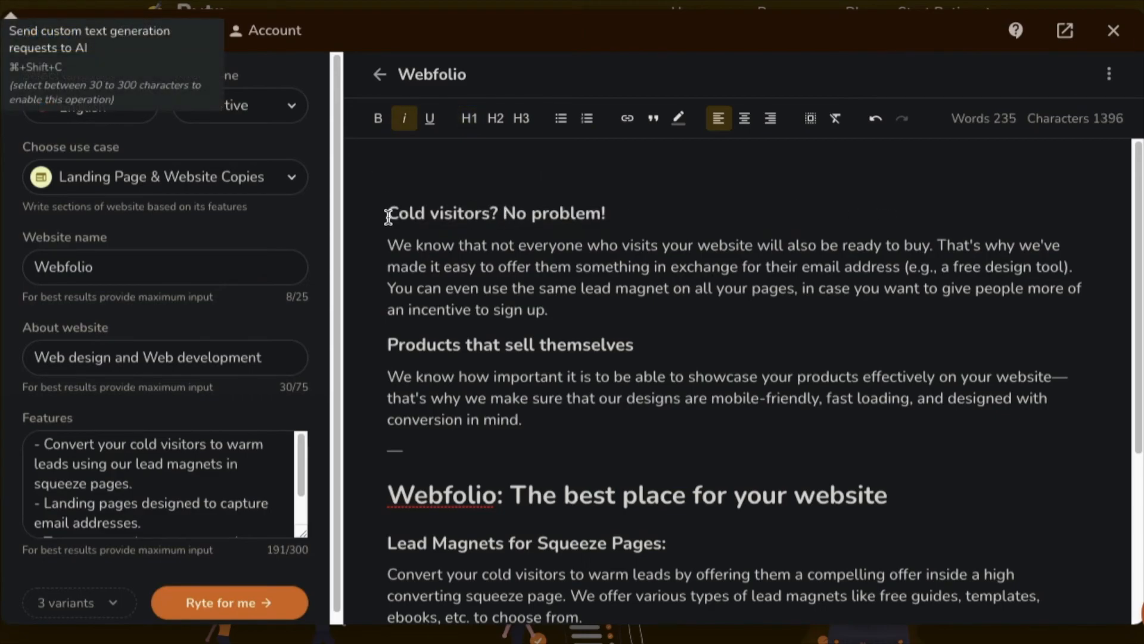
pyautogui.press('BackSpace')
# Replace the "Cold visitors? No problem!" heading with the "Convert your cold visitors to warm leads" text and remove the "Lead Magnets for Squeeze Pages" heading.
pyautogui.scroll(-3, 630, 396)
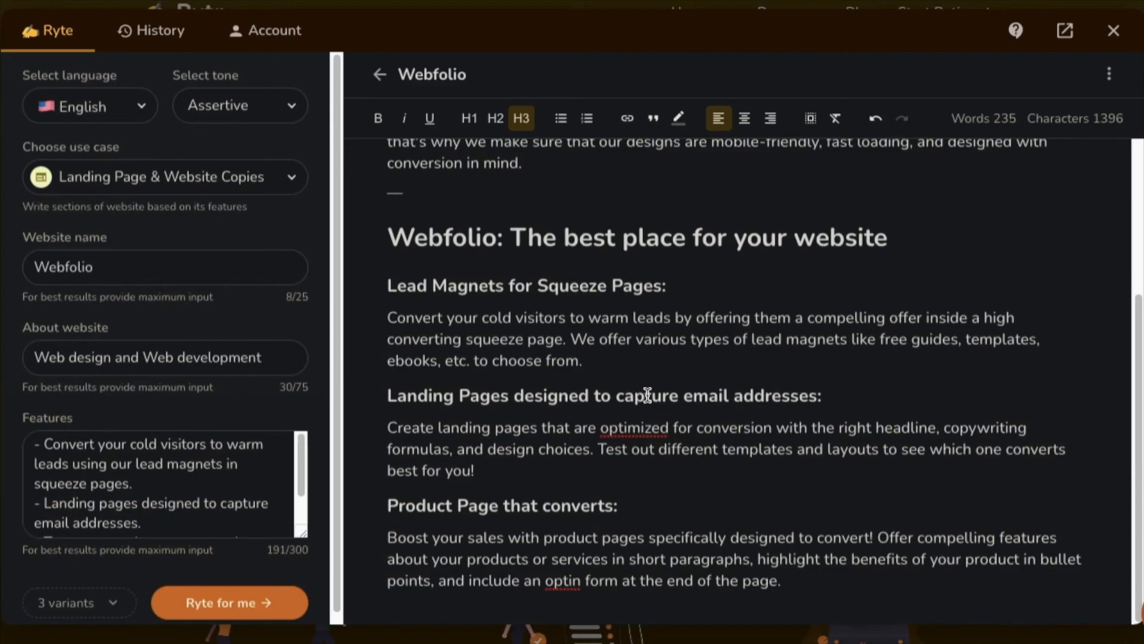
pyautogui.scroll(3, 575, 388)
pyautogui.scroll(-3, 567, 409)
pyautogui.scroll(3, 598, 471)
pyautogui.tripleClick(495, 179)
pyautogui.press('BackSpace')
pyautogui.scroll(-1, 606, 421)
pyautogui.press('BackSpace')
pyautogui.scroll(1, 605, 421)
pyautogui.write('Convert your cold visitors to warm leads by offering them a compelling offer inside a high converting squeeze page. We offer various types of lead magnets like free guides, templates, ebooks, etc. to choose from.')
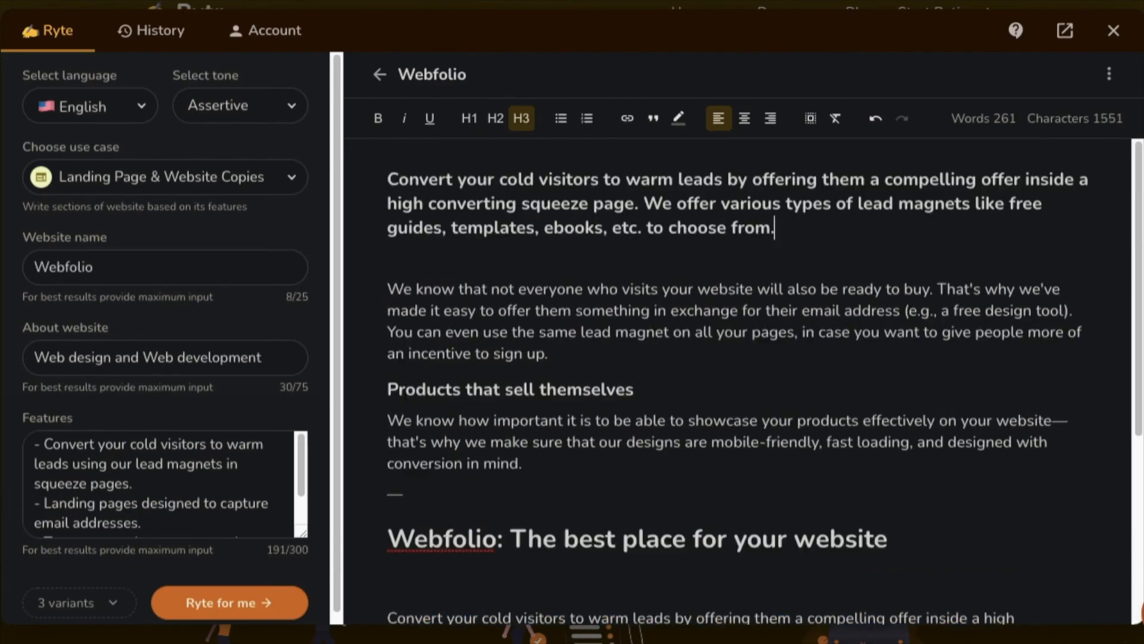
# Delete the "We know that not everyone" paragraph, the "Webfolio: The best place for your website" title and the duplicate lead magnet text.
pyautogui.moveTo(547, 354); pyautogui.dragTo(388, 290)
pyautogui.press('BackSpace')
pyautogui.scroll(-2, 864, 358)
pyautogui.moveTo(582, 395); pyautogui.dragTo(413, 362)
pyautogui.press('BackSpace')
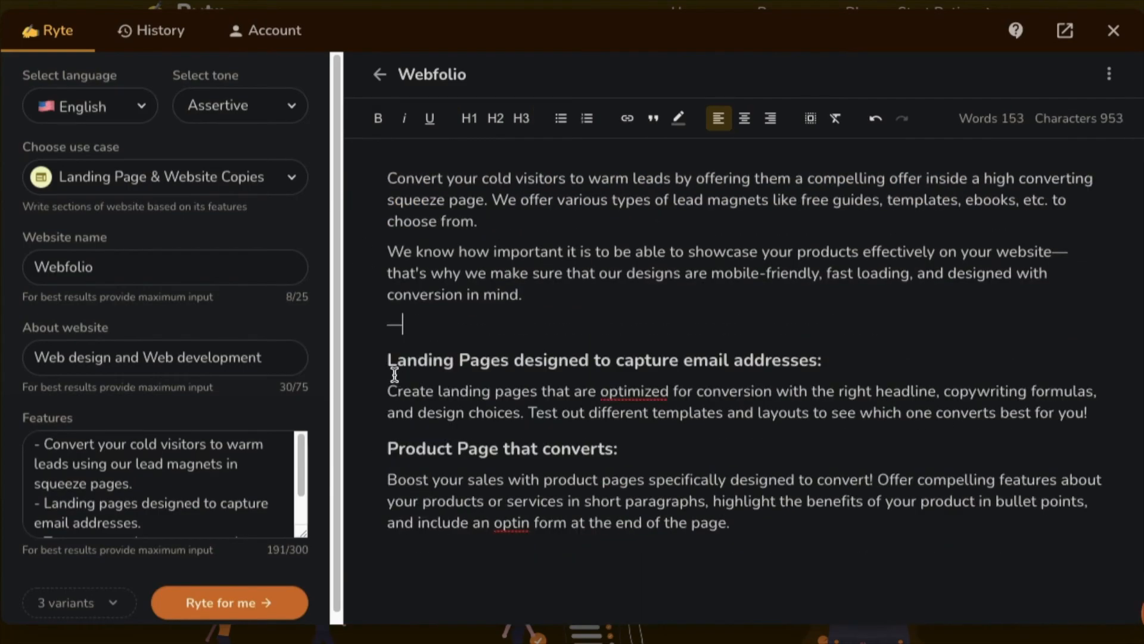
# Place the "Create landing pages that are optimized for conversion" paragraph below the squeeze page paragraph and delete the leftover text.
pyautogui.moveTo(1088, 415); pyautogui.dragTo(388, 390)
pyautogui.write('Create landing pages that are optimized for conversion with the right headline, copywriting formulas, and design choices. Test out different templates and layouts to see which one converts best for you!')
pyautogui.moveTo(1089, 464); pyautogui.dragTo(535, 431)
pyautogui.press('BackSpace')
# Move the "Landing Pages designed to capture email addresses." heading to the top and arrange "Product Page that converts" above the sales paragraph.
pyautogui.moveTo(387, 475); pyautogui.dragTo(730, 524)
pyautogui.hotkey('ctrl', 'x')
pyautogui.hotkey('ctrl', 'v')
pyautogui.moveTo(817, 411); pyautogui.dragTo(388, 411)
pyautogui.hotkey('ctrl', 'v')
pyautogui.write('.')
pyautogui.moveTo(817, 444); pyautogui.dragTo(388, 444)
pyautogui.press('BackSpace')
pyautogui.moveTo(613, 480); pyautogui.dragTo(387, 480)
pyautogui.hotkey('ctrl', 'x')
pyautogui.click(1092, 305)
pyautogui.hotkey('ctrl', 'v')
# Insert "and squeeze pages" after "Create landing pages" in the second paragraph and review the combined copy.
pyautogui.doubleClick(463, 212)
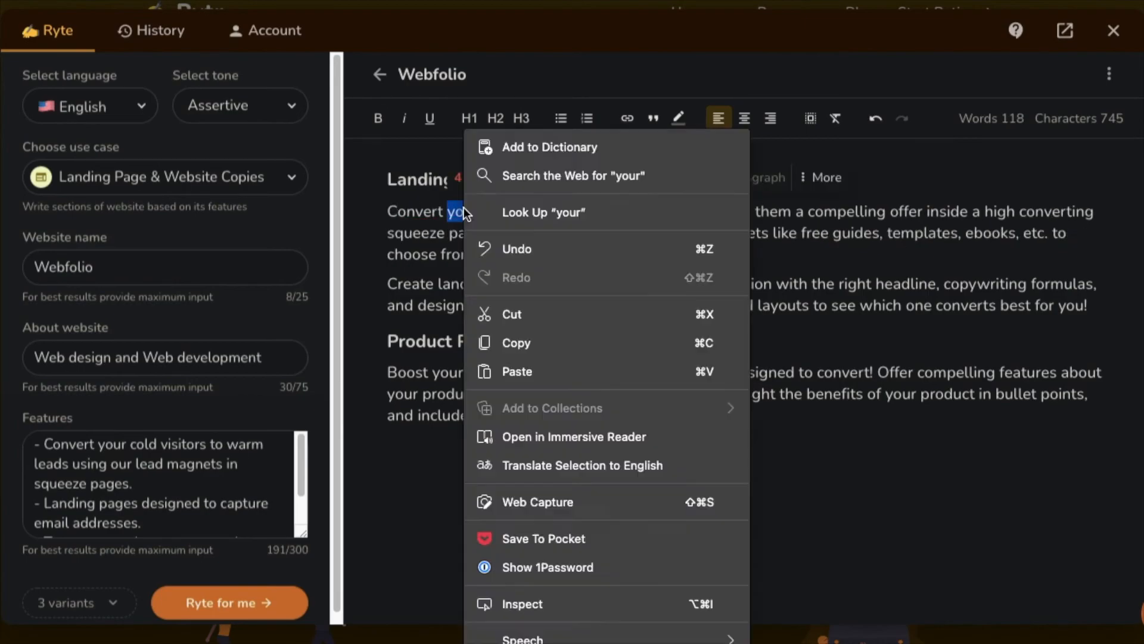
pyautogui.click(537, 285)
pyautogui.write('and squeeze pages')
pyautogui.click(693, 306)
pyautogui.click(621, 344)
pyautogui.click(767, 435)
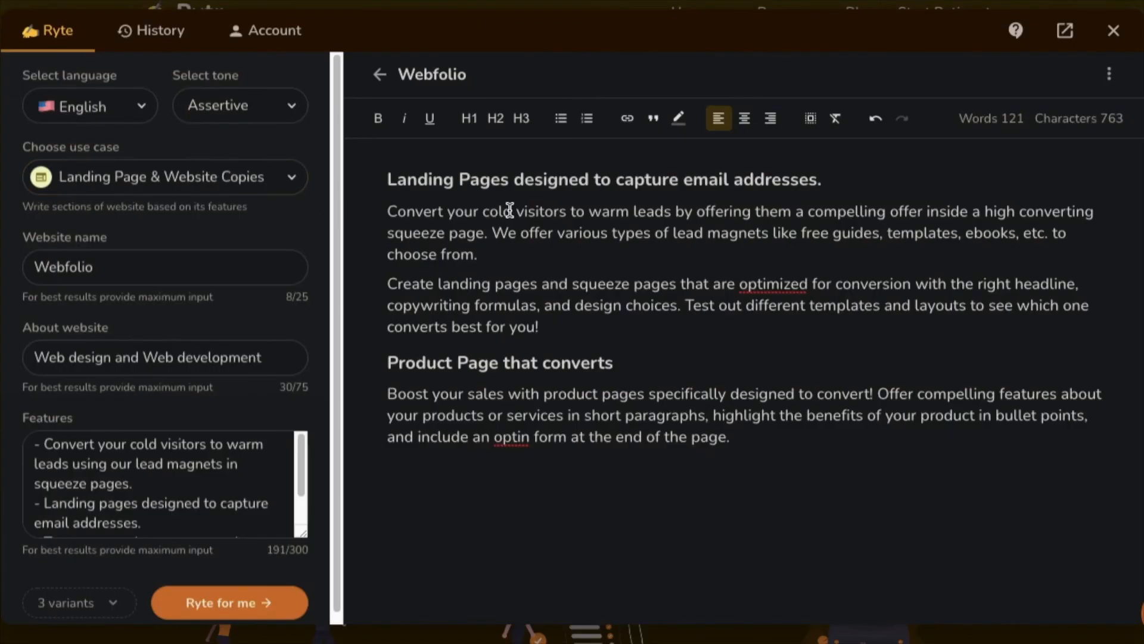
pyautogui.moveTo(388, 173); pyautogui.dragTo(758, 432)
pyautogui.click(873, 373)
# Look through the available tone options for the landing page copy and close the list without choosing another tone.
pyautogui.click(232, 107)
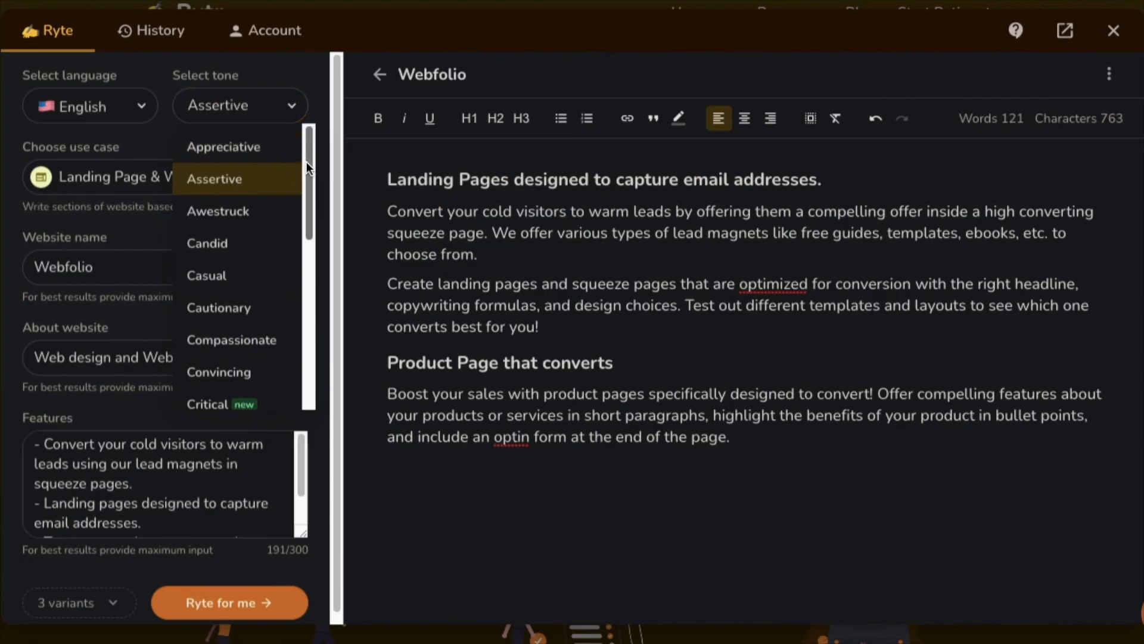
pyautogui.scroll(-1, 309, 179)
pyautogui.moveTo(315, 198); pyautogui.dragTo(305, 141)
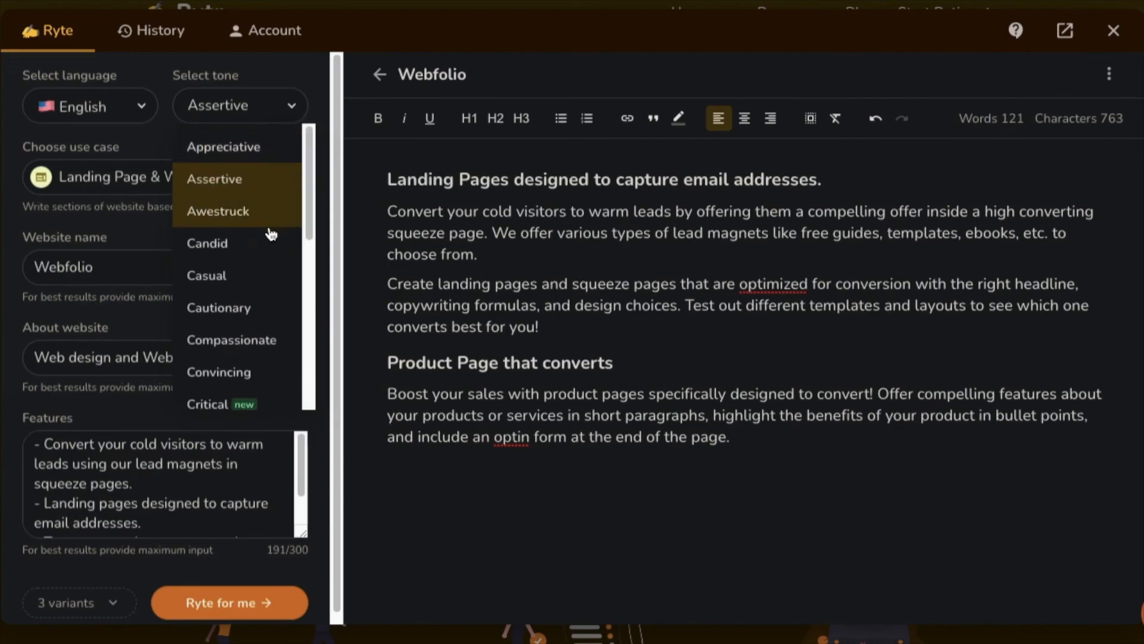
pyautogui.moveTo(305, 194); pyautogui.dragTo(302, 169)
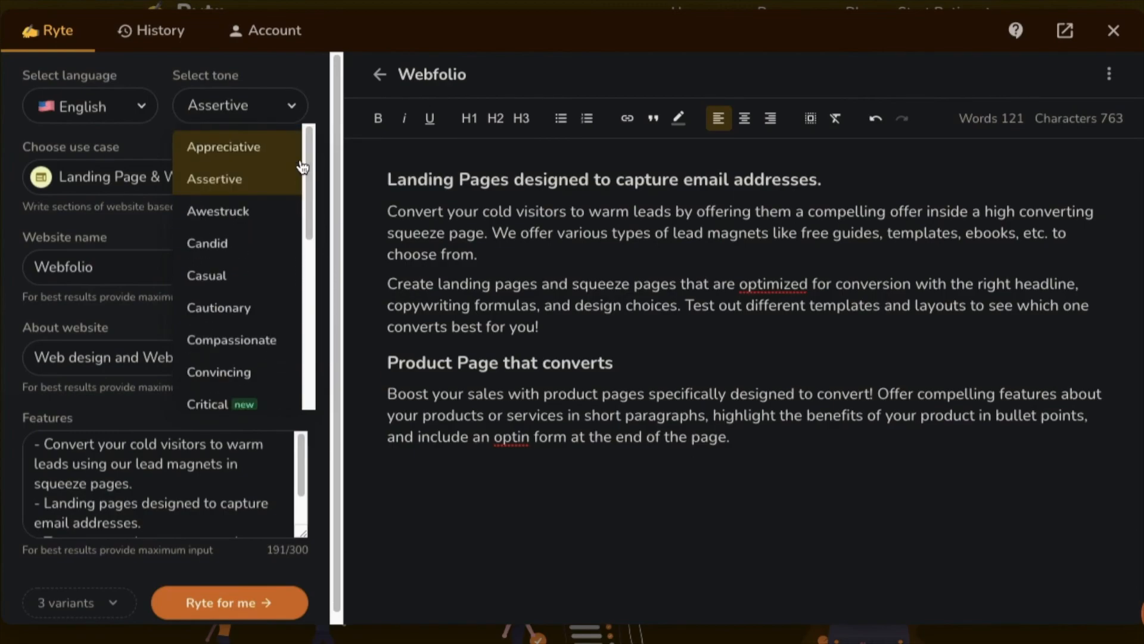
pyautogui.click(553, 212)
pyautogui.click(289, 106)
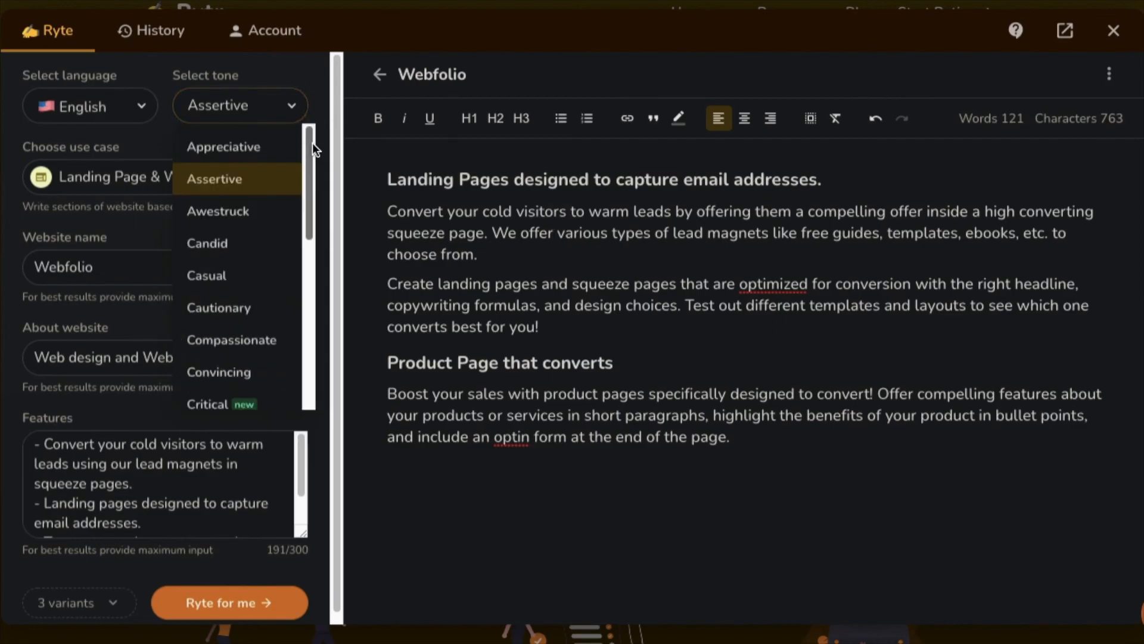
pyautogui.click(713, 339)
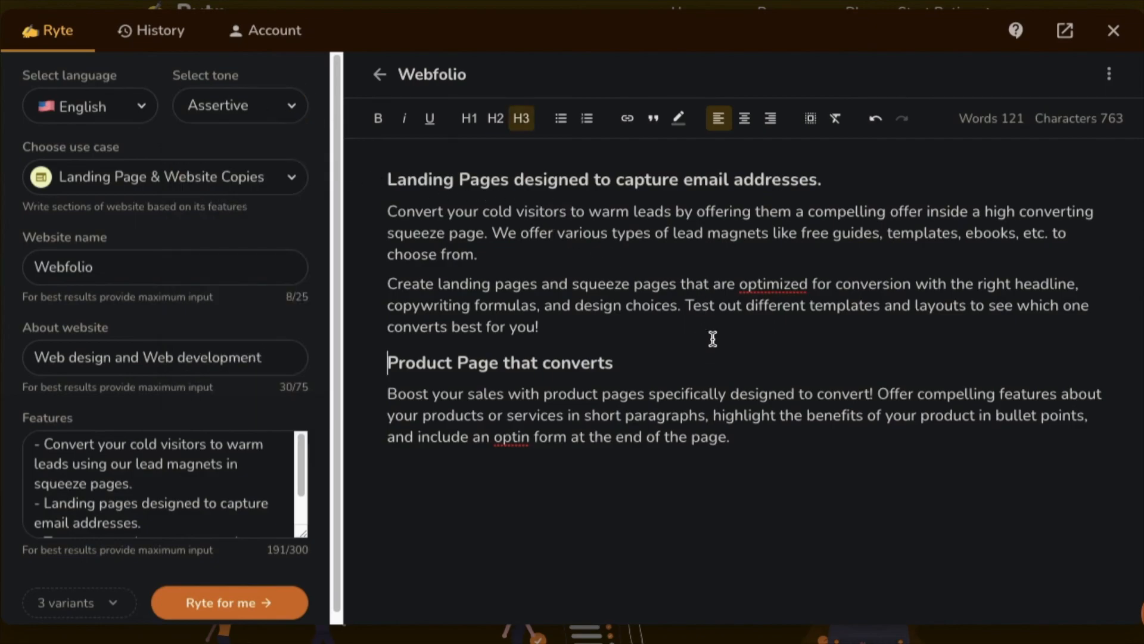
# Highlight the whole combined copy and the "Convert your cold visitors" paragraph in turn to review them, clearing each selection.
pyautogui.click(548, 335)
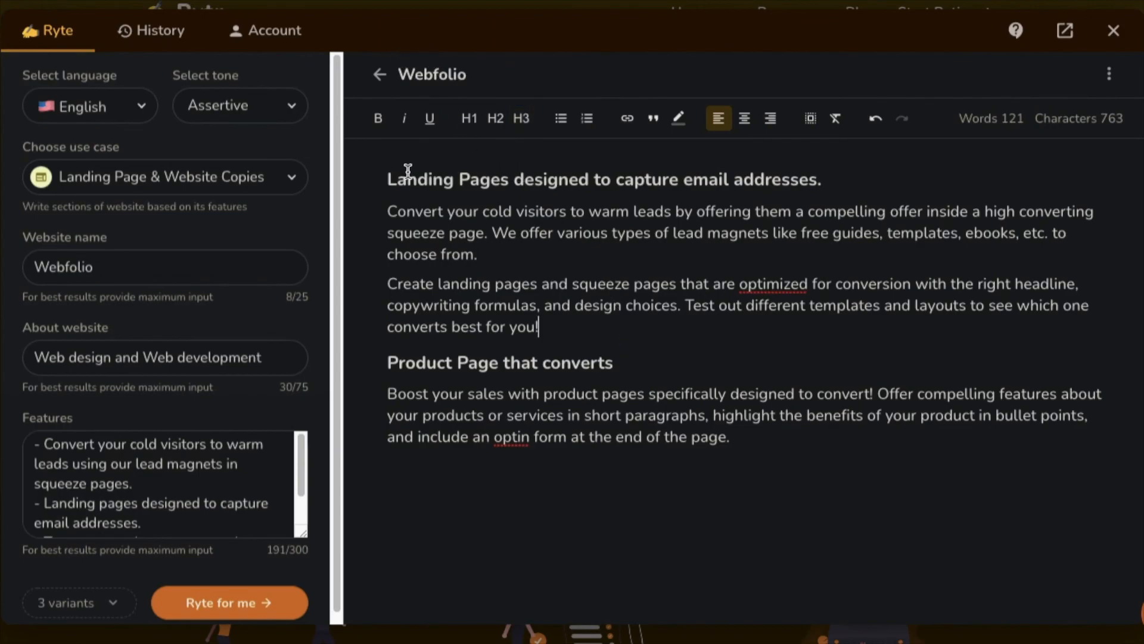
pyautogui.moveTo(388, 179); pyautogui.dragTo(747, 434)
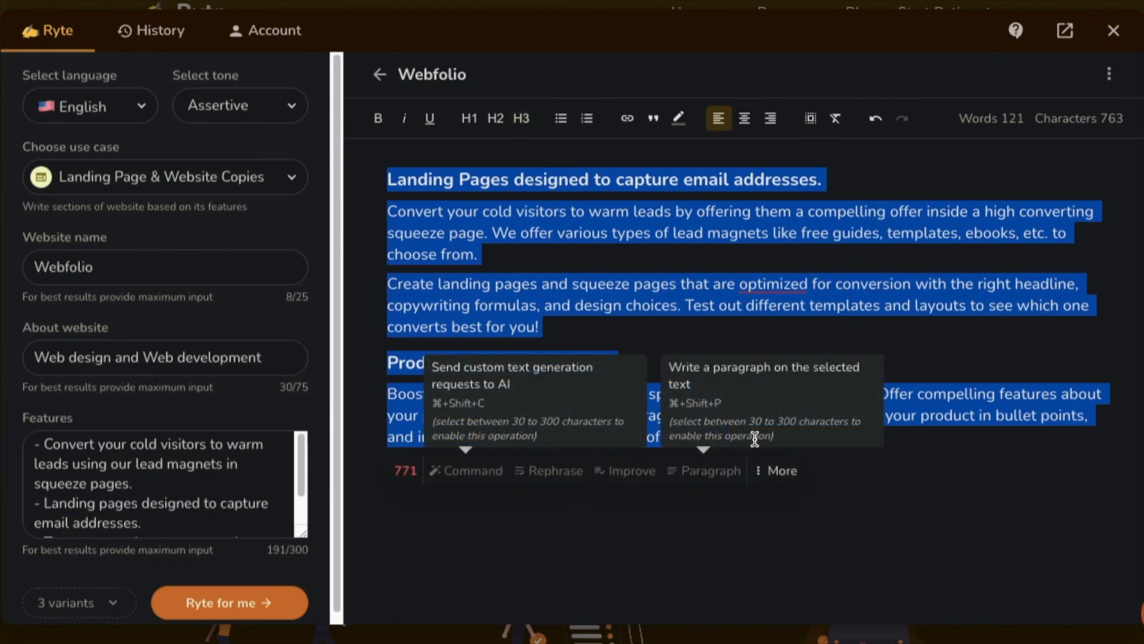
pyautogui.click(748, 434)
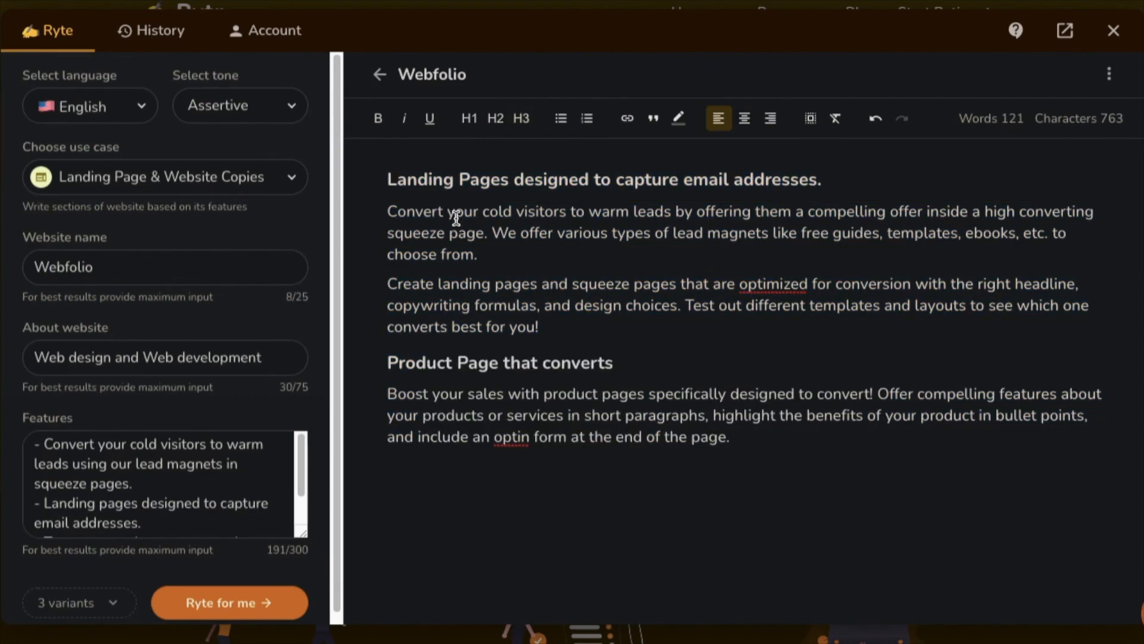
pyautogui.moveTo(391, 207); pyautogui.dragTo(513, 256)
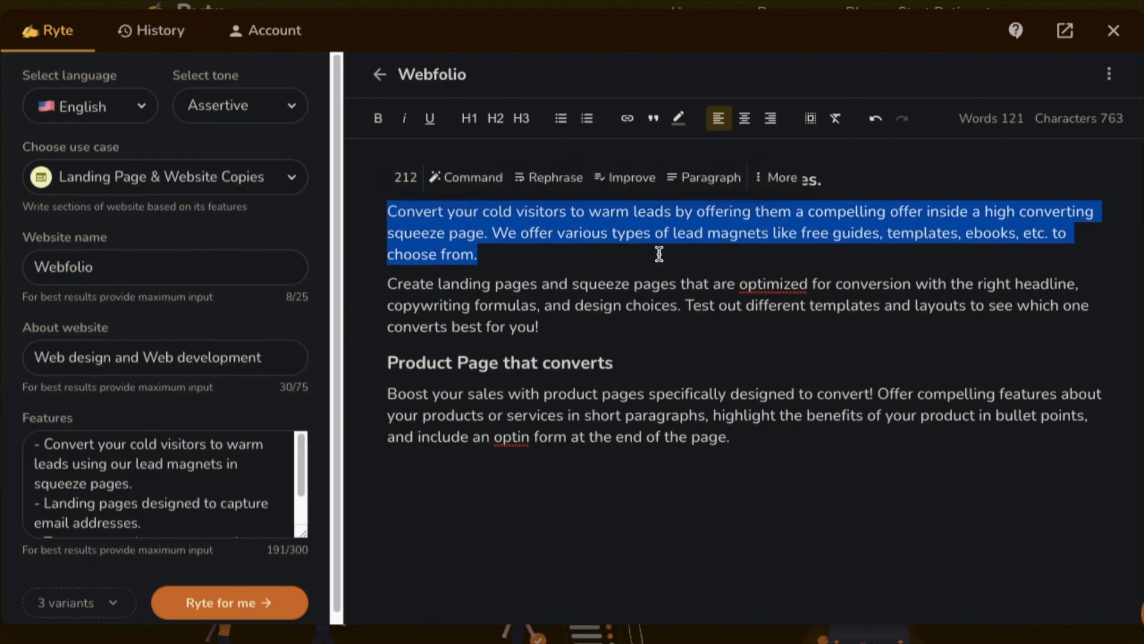
pyautogui.click(680, 329)
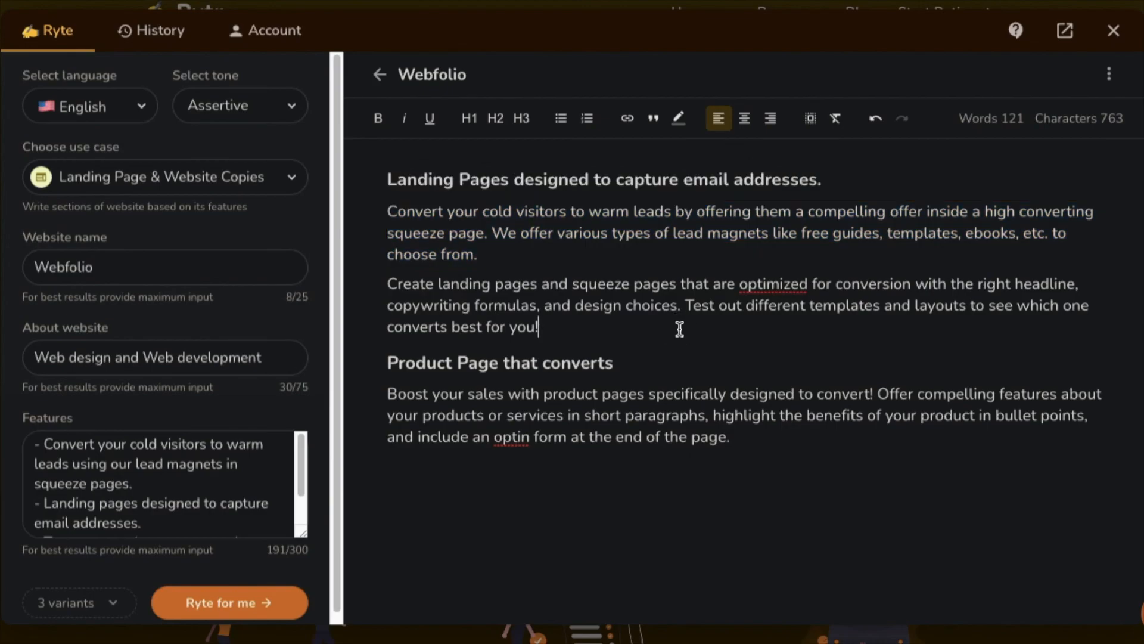